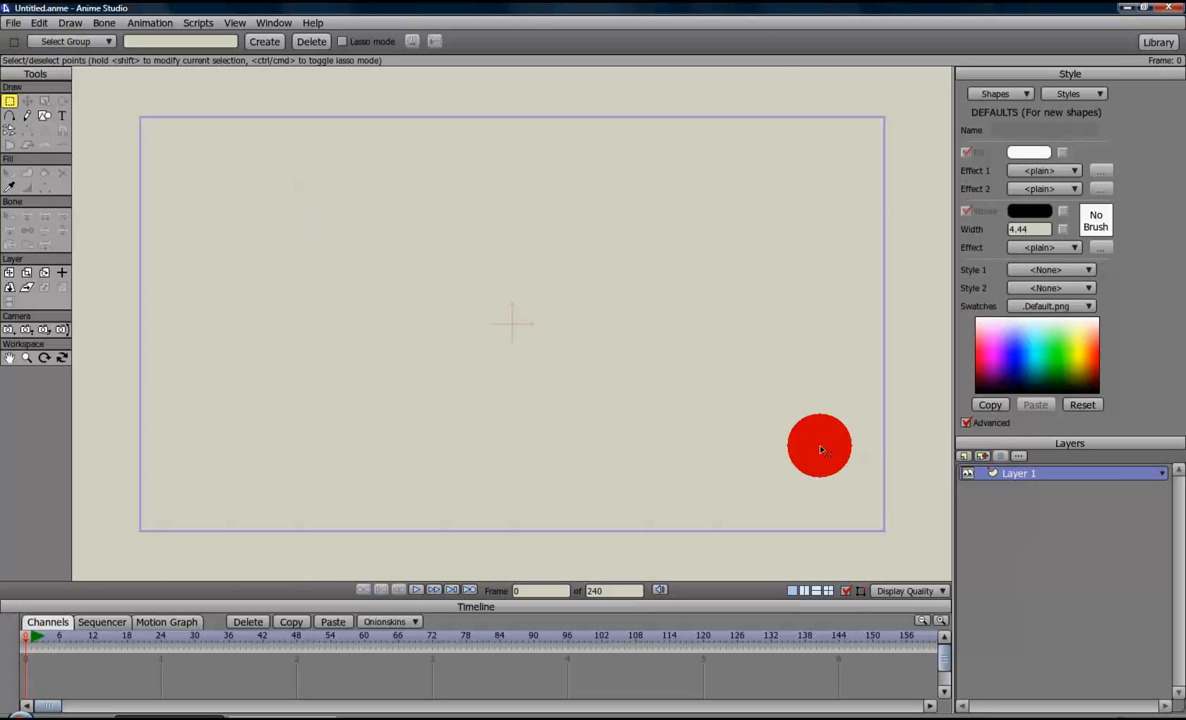
Step: Review the dimensions, frame rate and frame range in the project settings without changing them
click(14, 24)
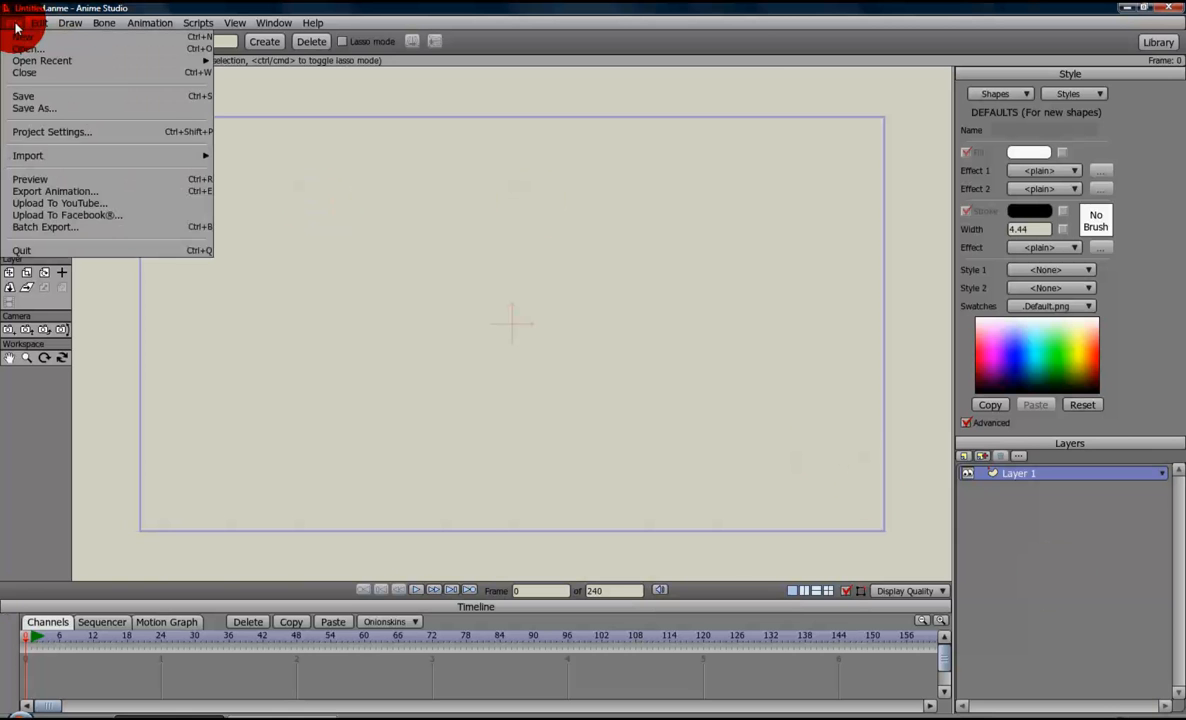
click(28, 134)
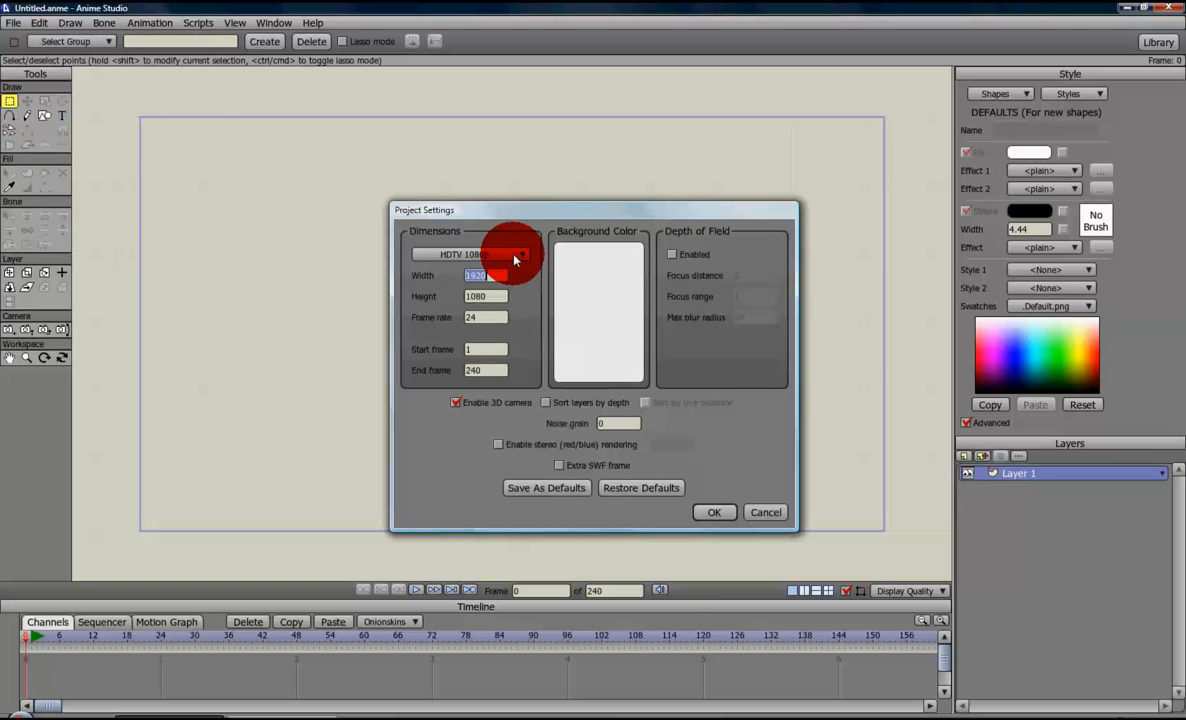
click(763, 515)
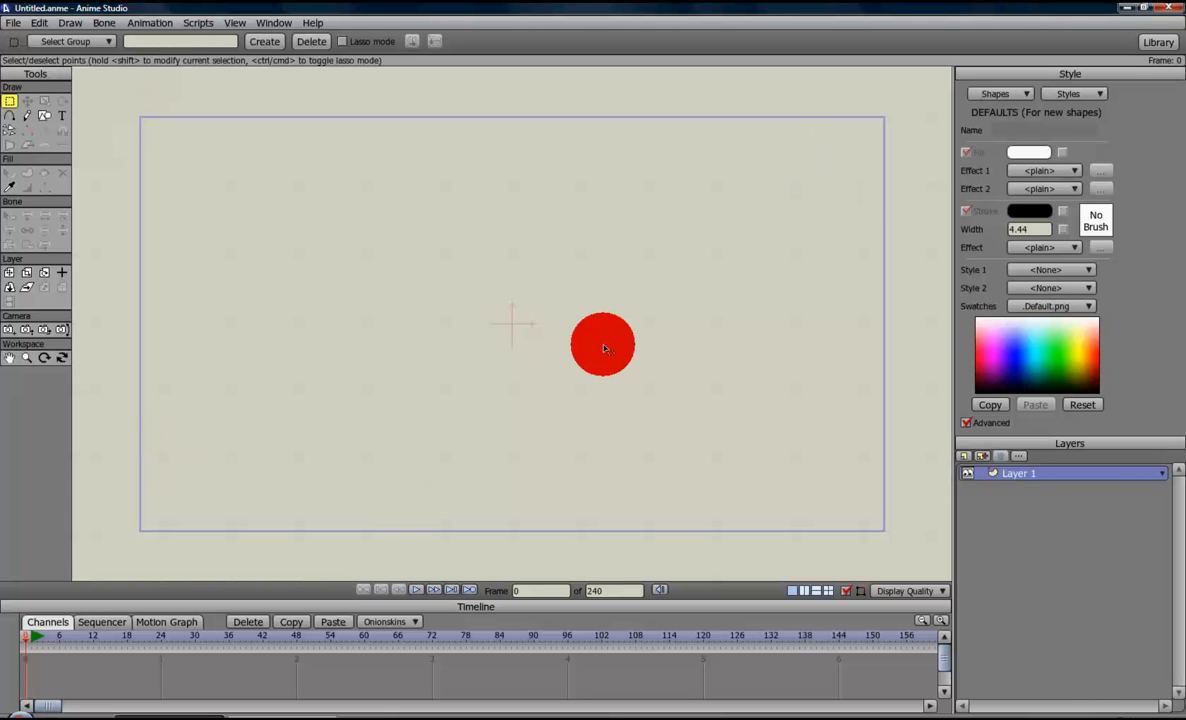
scroll(606, 333, down, 4)
scroll(560, 300, down, 1)
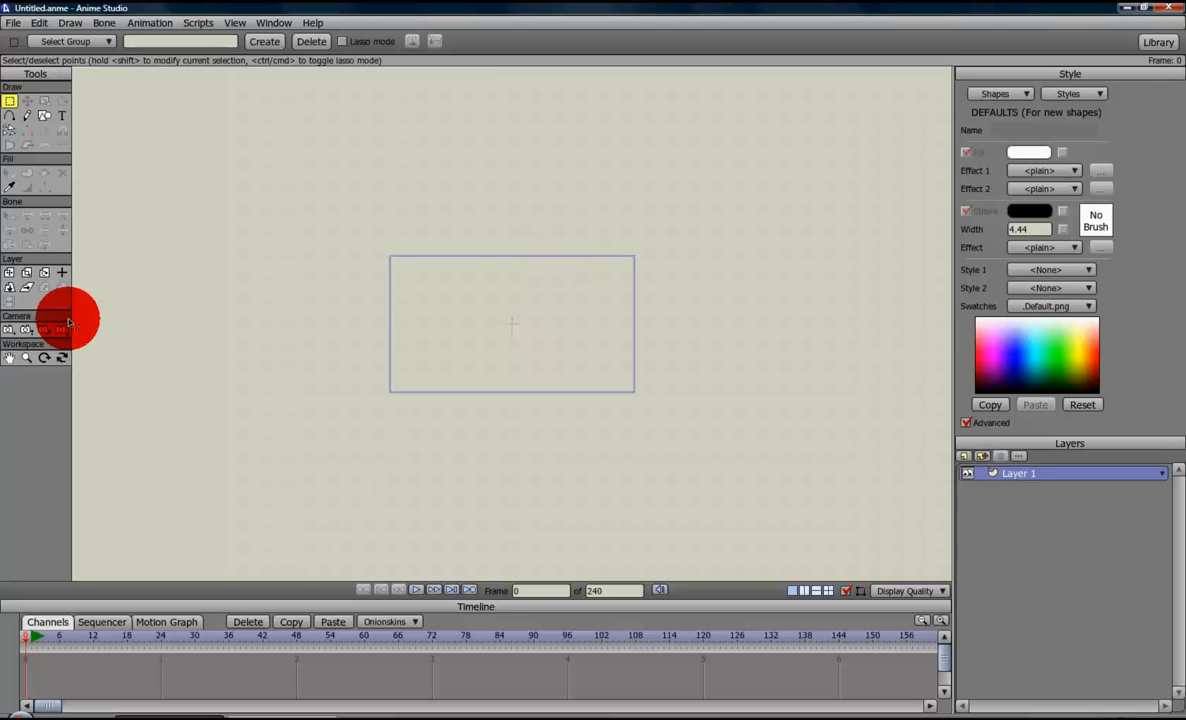
click(10, 329)
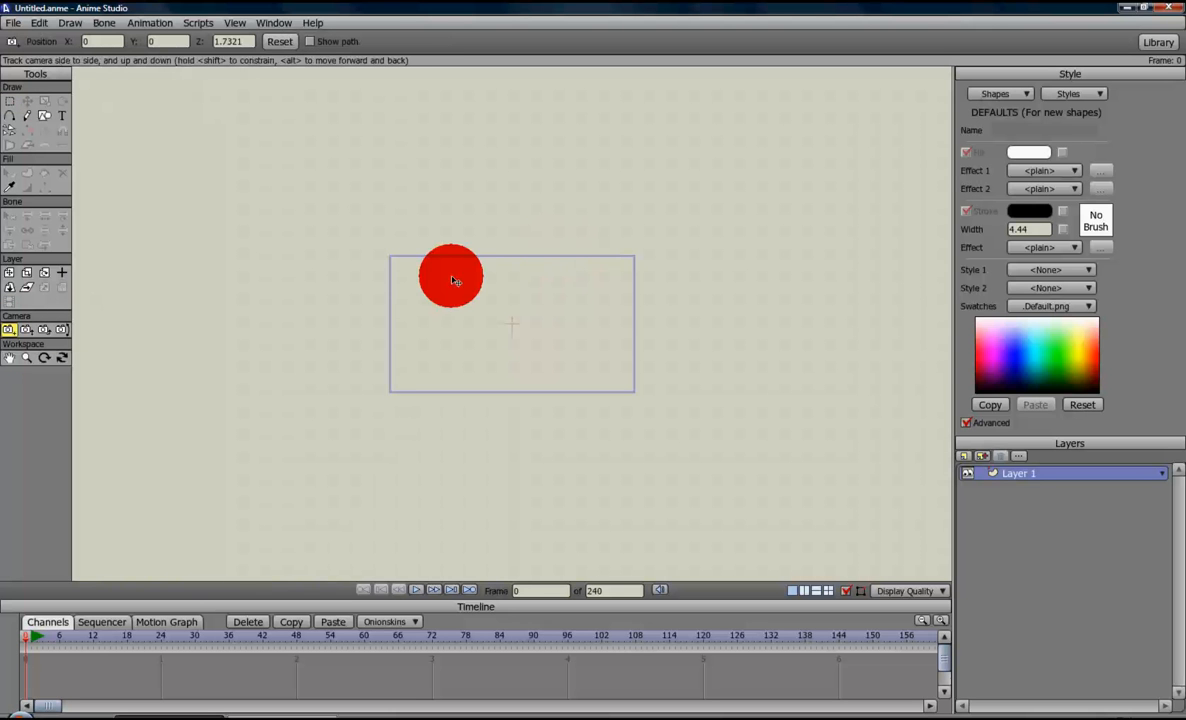
click(12, 102)
scroll(540, 328, up, 5)
scroll(541, 328, up, 3)
scroll(541, 328, down, 5)
scroll(539, 330, up, 2)
scroll(535, 337, down, 1)
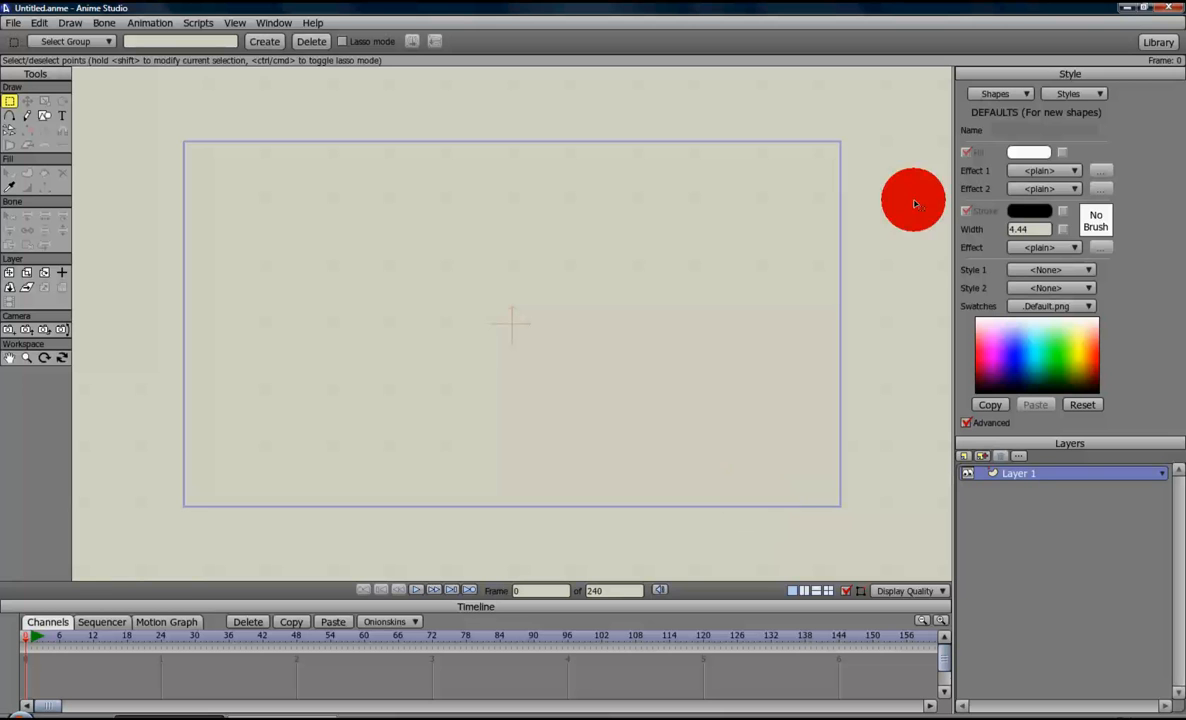
Step: Set the default stroke width for new shapes to 2
double_click(1010, 228)
text(2)
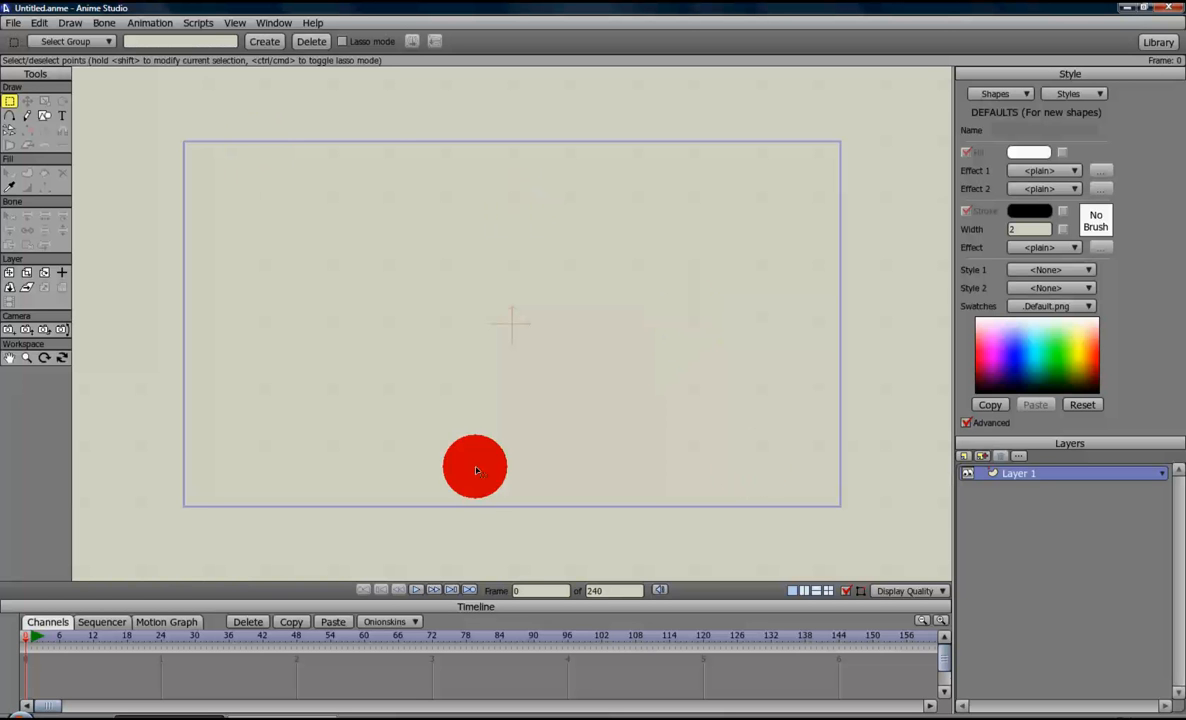
Step: Check the grid spacing in the grid settings and accept it
click(236, 23)
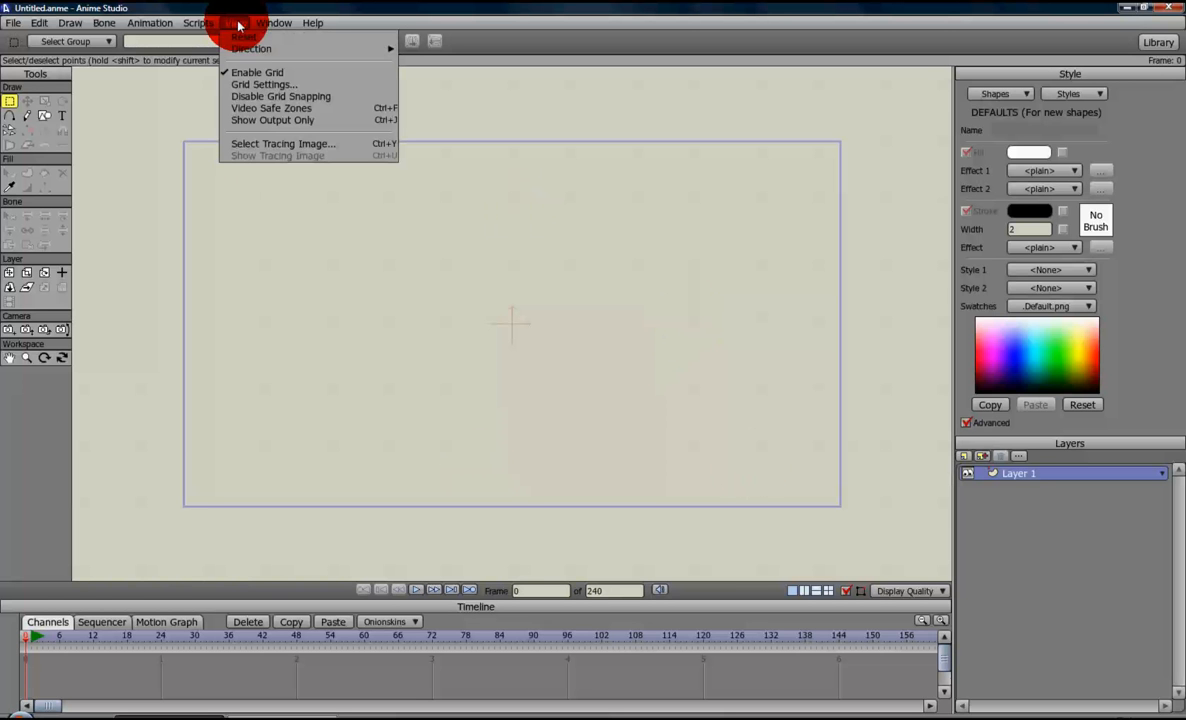
click(245, 85)
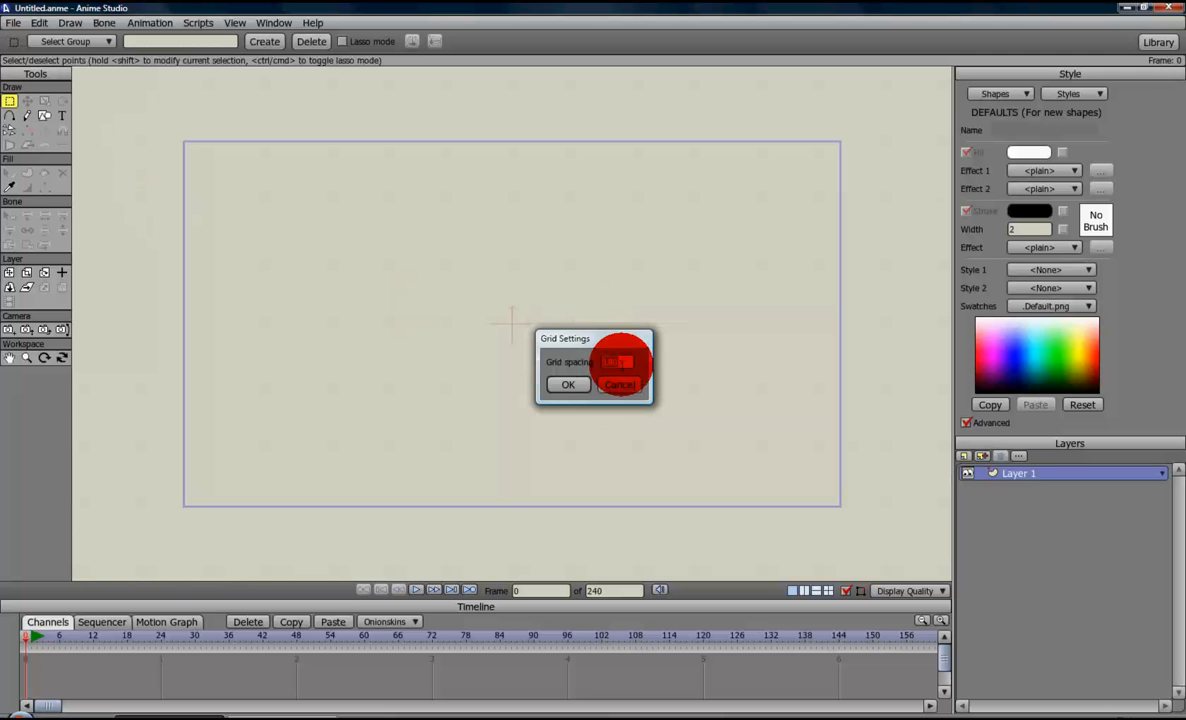
click(570, 385)
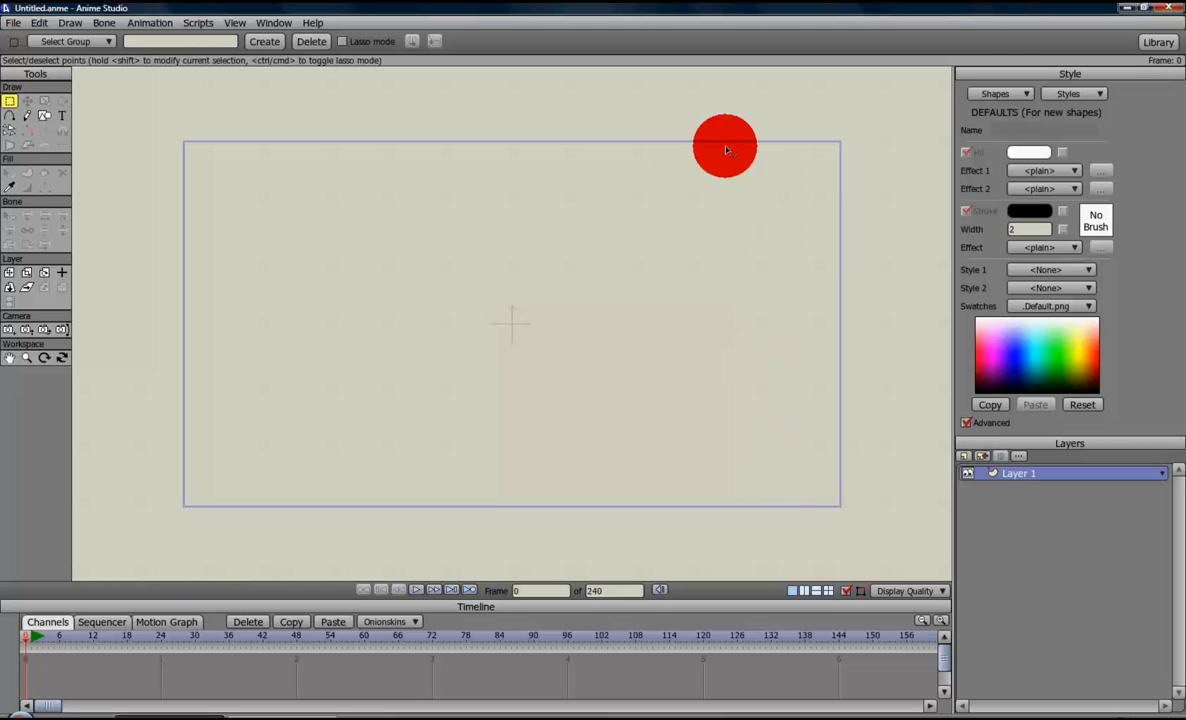
Step: Add a bone layer named "character" and nest Layer 1 inside it
click(966, 456)
click(966, 497)
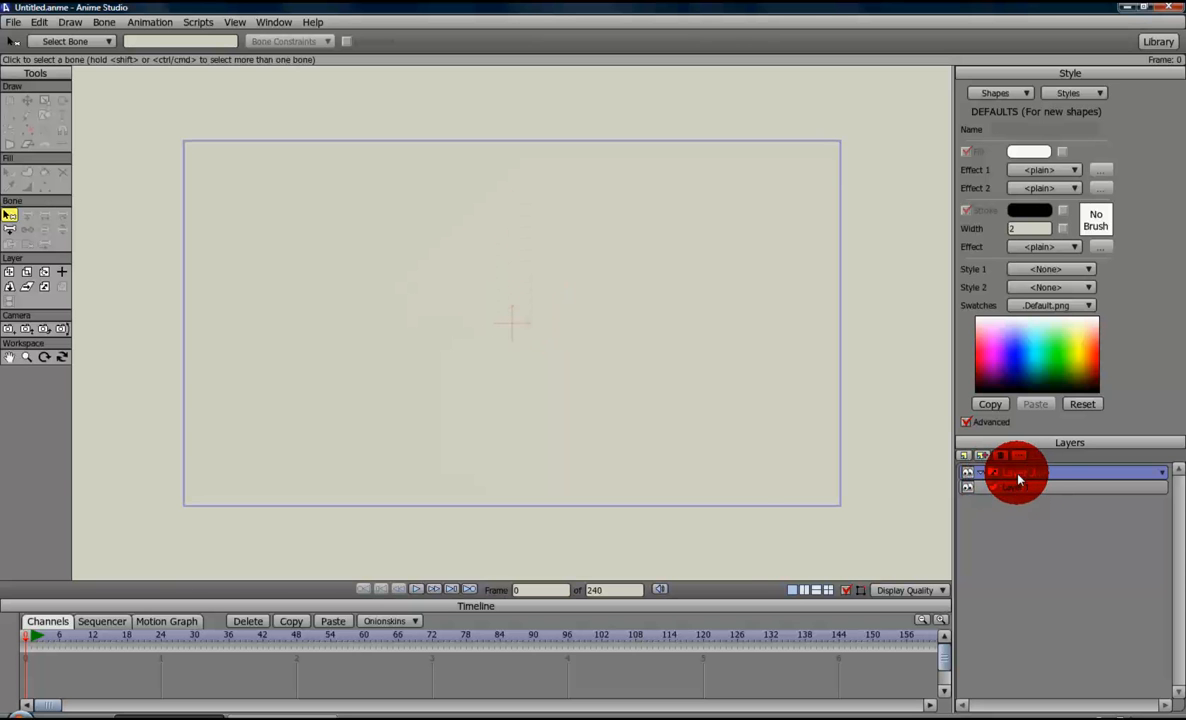
double_click(1018, 476)
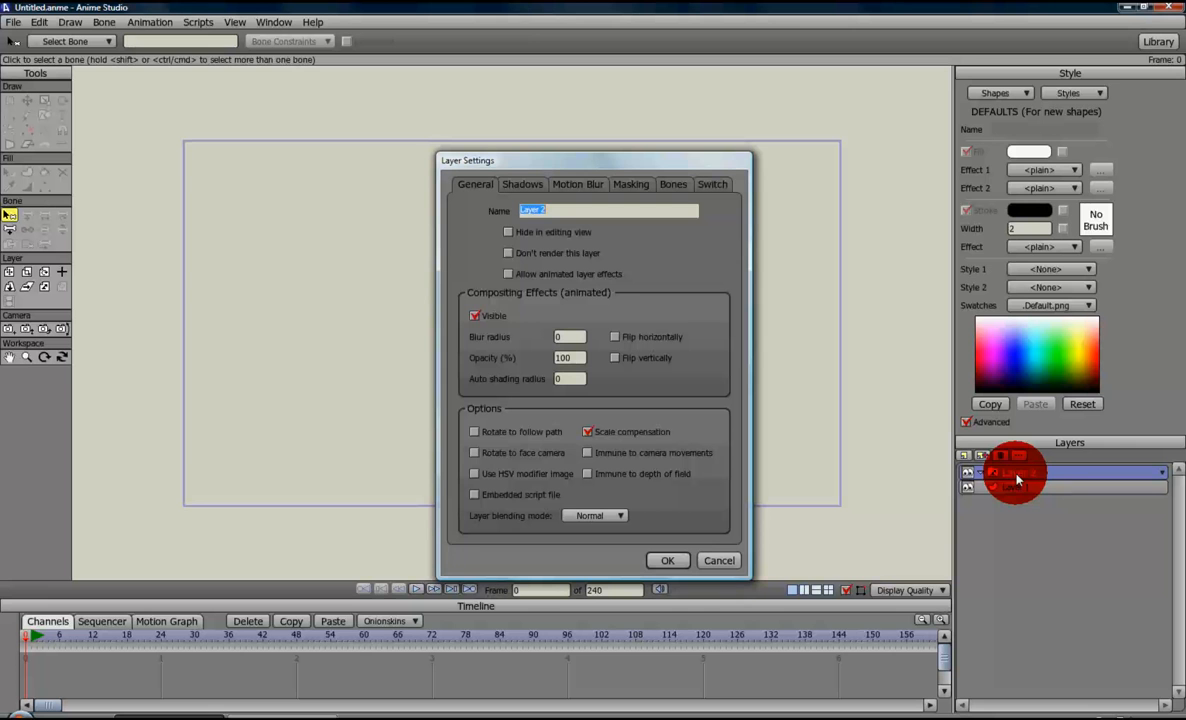
text(character)
key(Return)
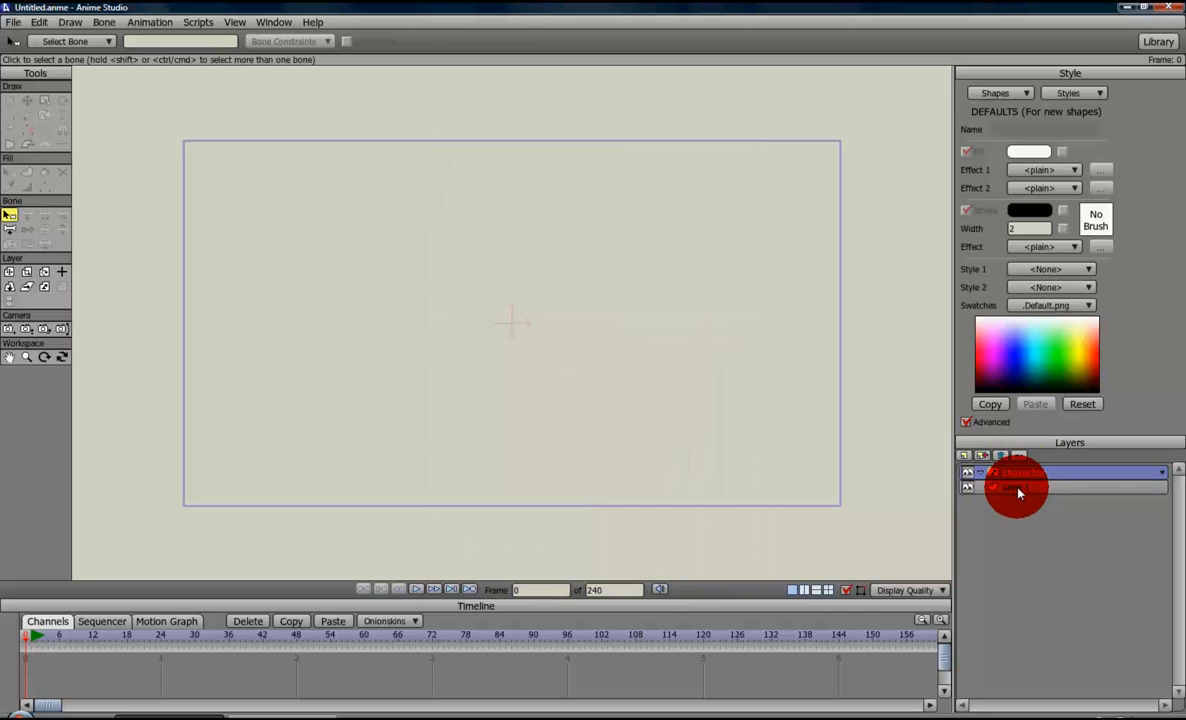
click(1018, 489)
drag(1018, 488, 1022, 474)
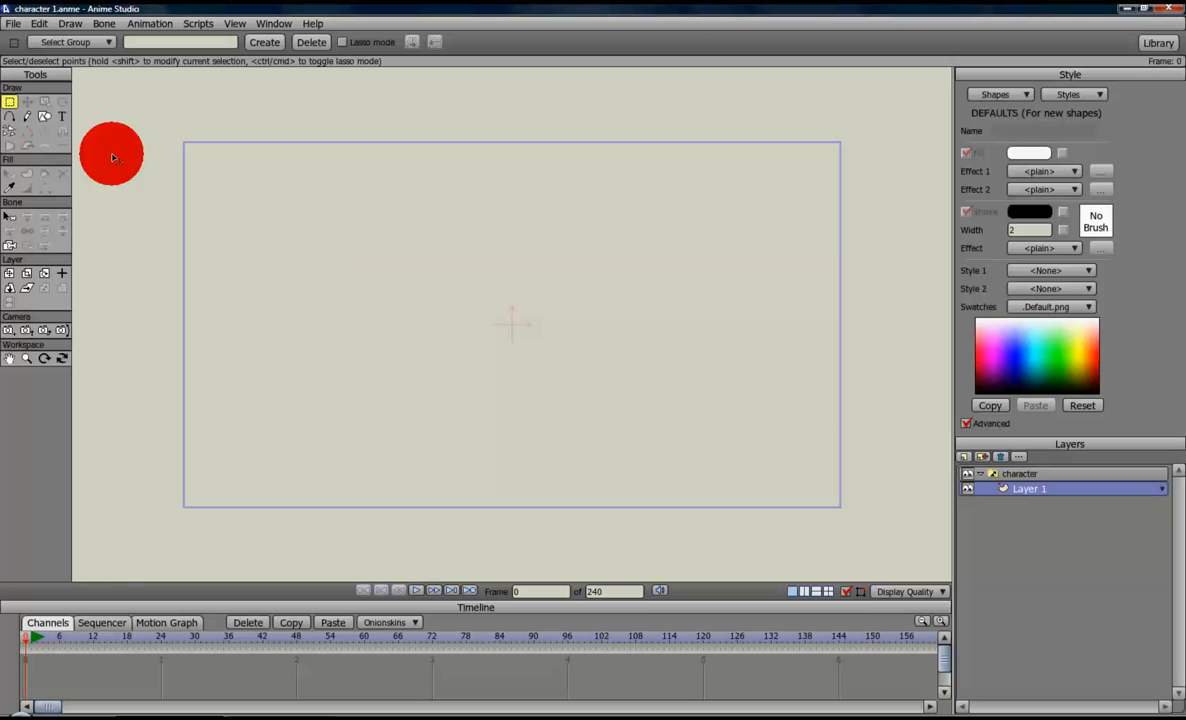
Step: Draw a circle for the head near the frame's right side and a small eye circle inside it, with auto-fill off and auto-stroke on
click(44, 116)
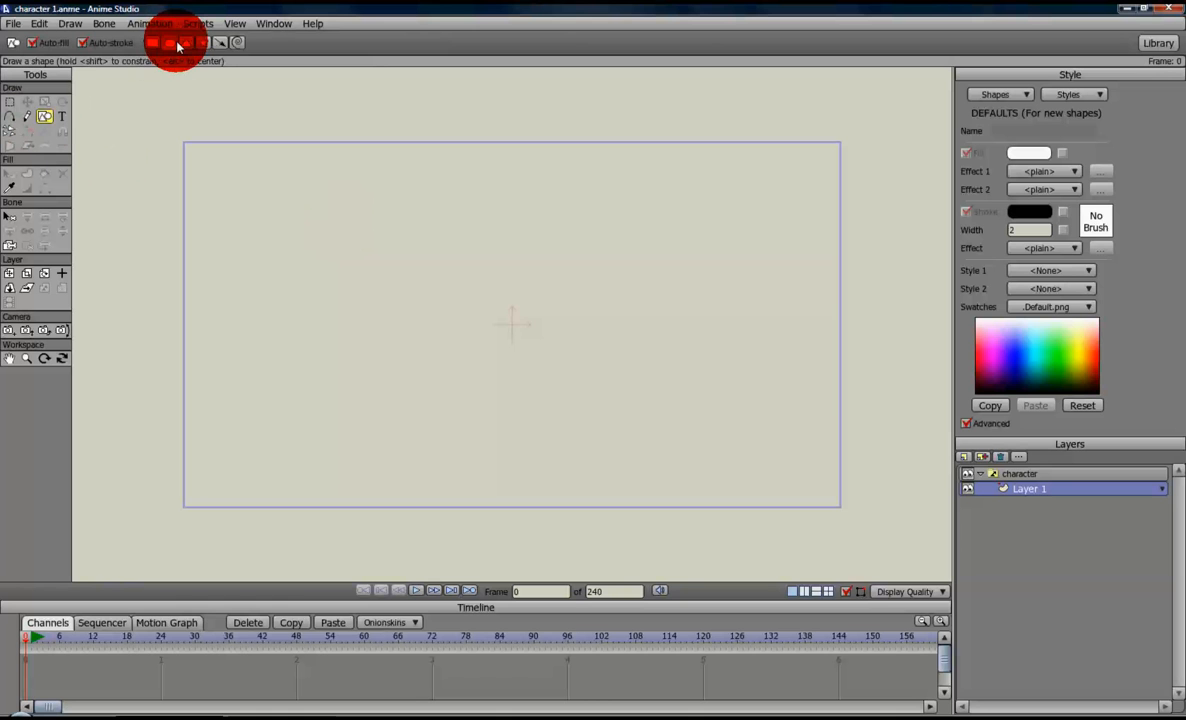
click(82, 43)
click(33, 43)
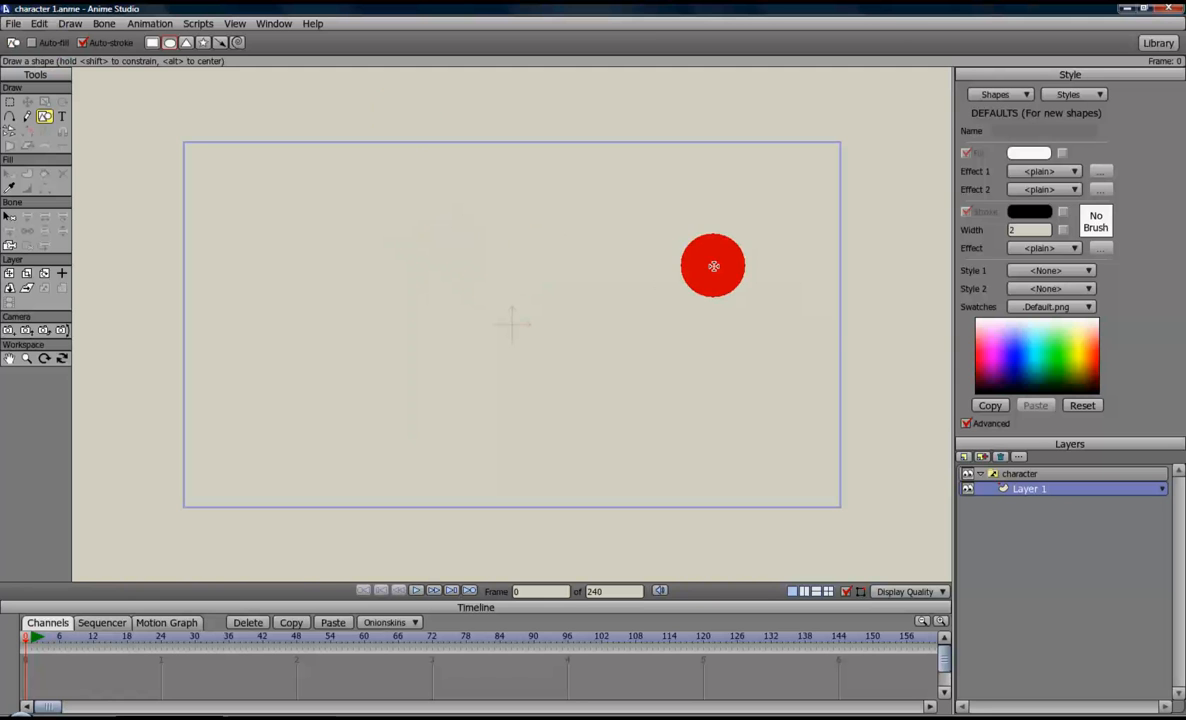
drag(724, 273, 792, 315)
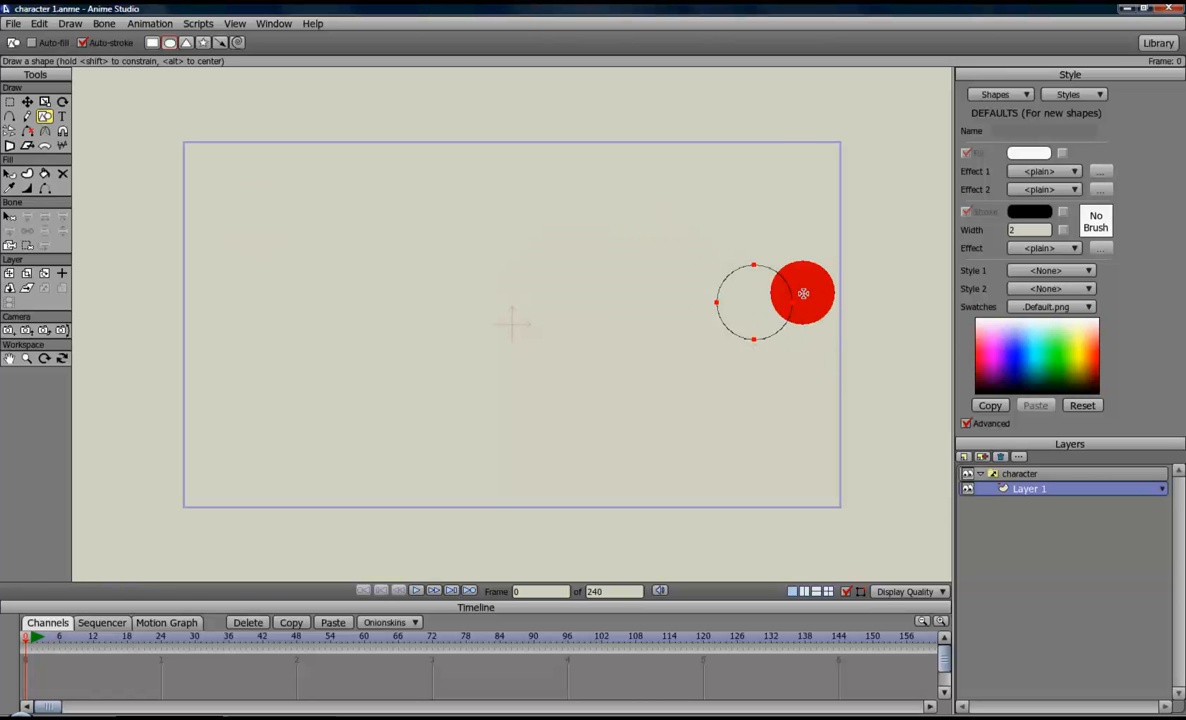
drag(741, 288, 755, 302)
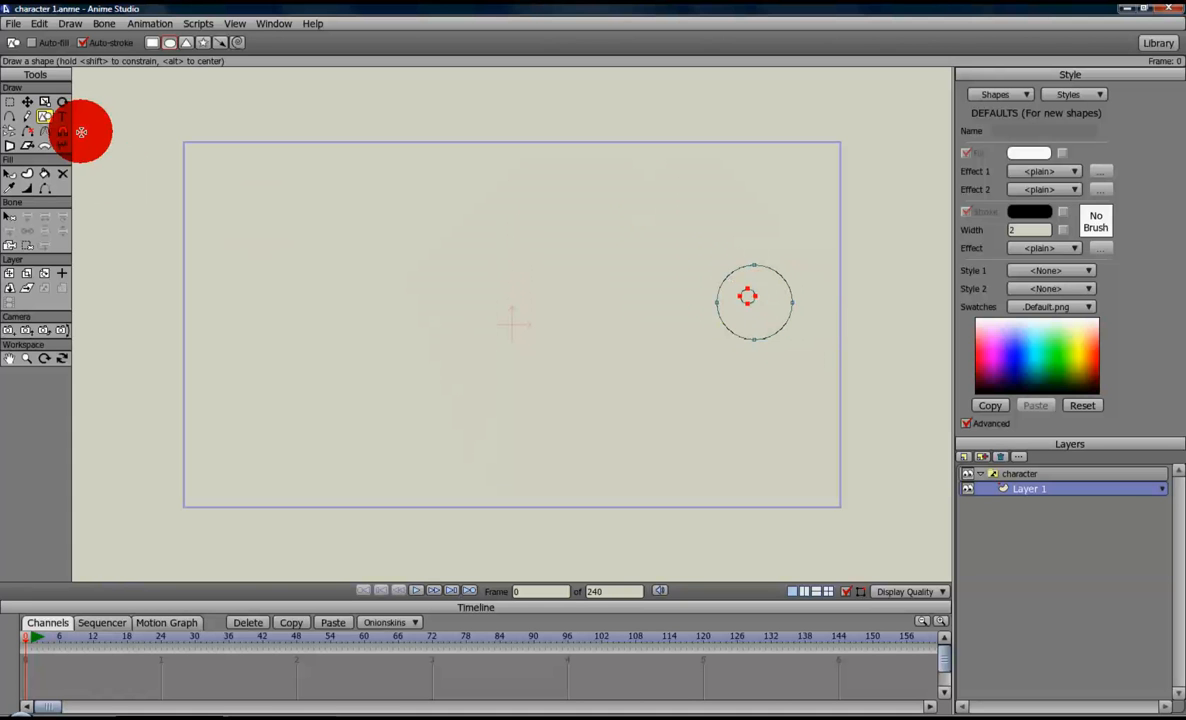
Step: Duplicate the small eye circle and move the copy to the right beside the original, at about X 1.37, Y 0.15
click(10, 102)
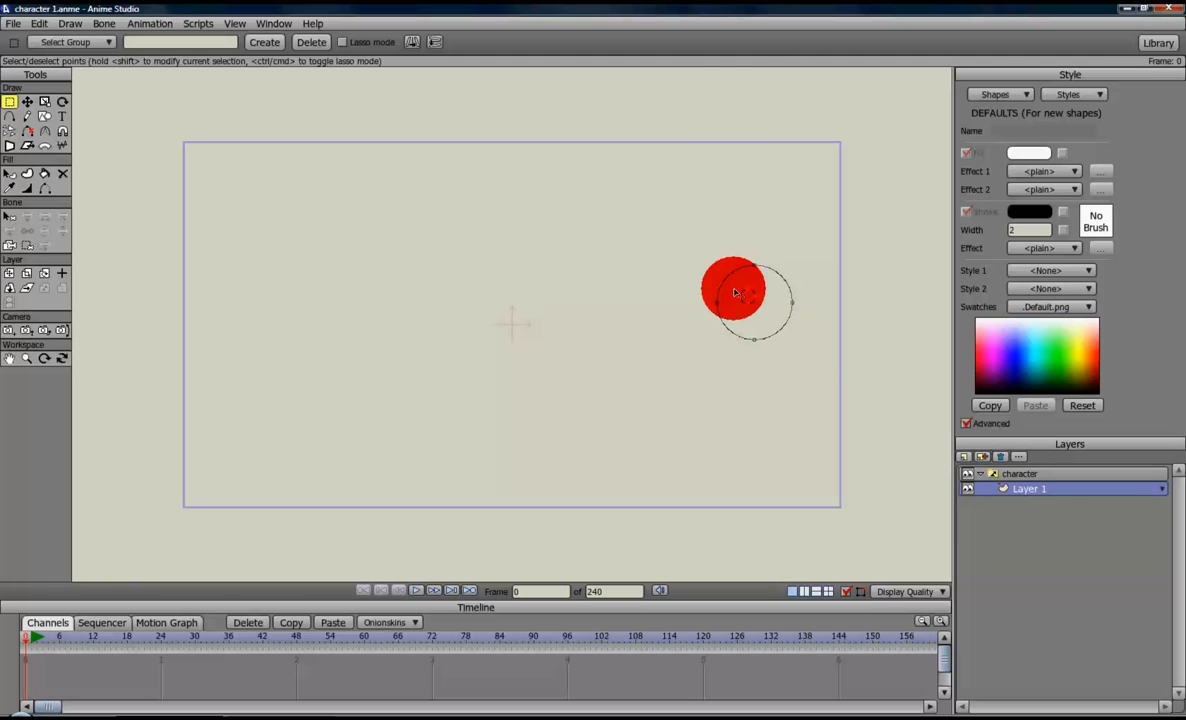
click(733, 282)
drag(733, 282, 768, 307)
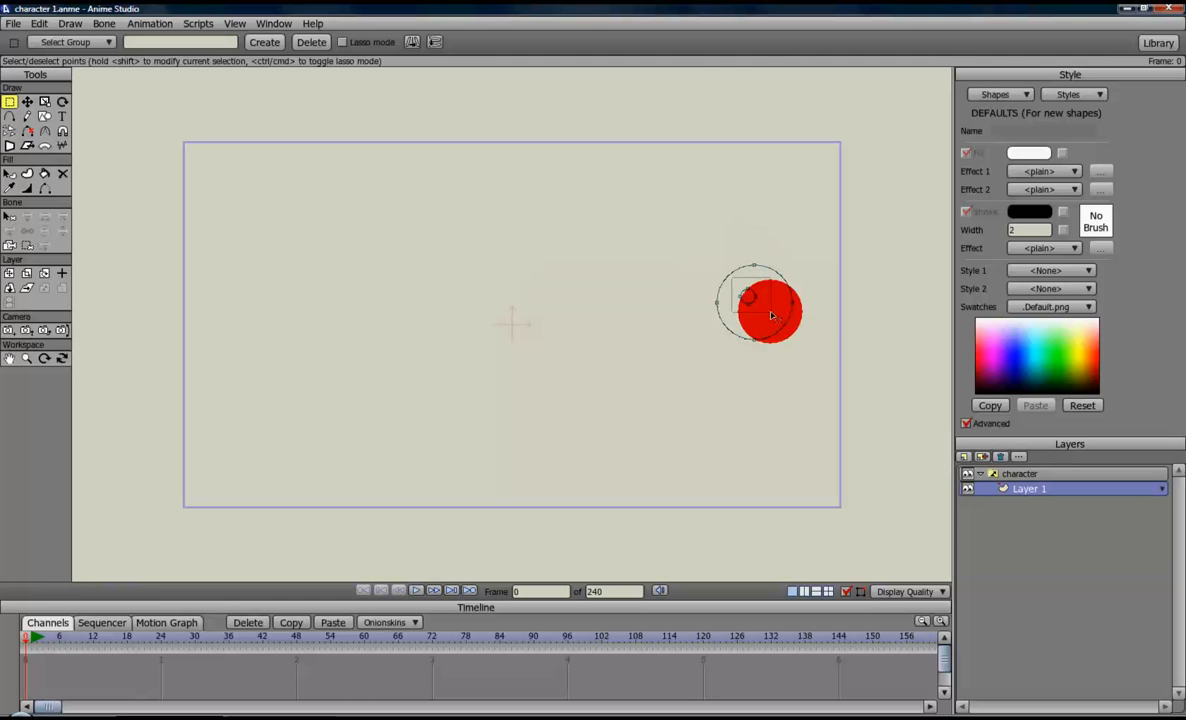
click(38, 23)
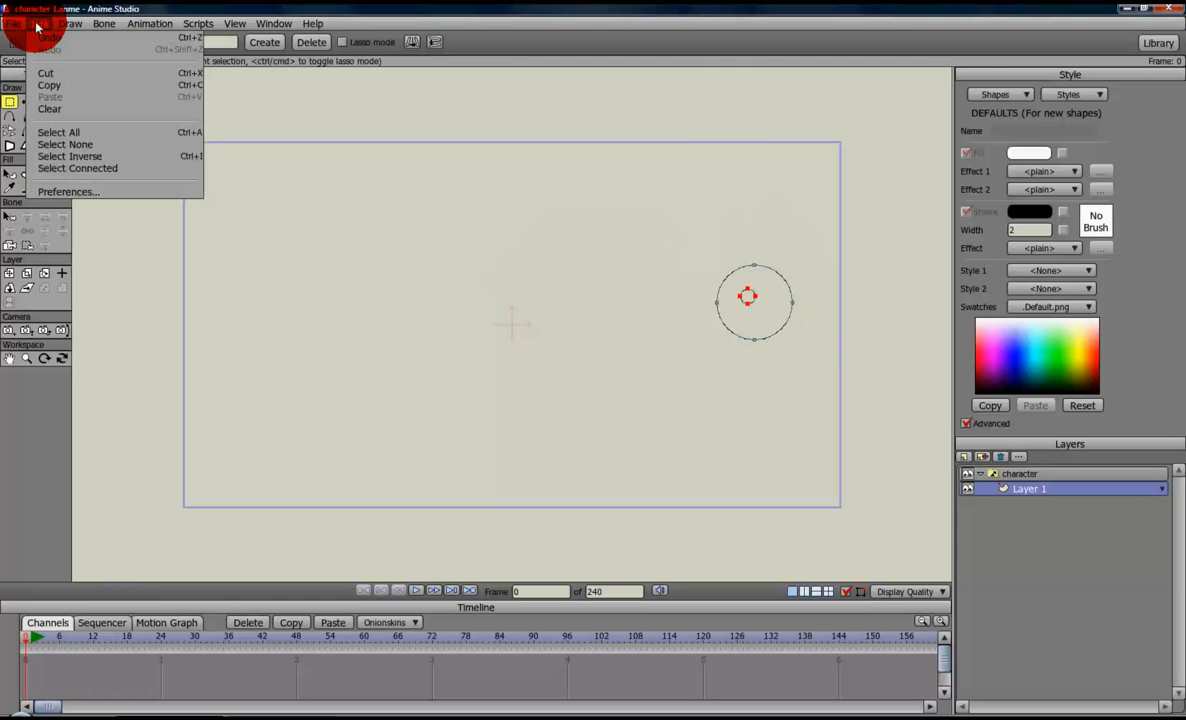
click(47, 85)
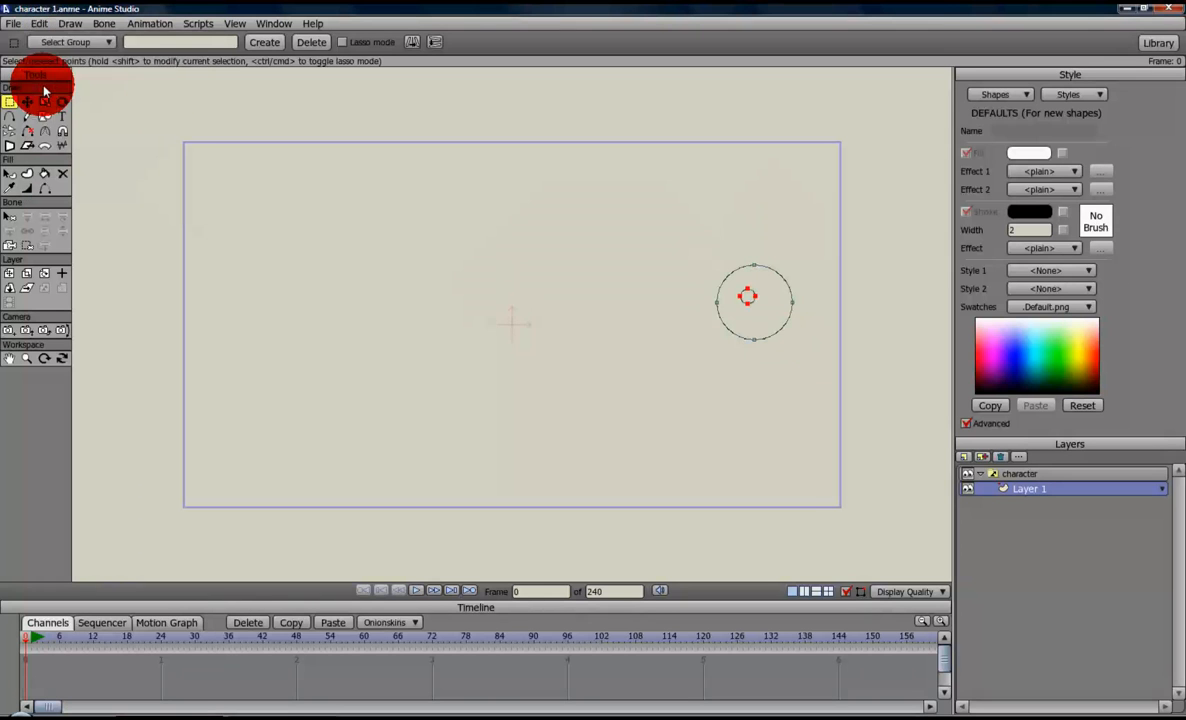
click(38, 23)
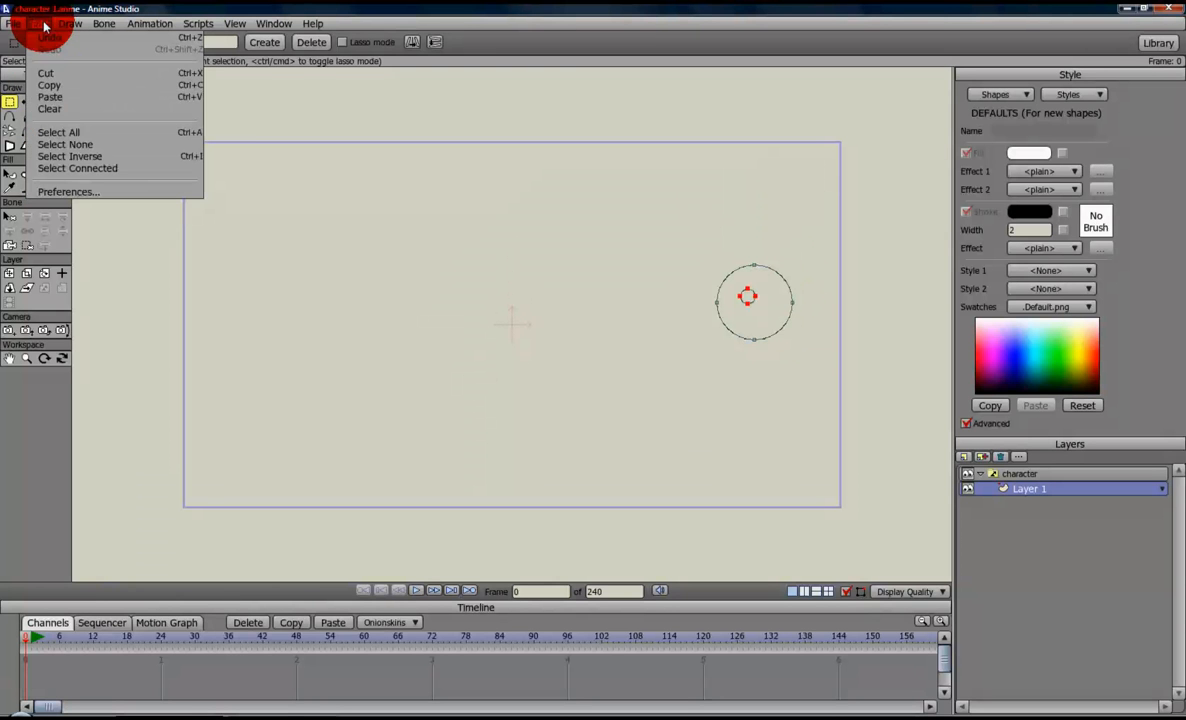
click(53, 97)
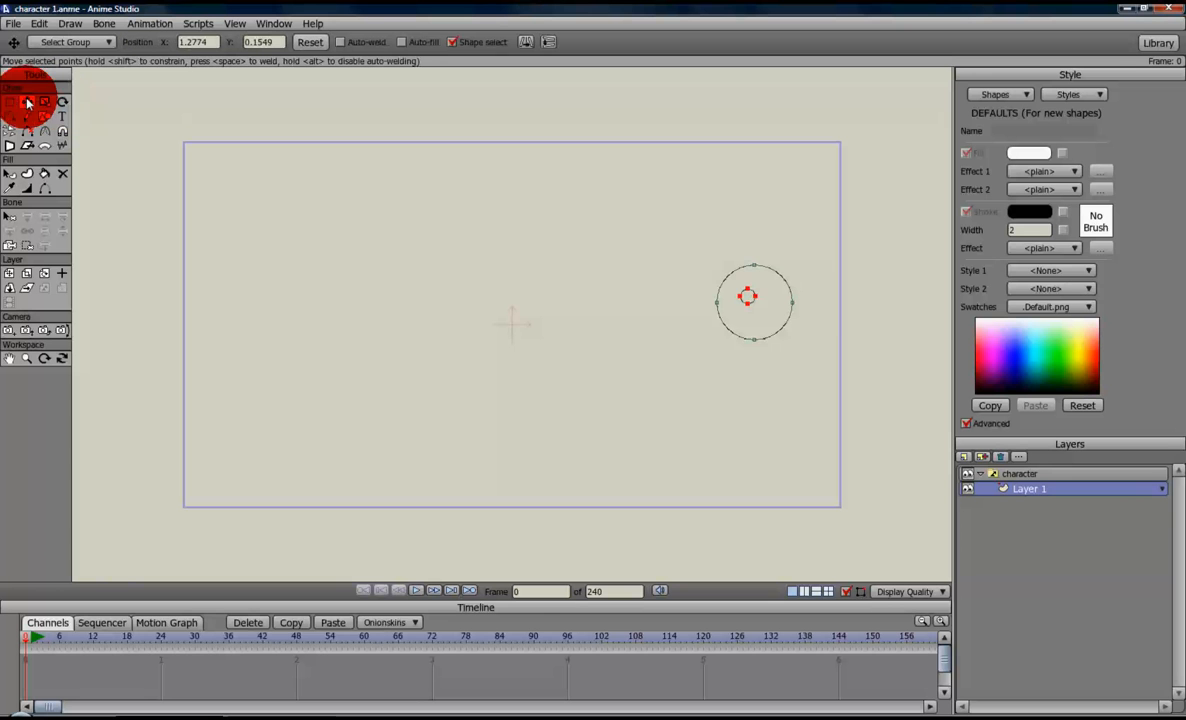
drag(776, 297, 795, 304)
Step: Select the head and both eye outlines for a shape and set the default fill to light orange from the Basic Colors.png swatches
drag(577, 399, 18, 114)
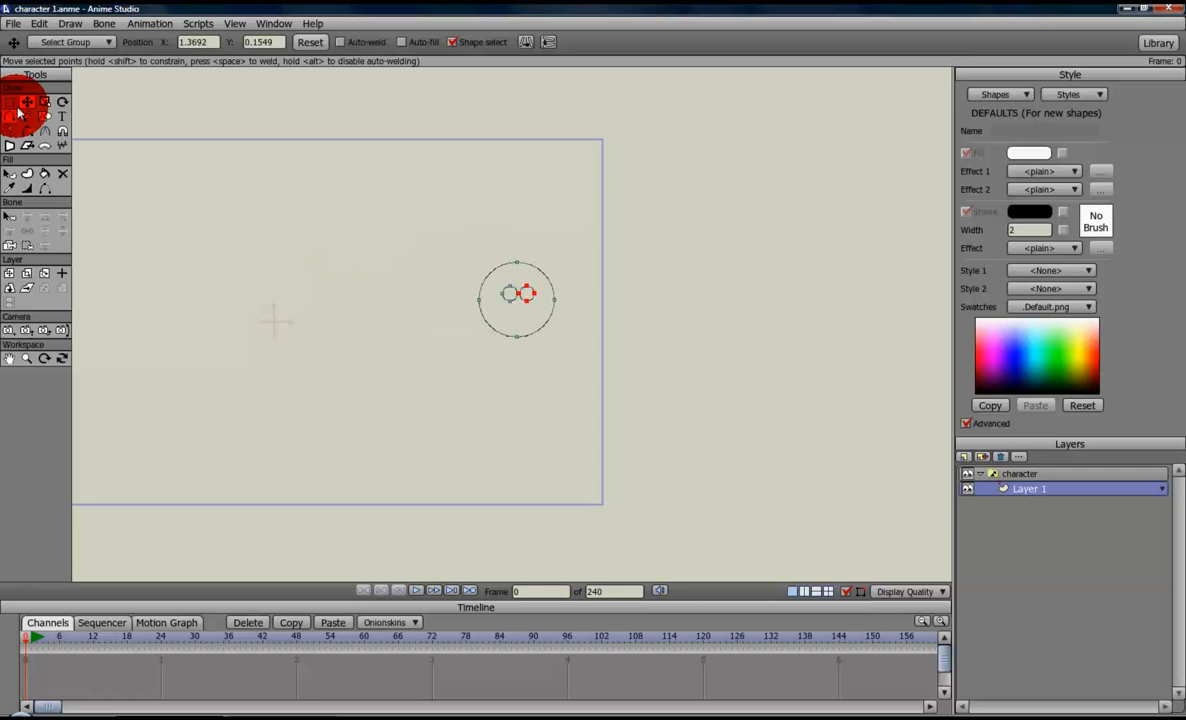
click(28, 177)
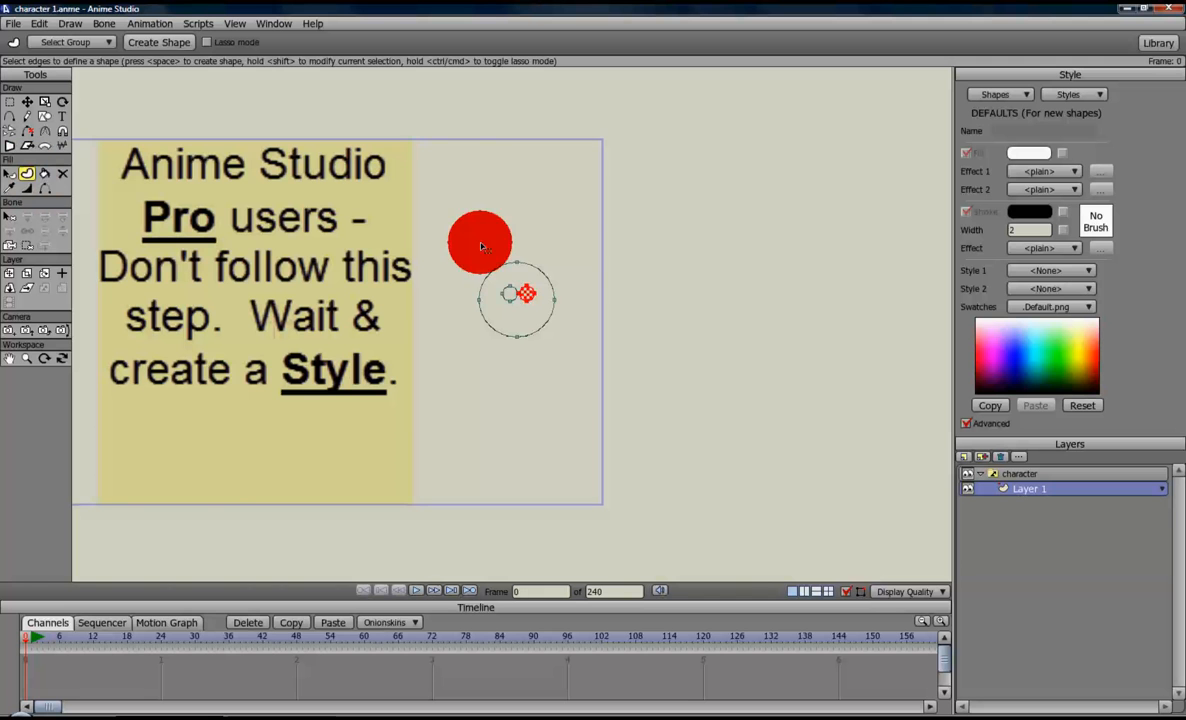
drag(437, 224, 591, 371)
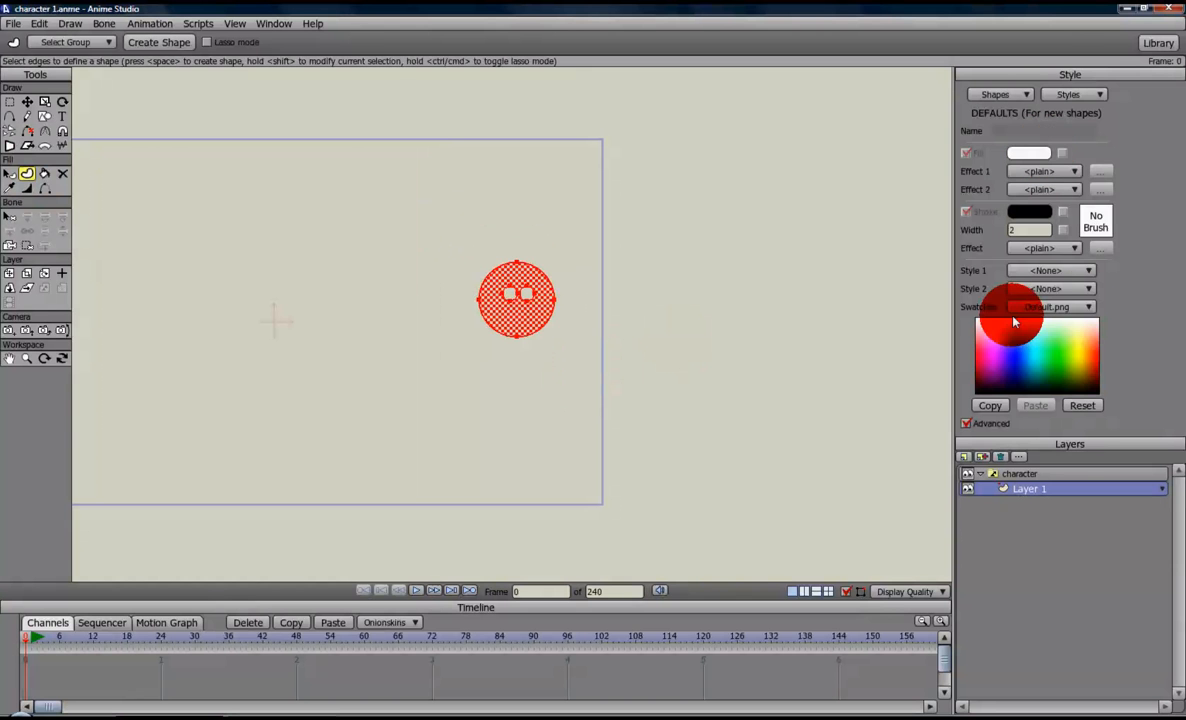
click(1089, 310)
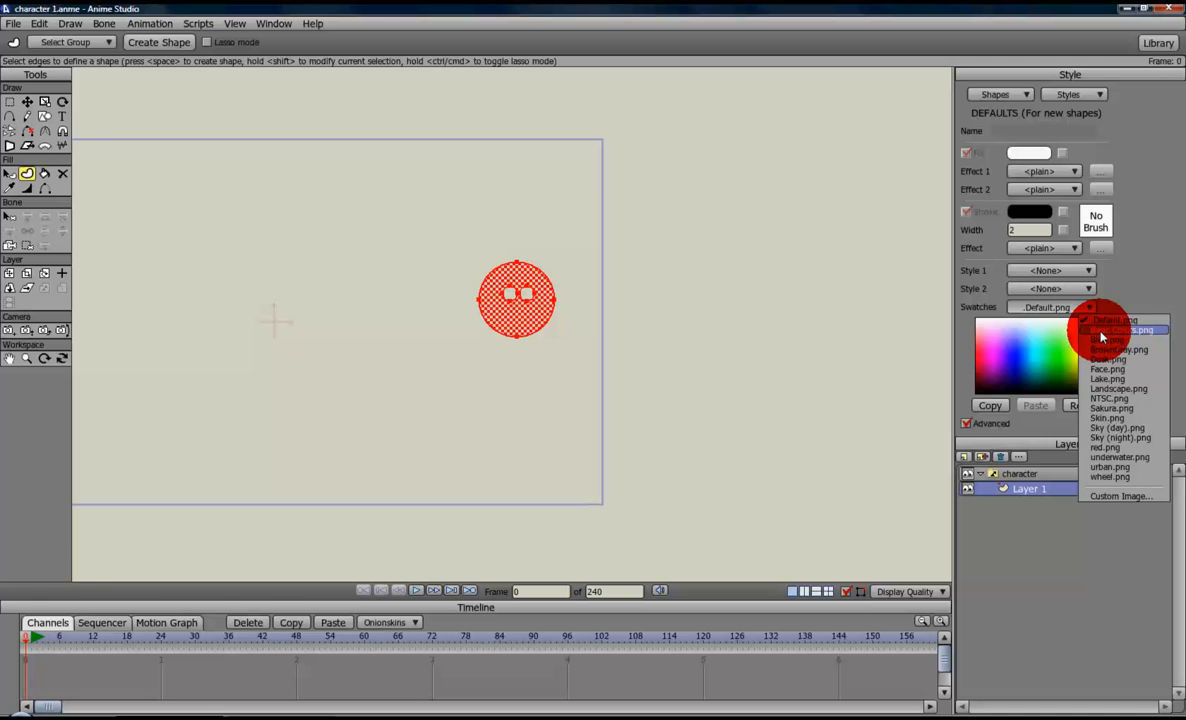
click(1102, 334)
click(995, 343)
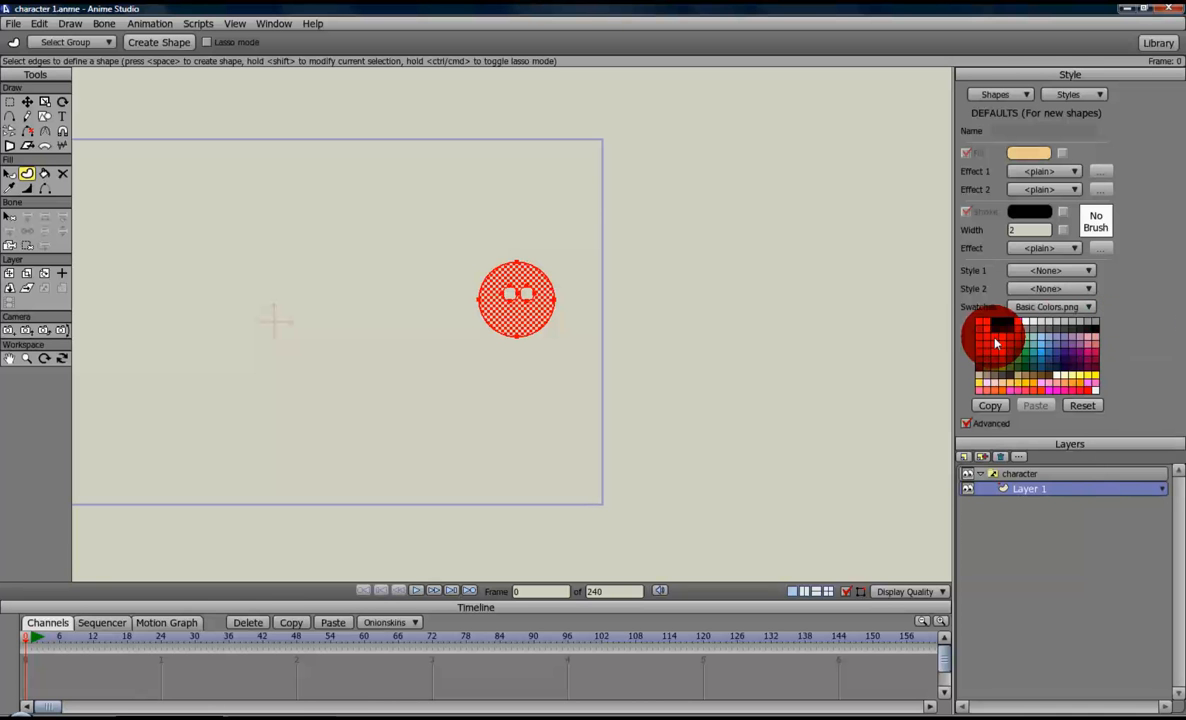
drag(995, 343, 435, 248)
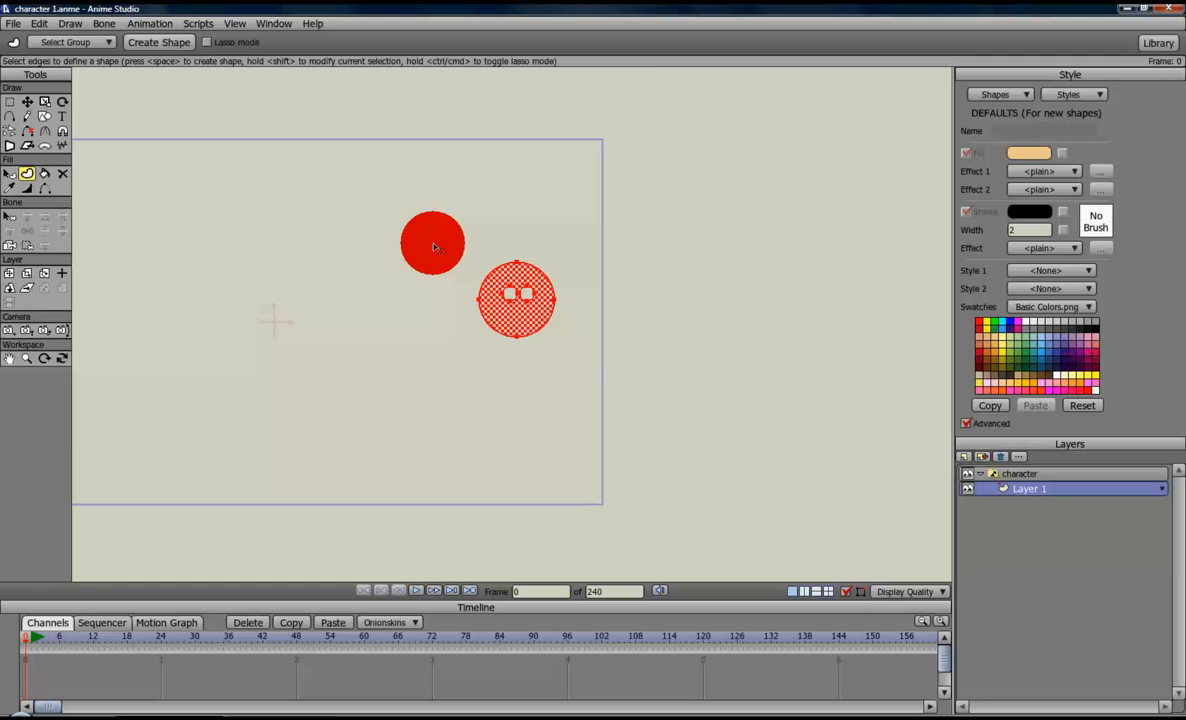
Step: Try the light orange fill on the head with a render preview and undo the fill
key(space)
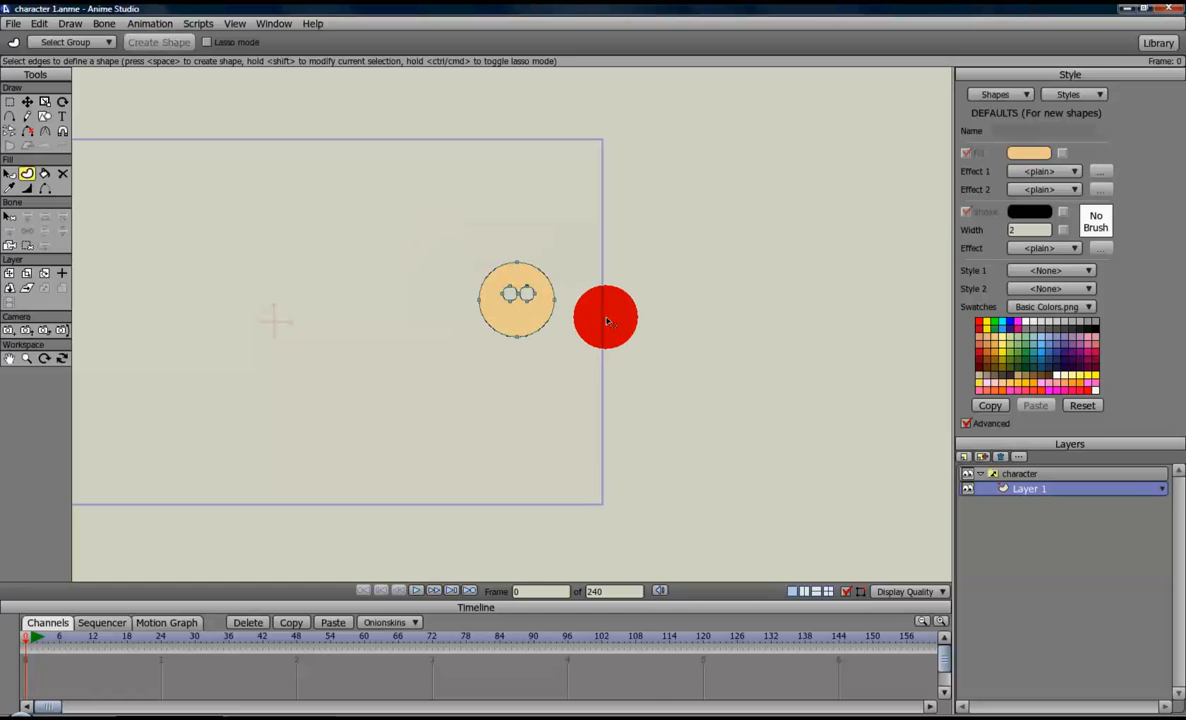
key(ctrl+r)
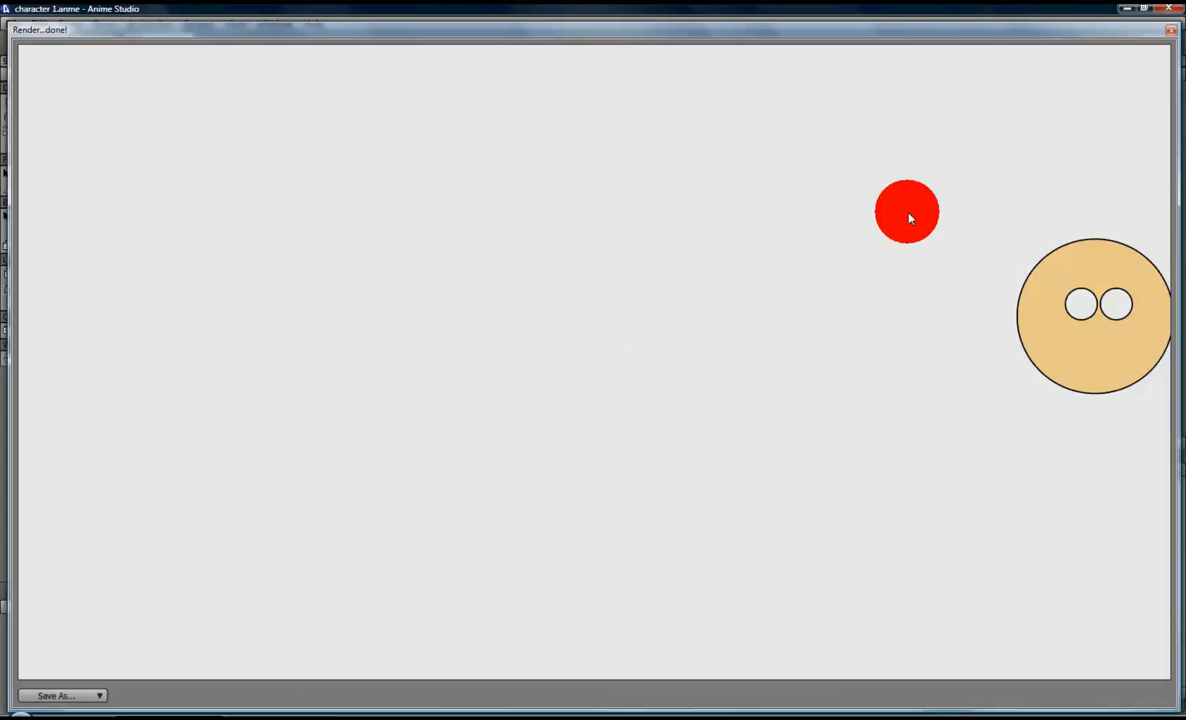
click(1170, 30)
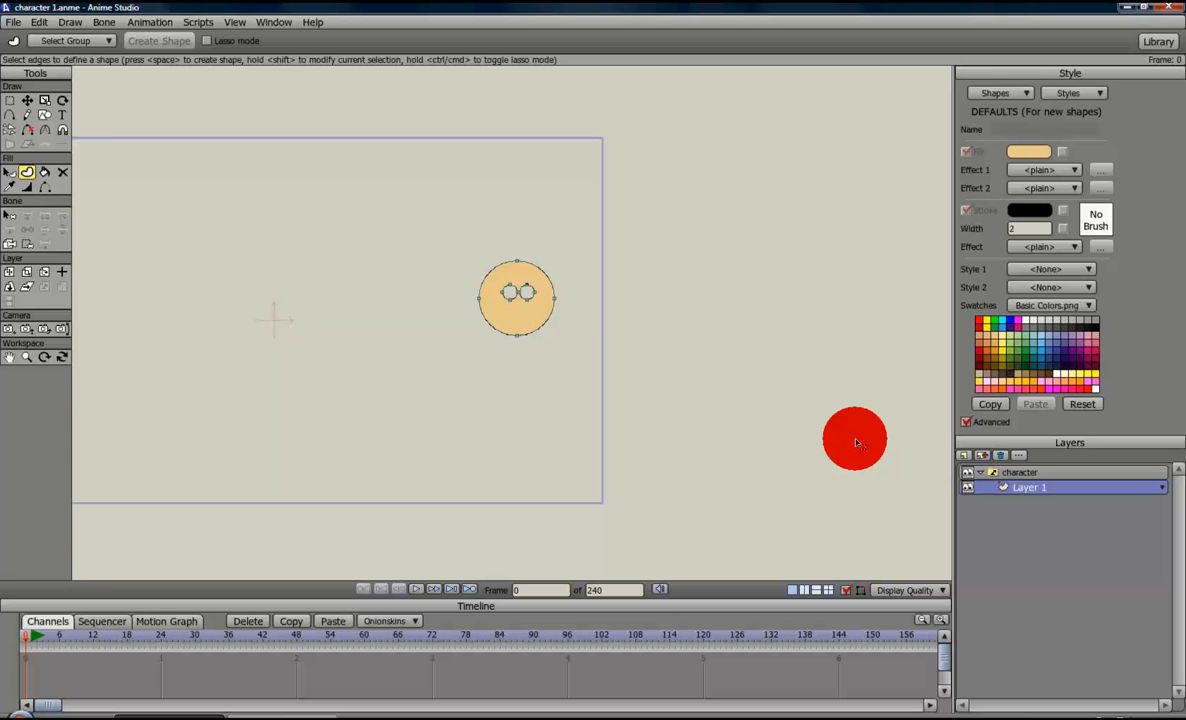
key(ctrl+z)
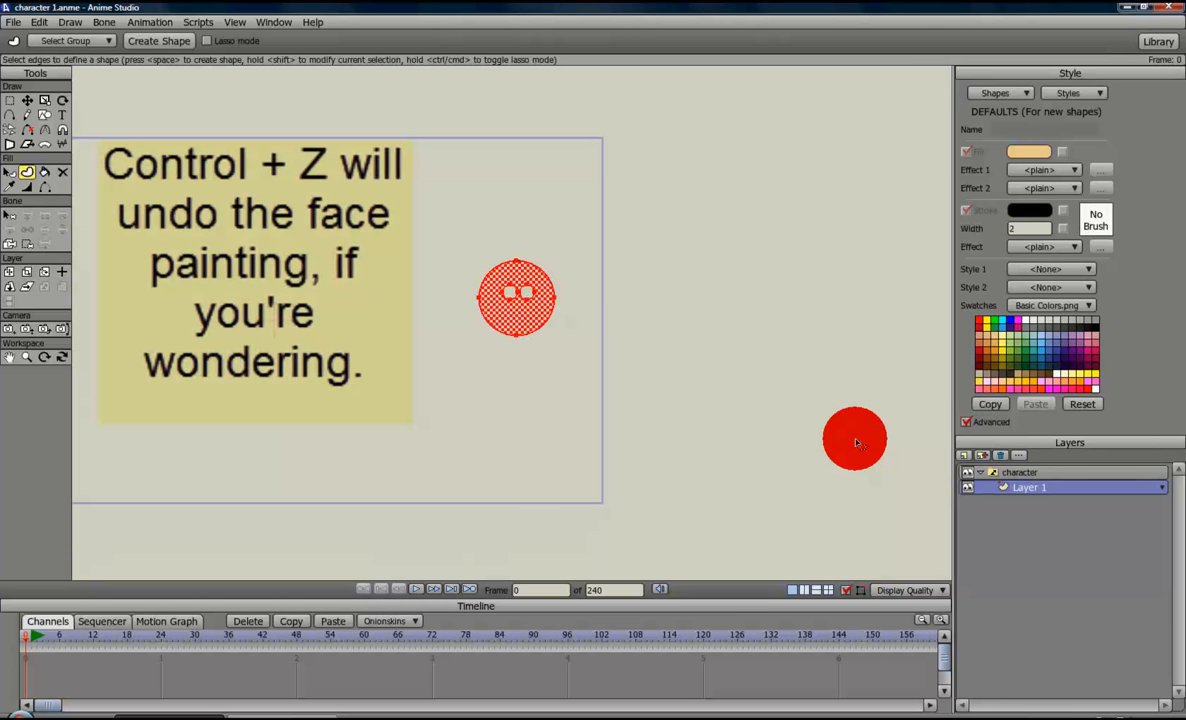
Step: Create a new style named skin with the light orange fill, black stroke and width 2 enabled
click(1100, 94)
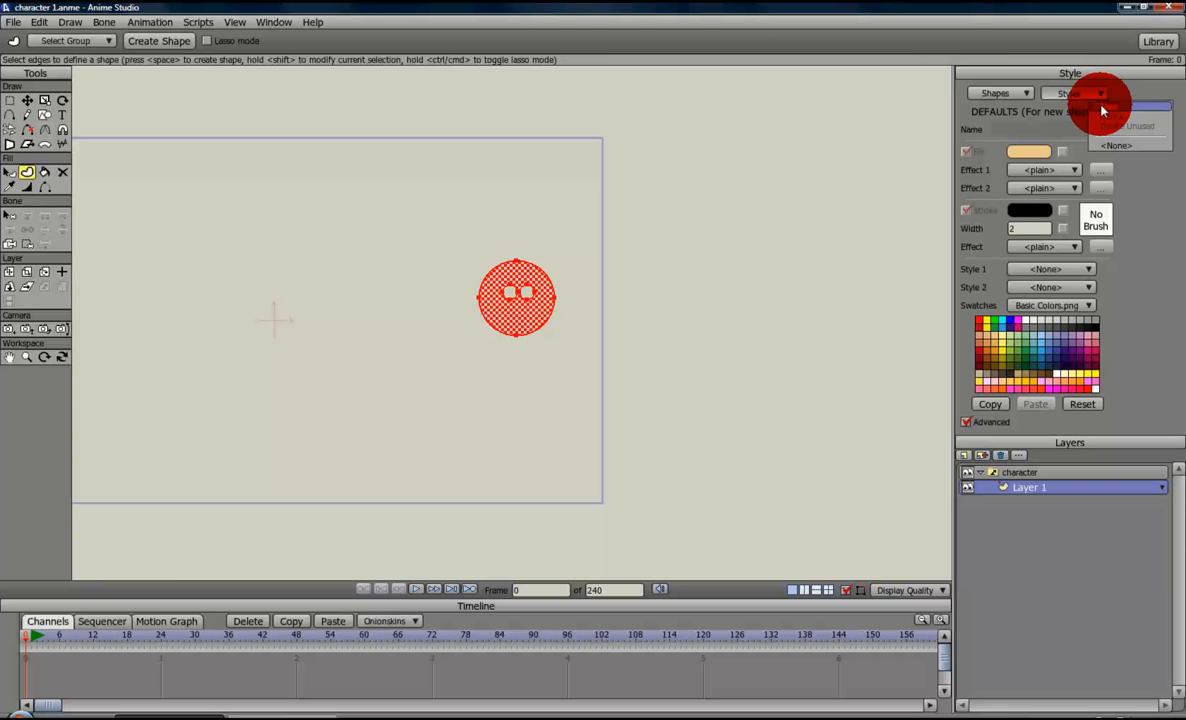
click(1102, 107)
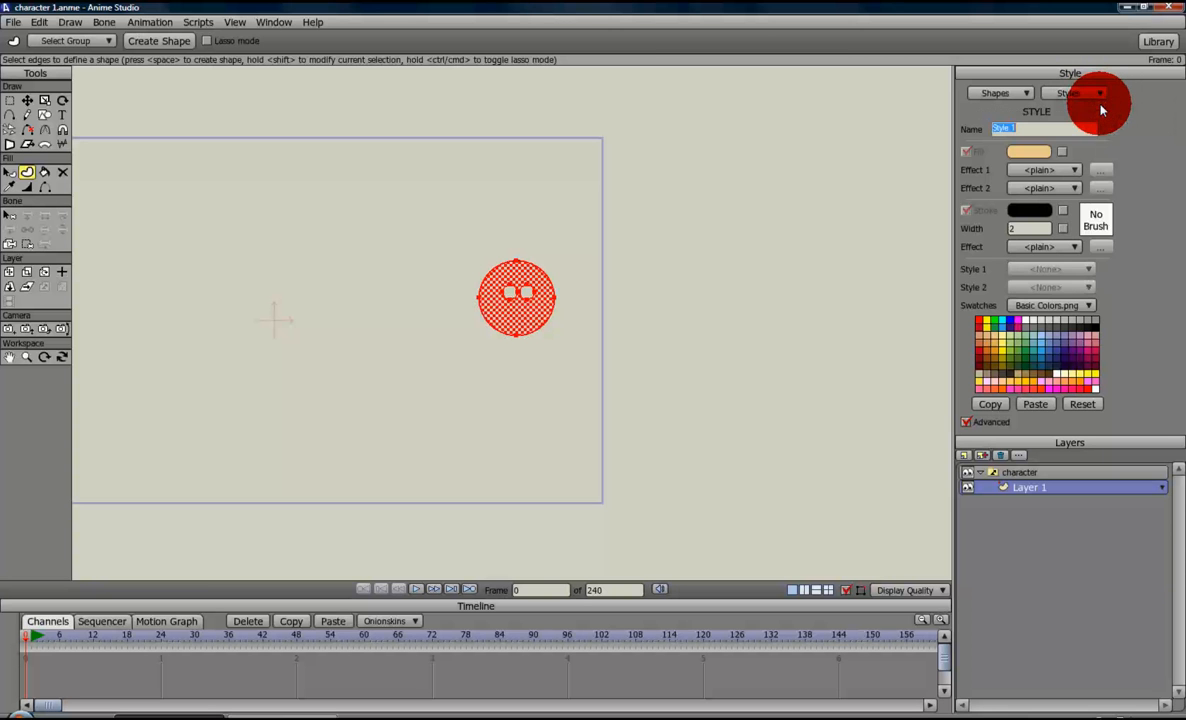
text(skin)
click(1025, 215)
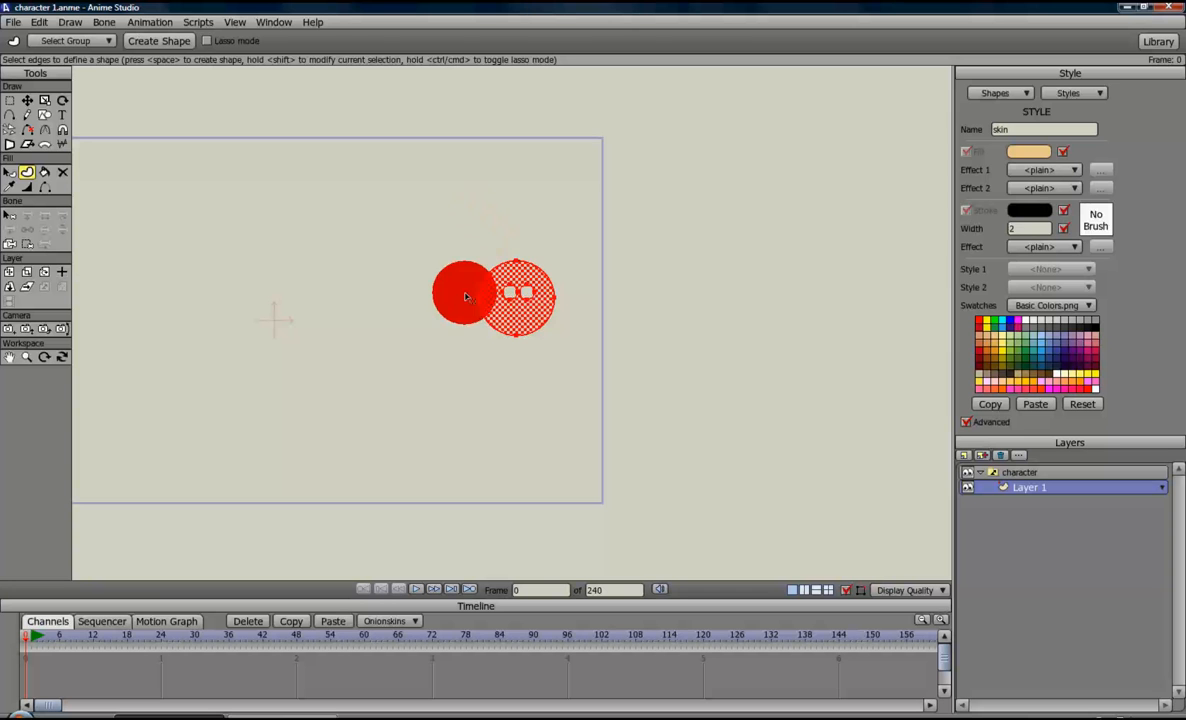
Step: Create the face shape from the selected outlines with the skin style, deselect it and keep the defaults for new shapes active
key(space)
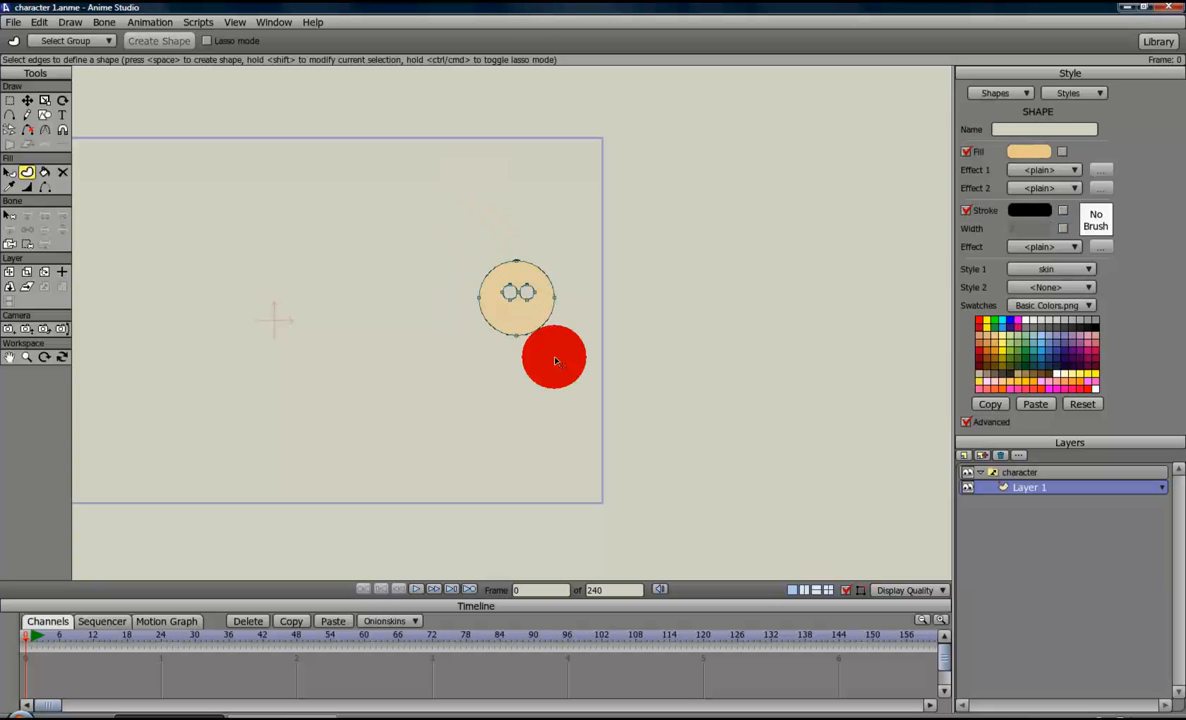
click(555, 361)
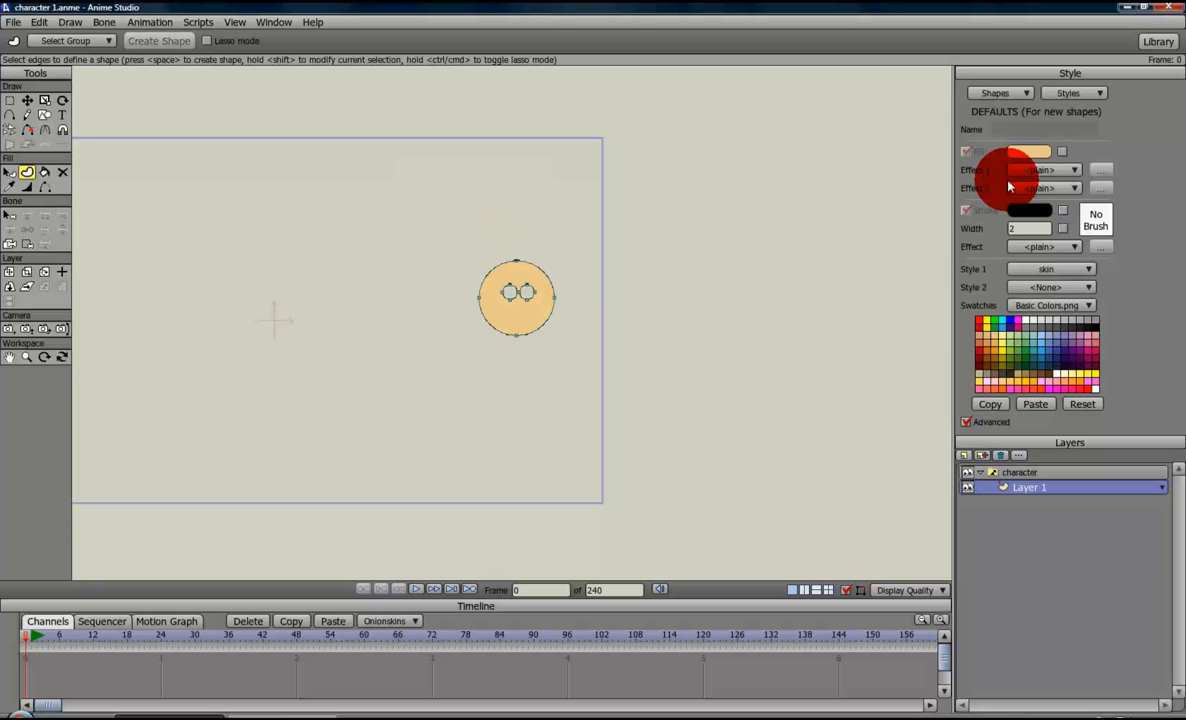
click(1101, 94)
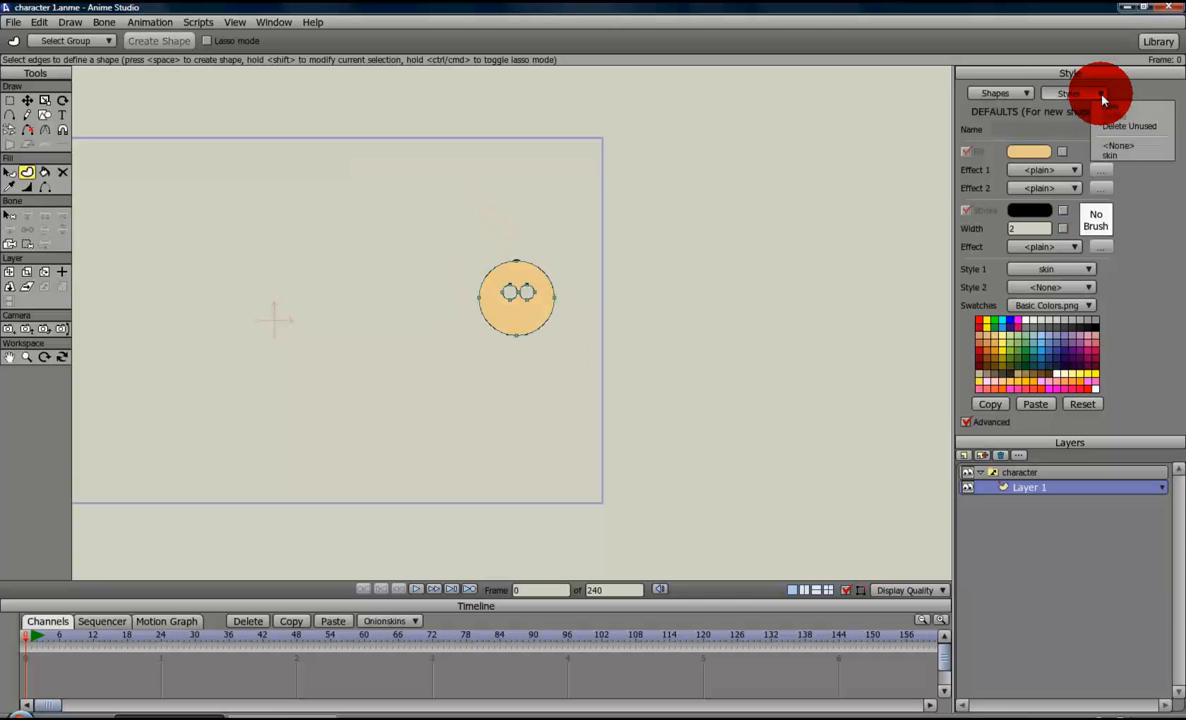
click(1094, 147)
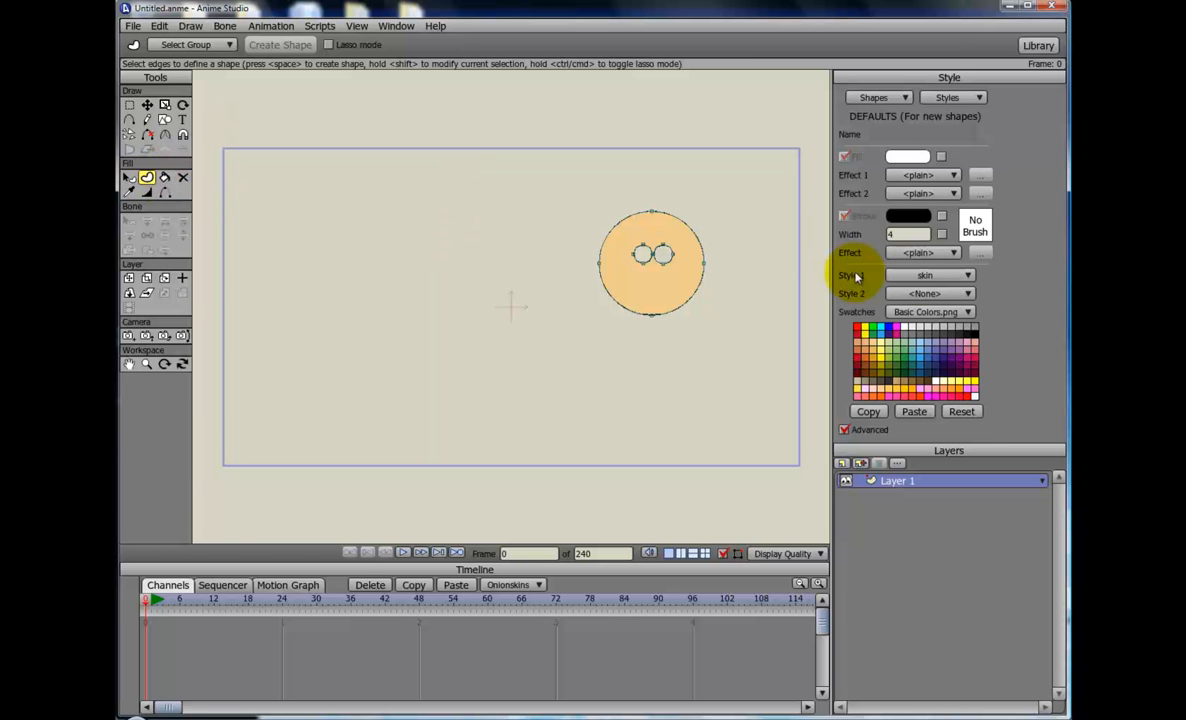
Step: Check that Style 1 for new shapes uses skin, and open the skin style for editing
click(968, 276)
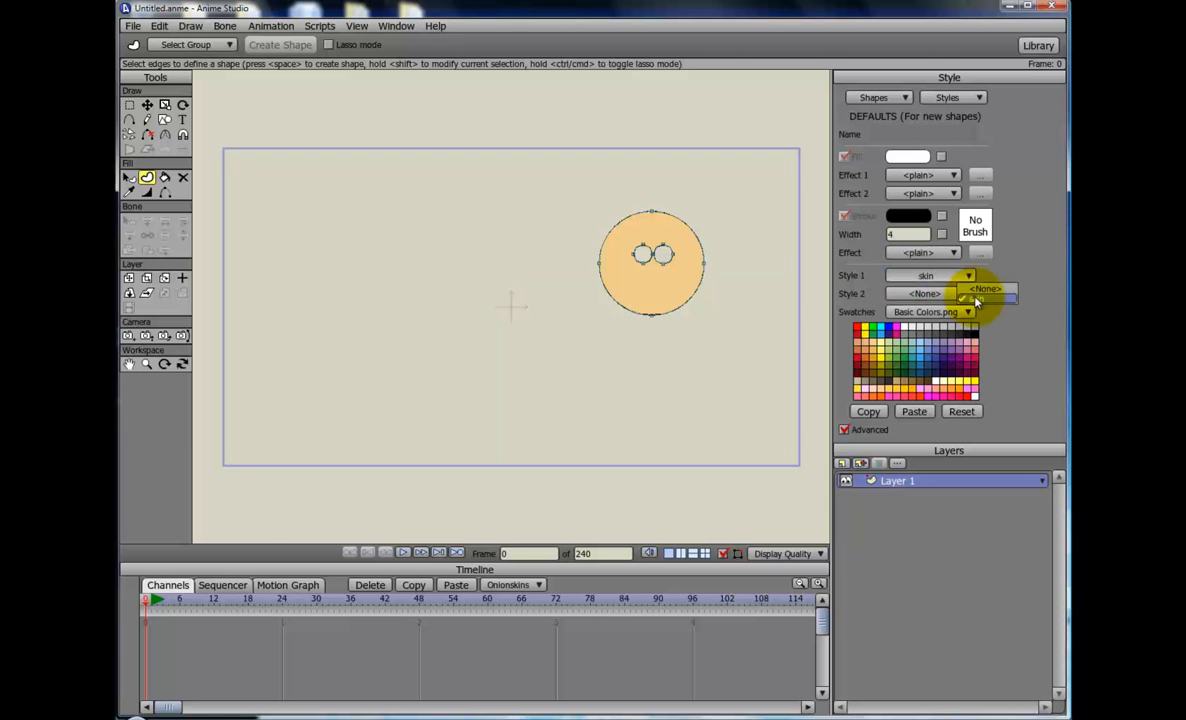
click(971, 298)
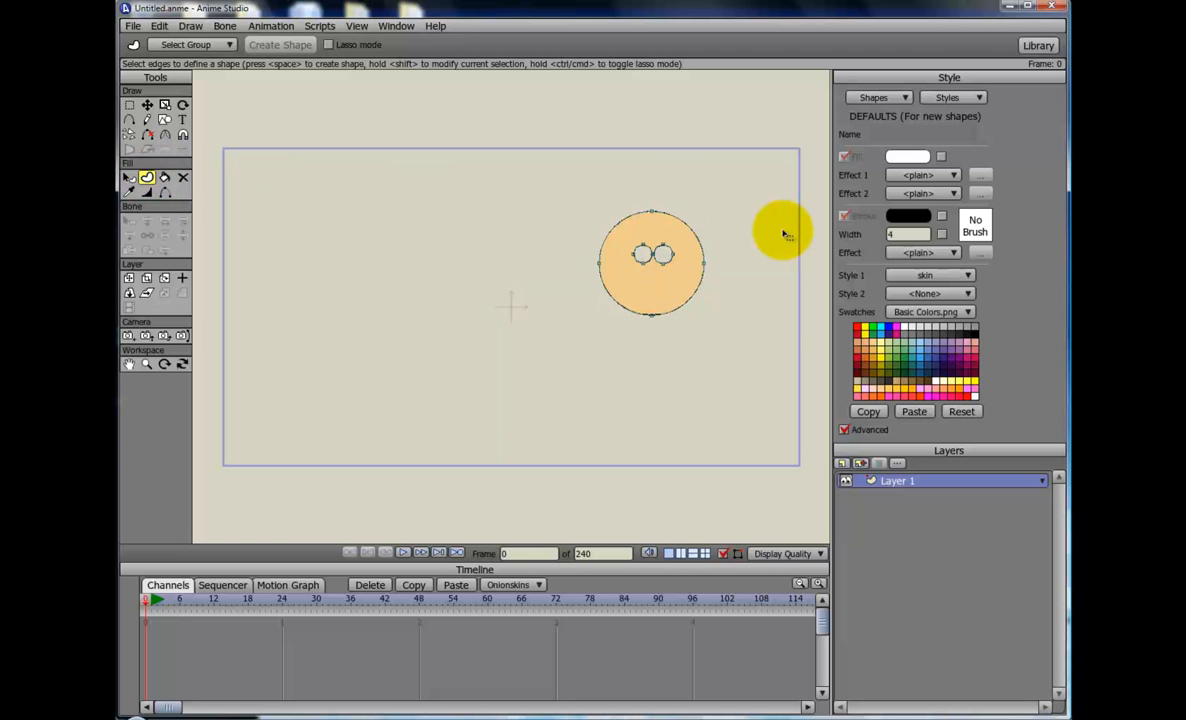
click(980, 97)
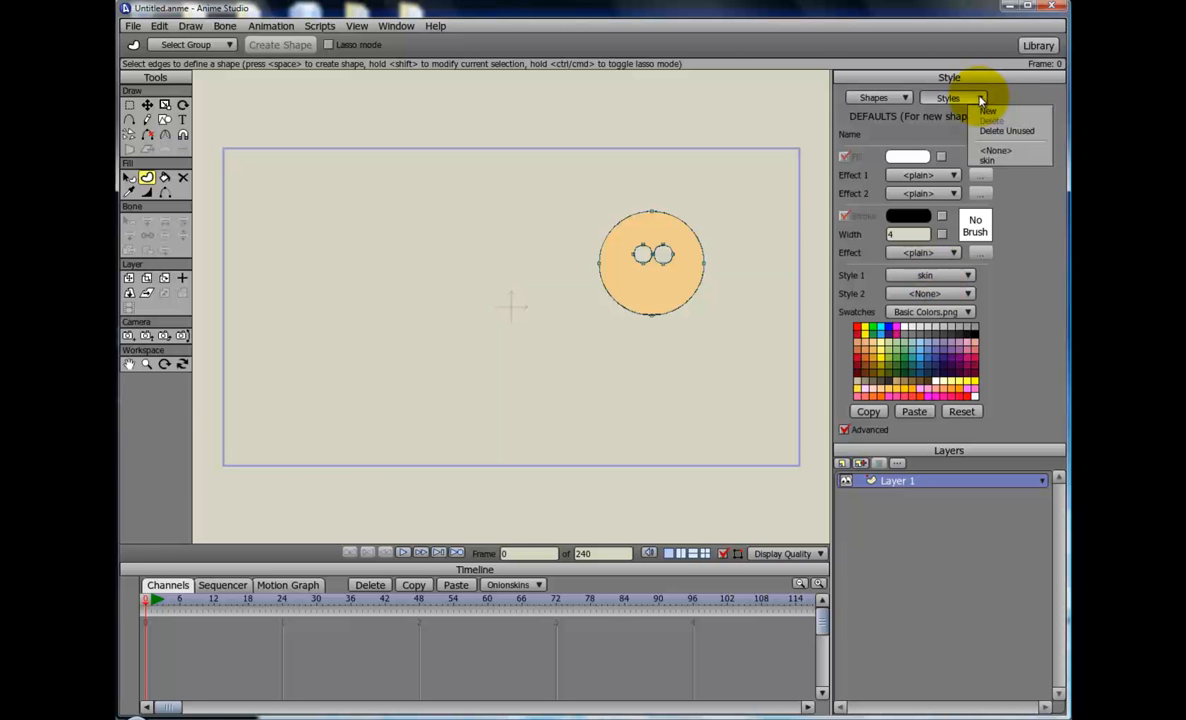
click(999, 162)
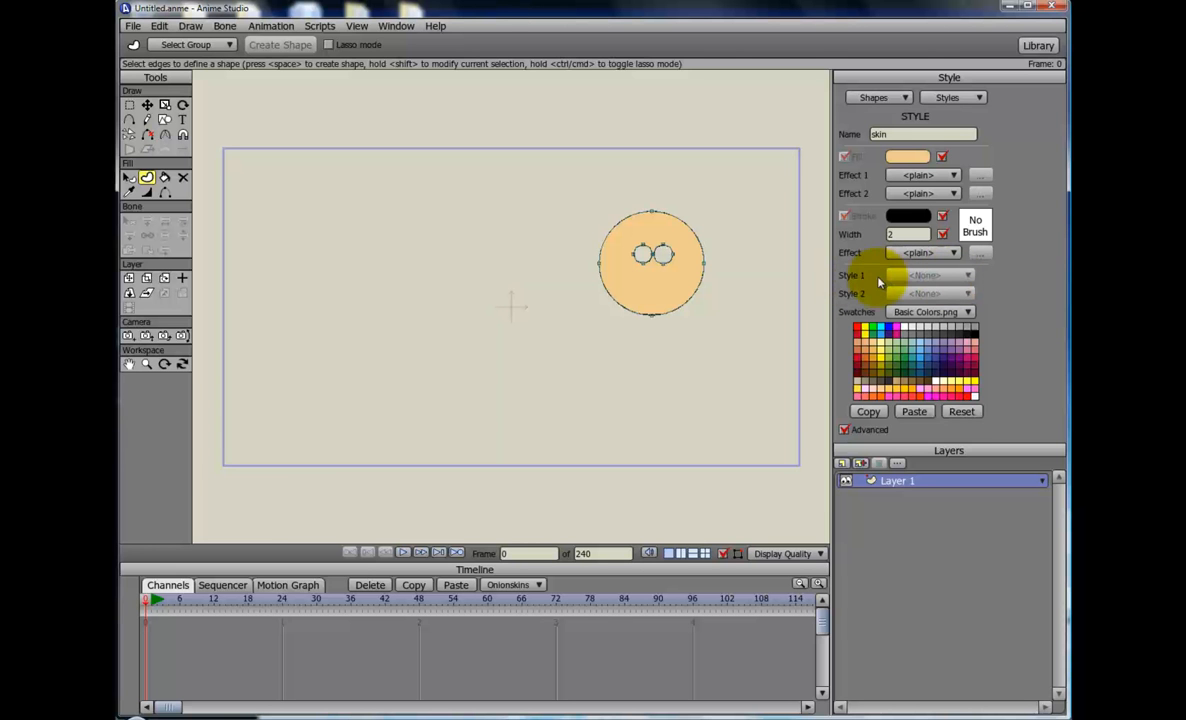
Step: Try a dark brown fill color for the skin style
double_click(880, 133)
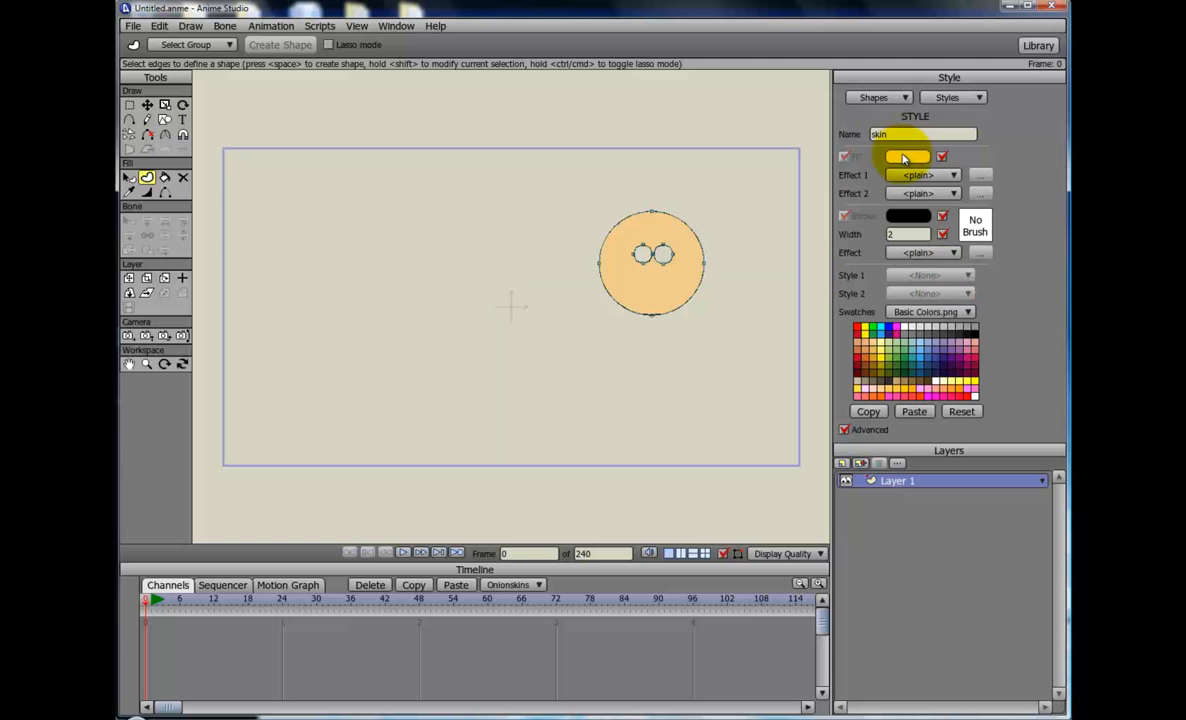
mouse_move(905, 158)
mouse_down()
mouse_move(1019, 251)
mouse_move(952, 289)
mouse_up()
click(1098, 362)
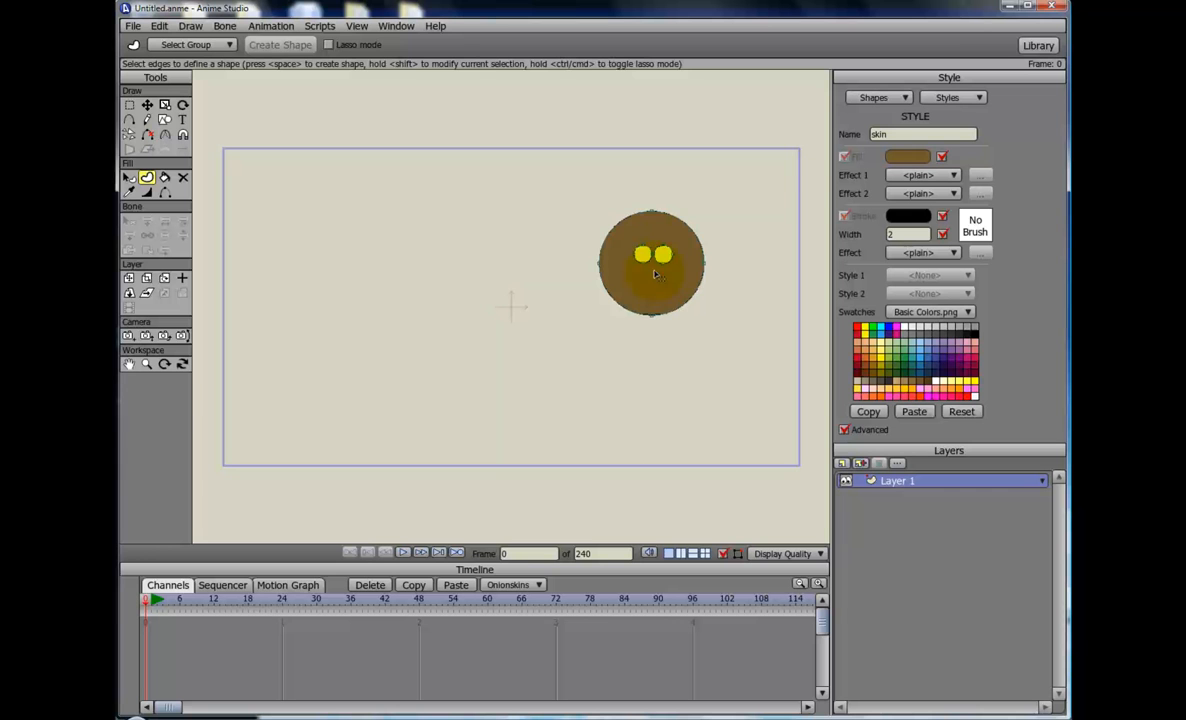
click(768, 177)
Step: Try several Basic Colors.png swatches as the skin style's fill, including orange, and finish on light orange
click(973, 335)
click(937, 352)
click(914, 372)
click(862, 373)
click(857, 343)
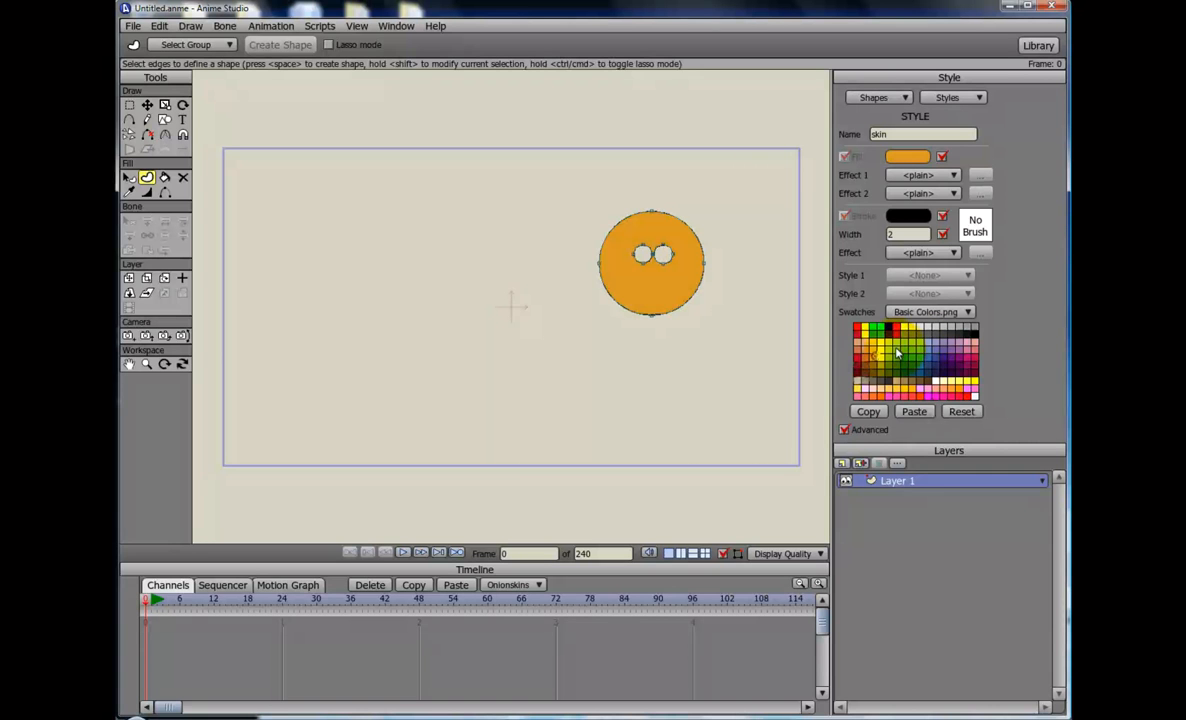
click(876, 349)
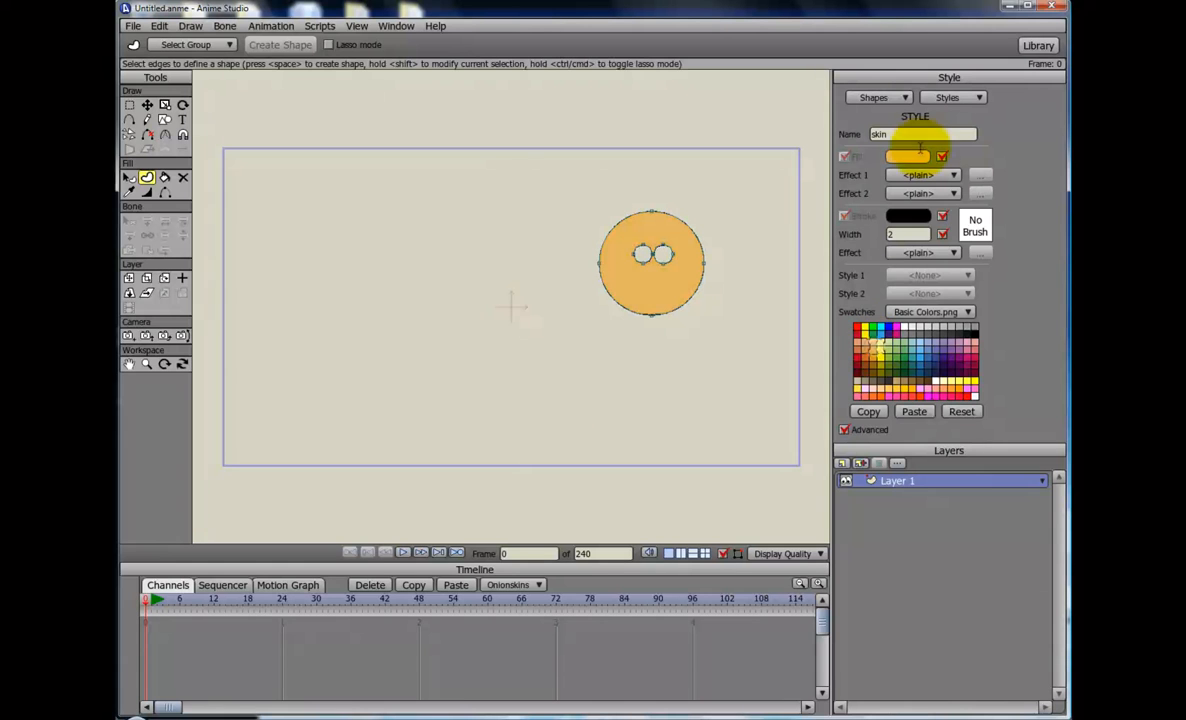
click(876, 345)
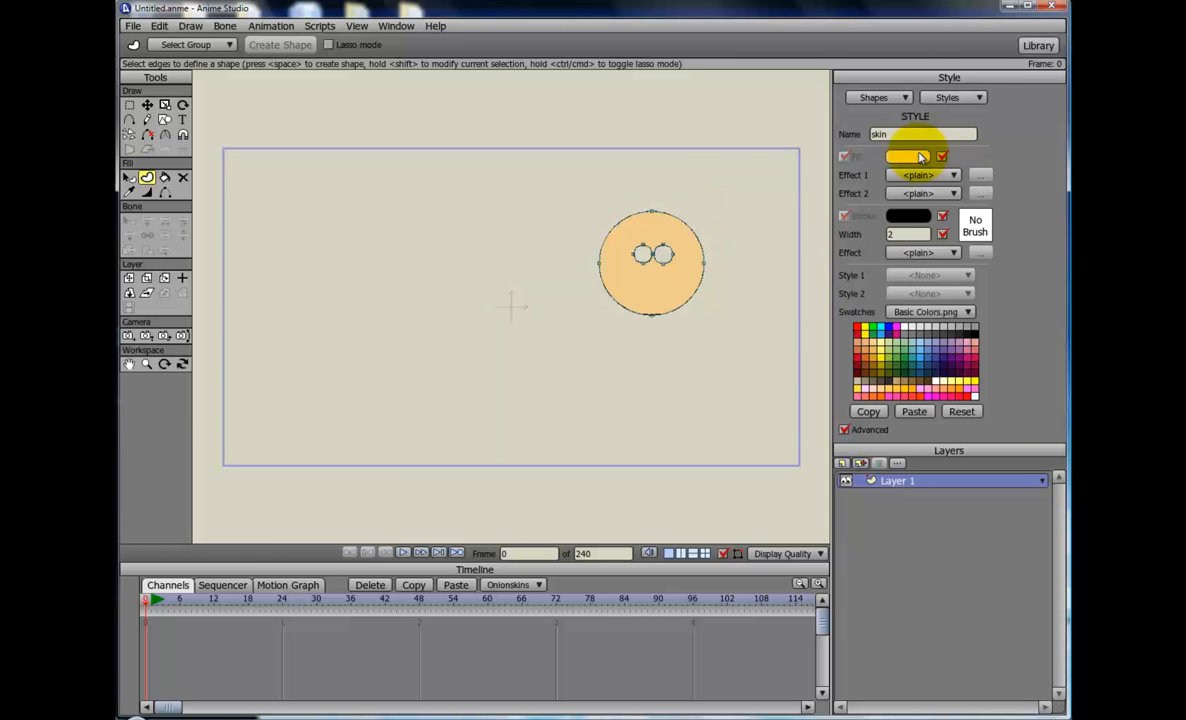
Step: Return from the skin style to the defaults for new shapes and review the Style 1 choices
click(974, 97)
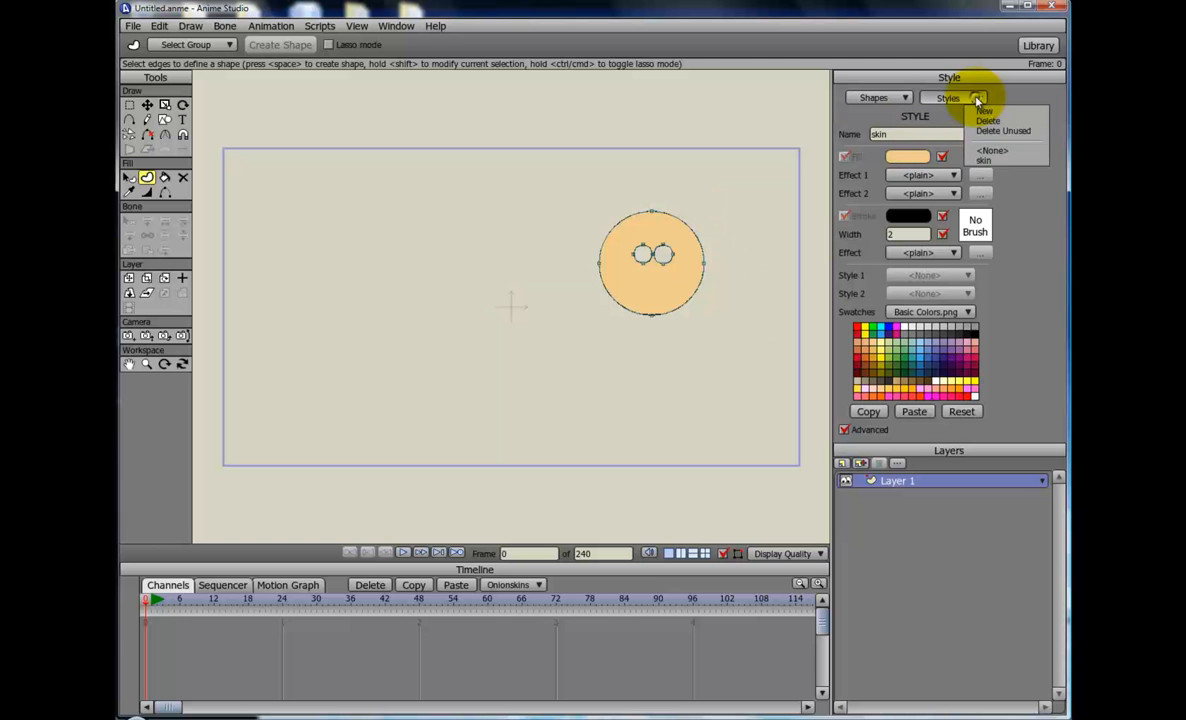
click(985, 152)
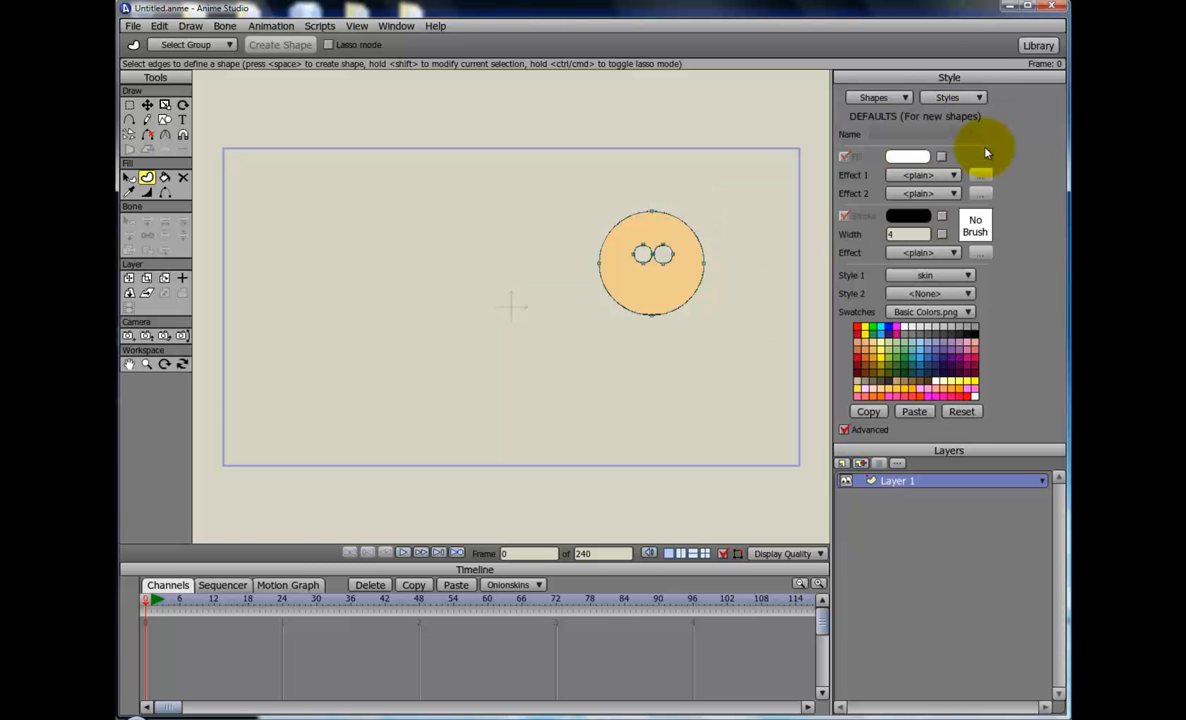
click(968, 277)
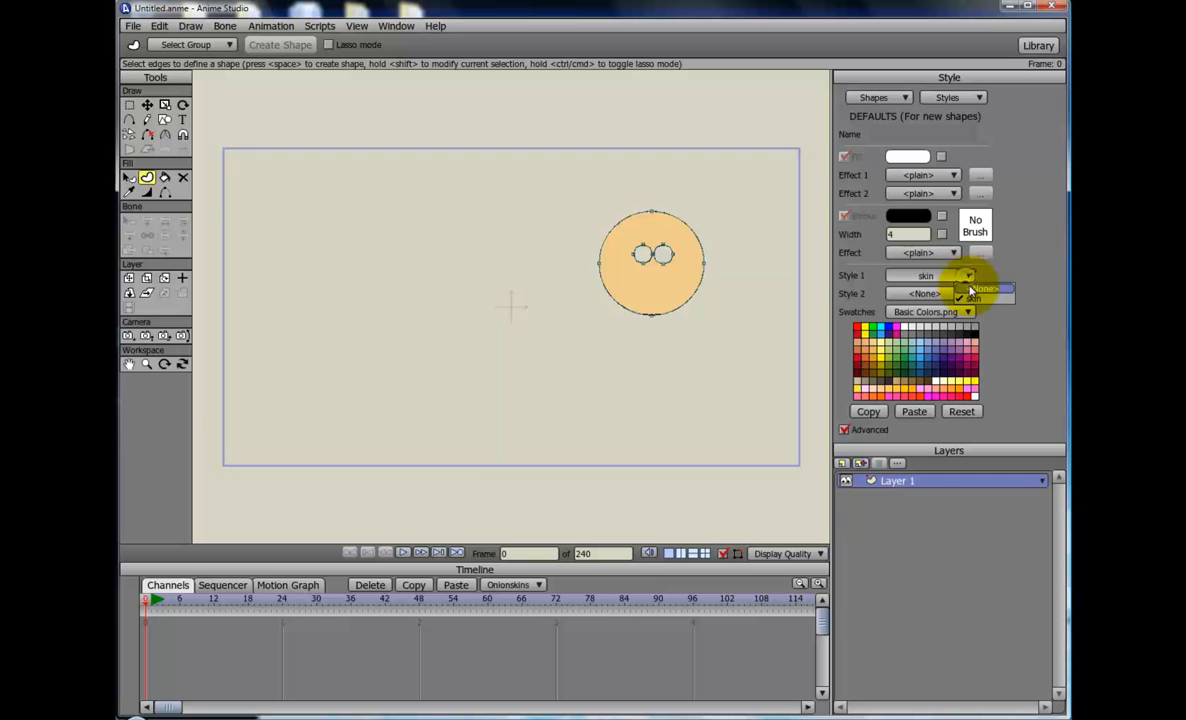
click(1000, 278)
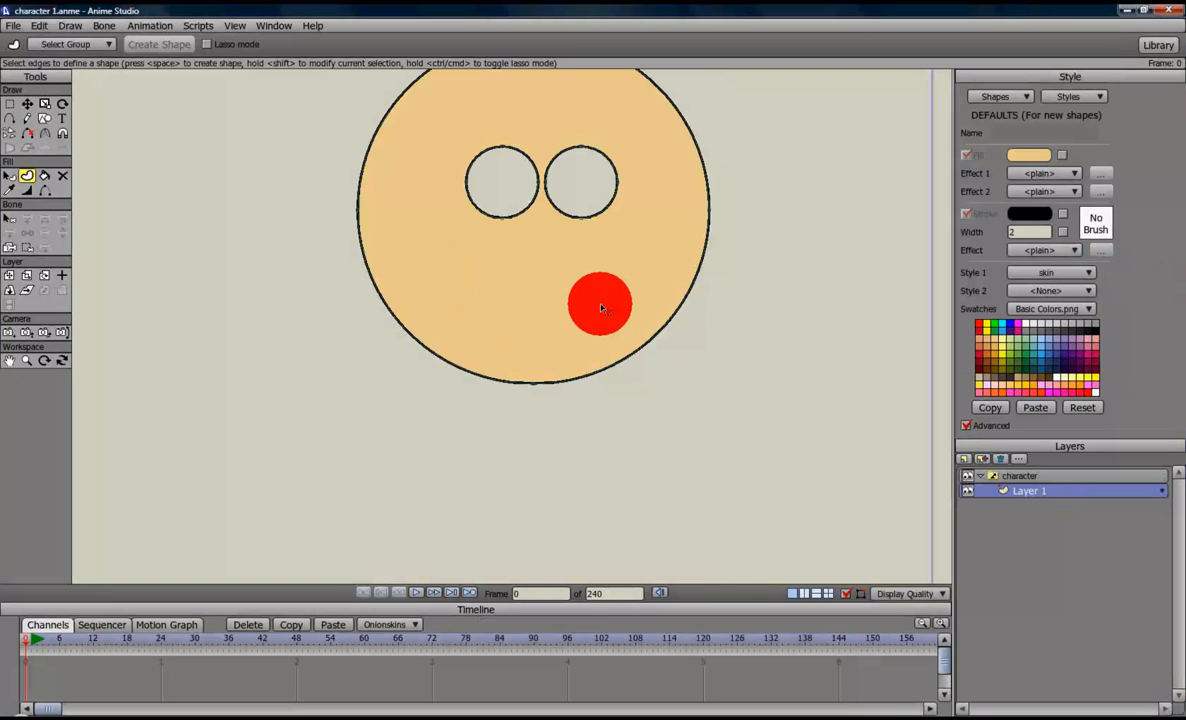
Step: Add a vector layer inside the character layer and place the head's Layer 1 above it
drag(575, 366, 577, 410)
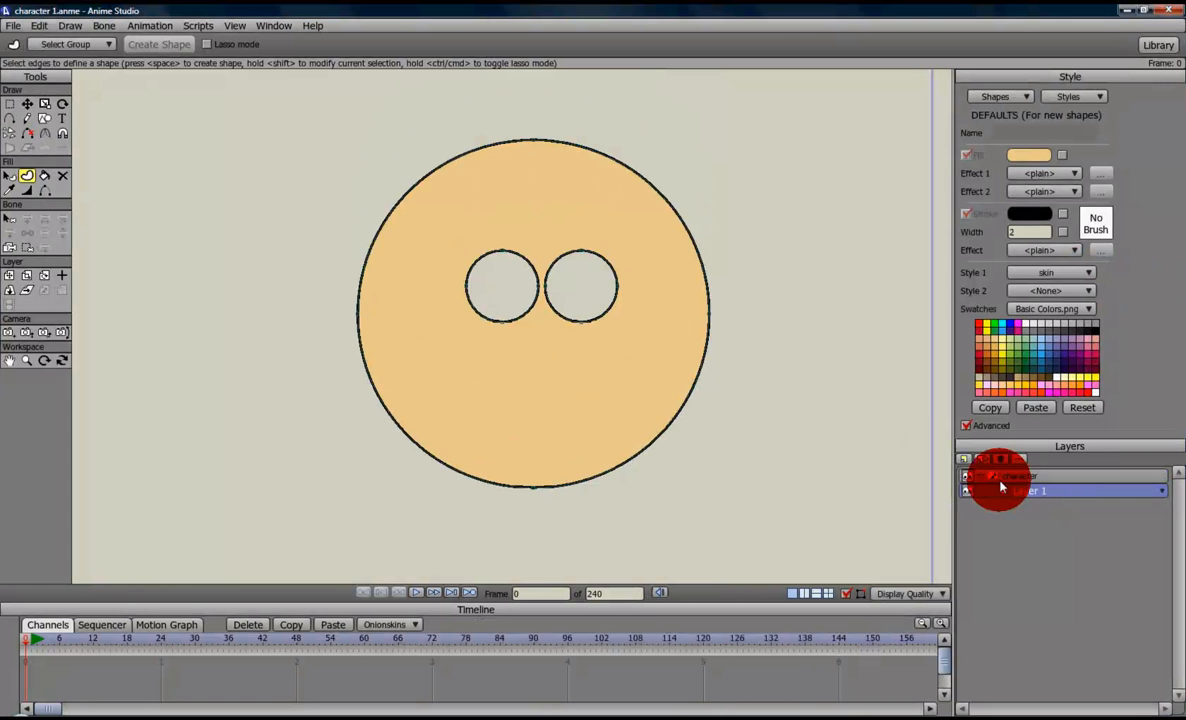
click(963, 458)
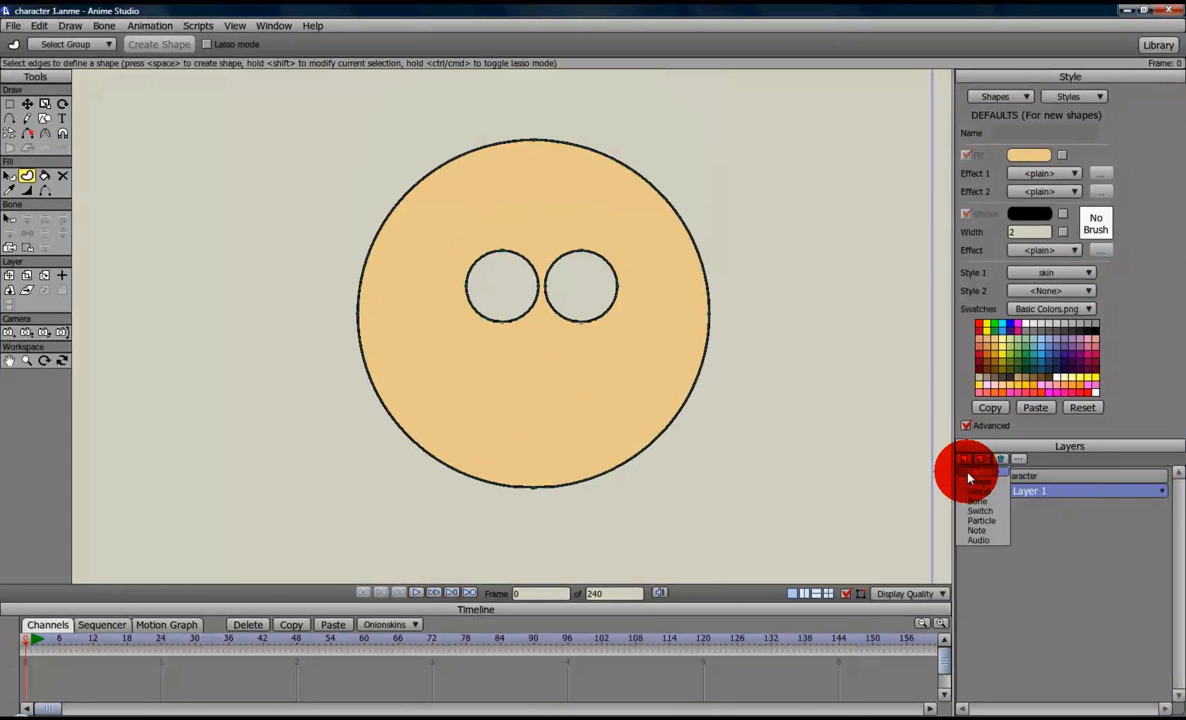
click(968, 476)
click(1032, 506)
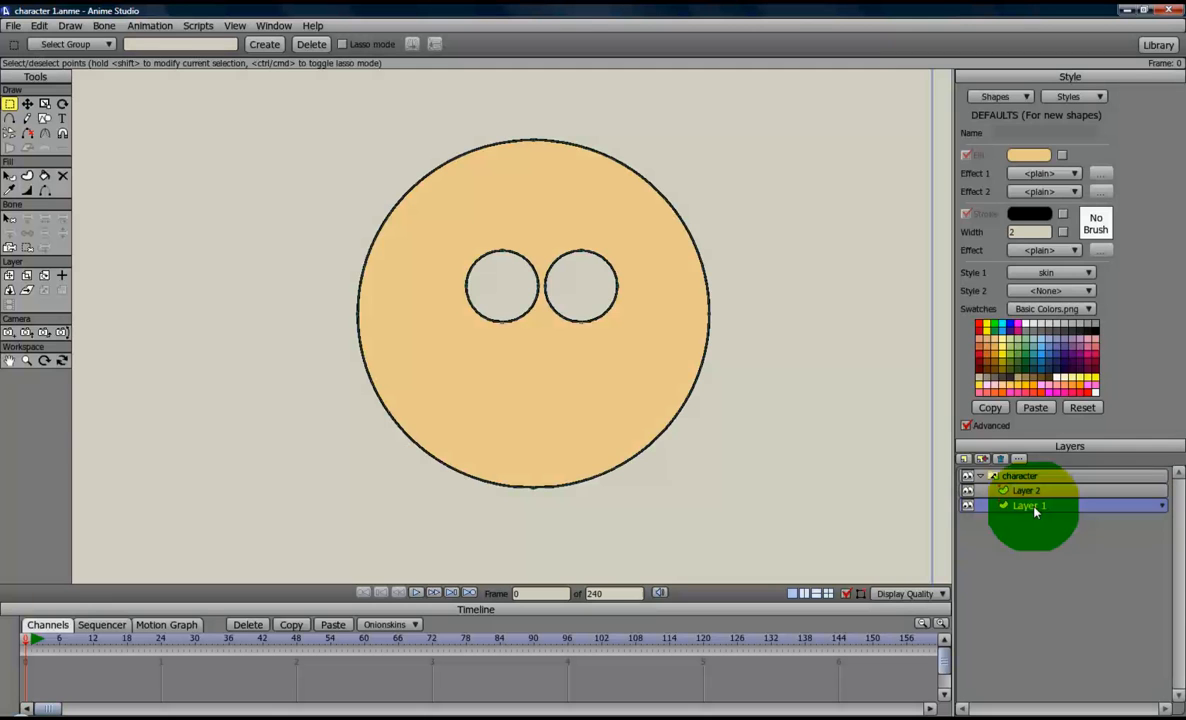
drag(1034, 494, 1035, 494)
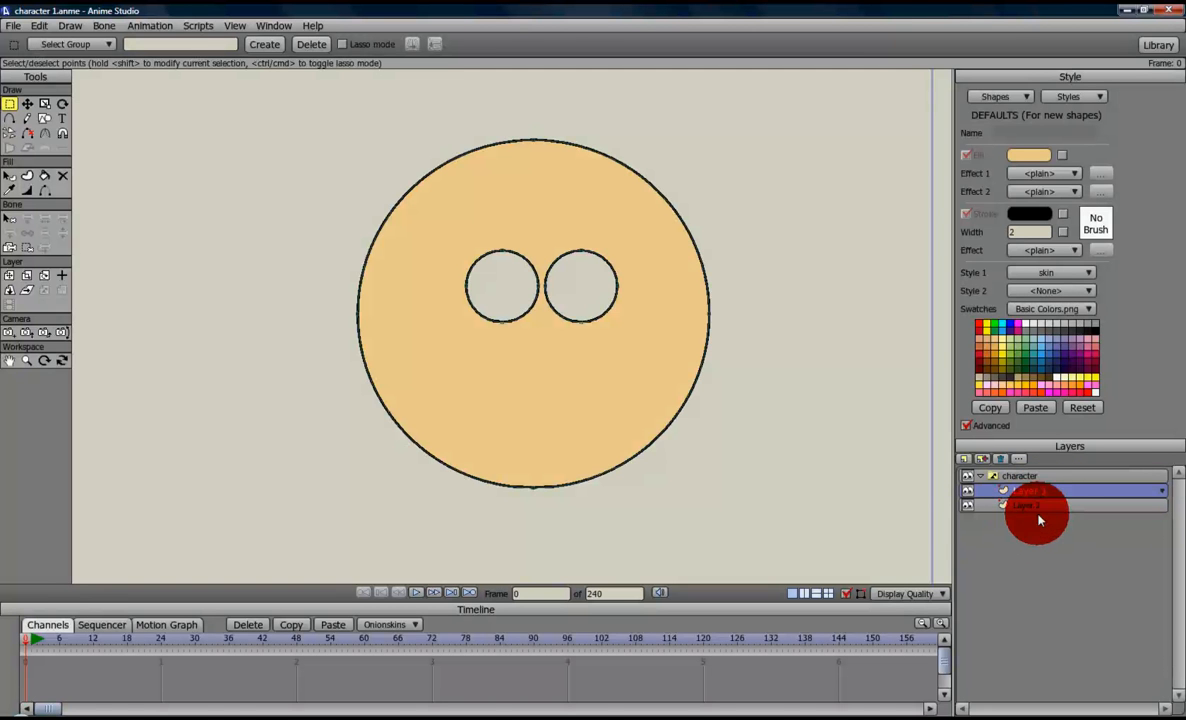
Step: Rename the head's layer as face
double_click(1032, 493)
text(face)
key(Return)
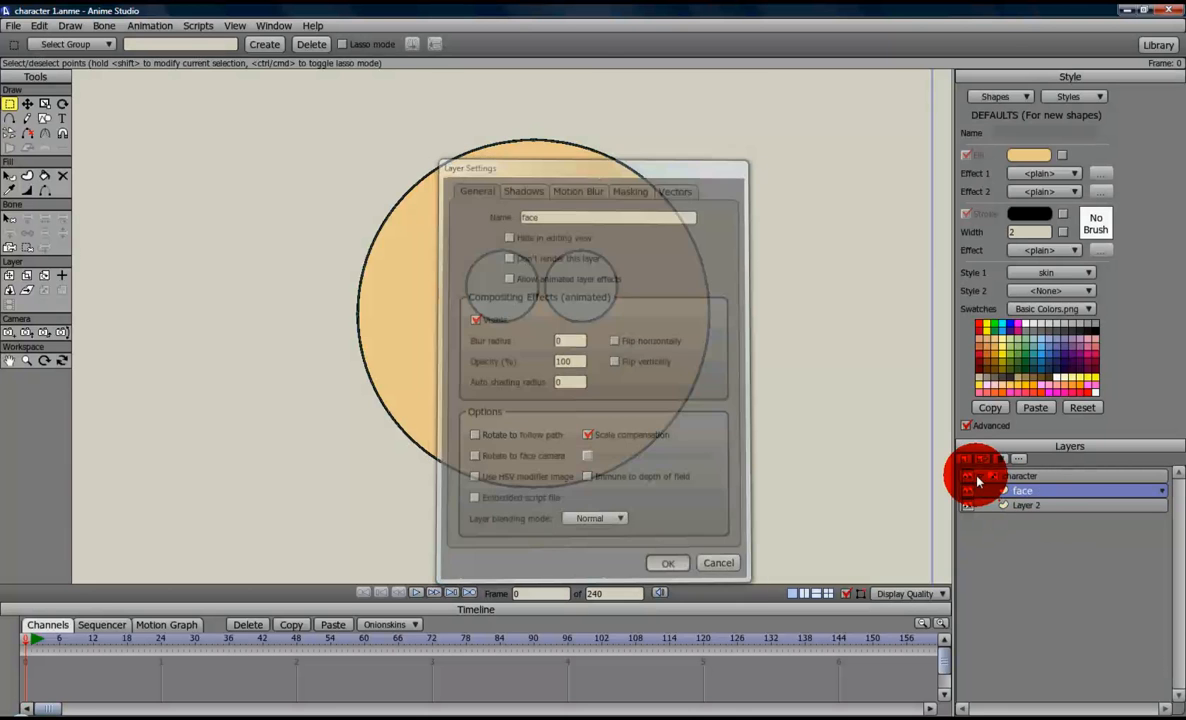
Step: Rename Layer 2 as whites of eyes
click(1050, 507)
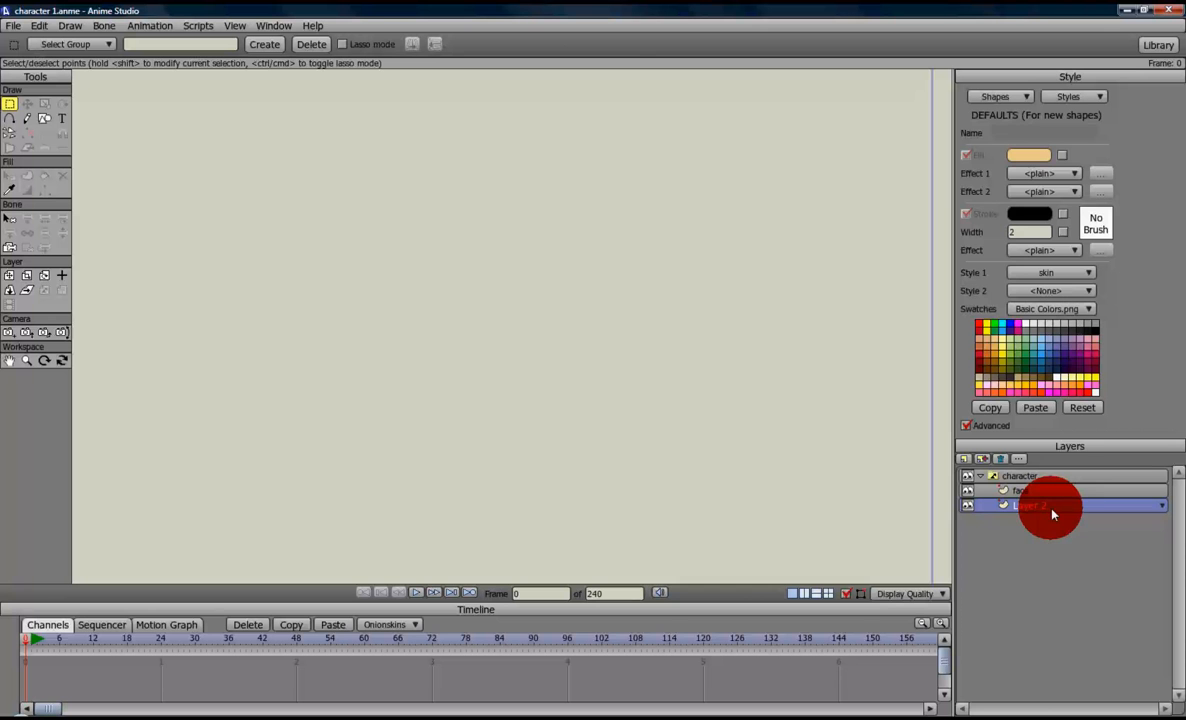
double_click(1050, 508)
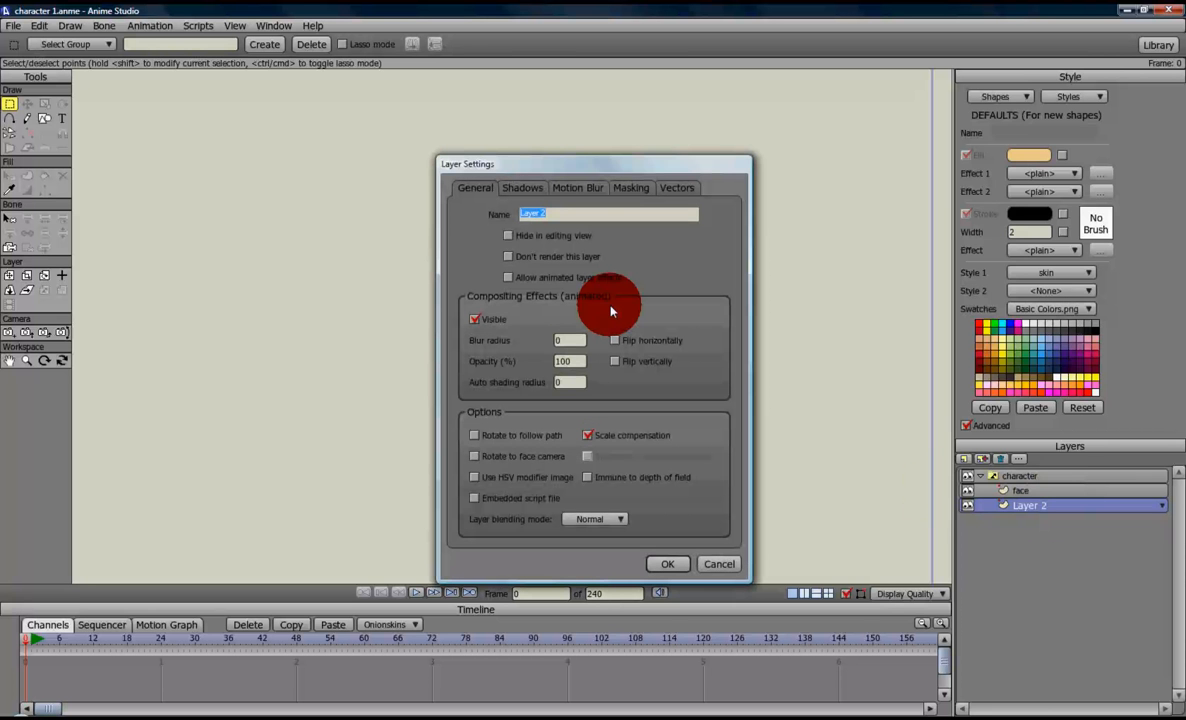
text(whites of eyes)
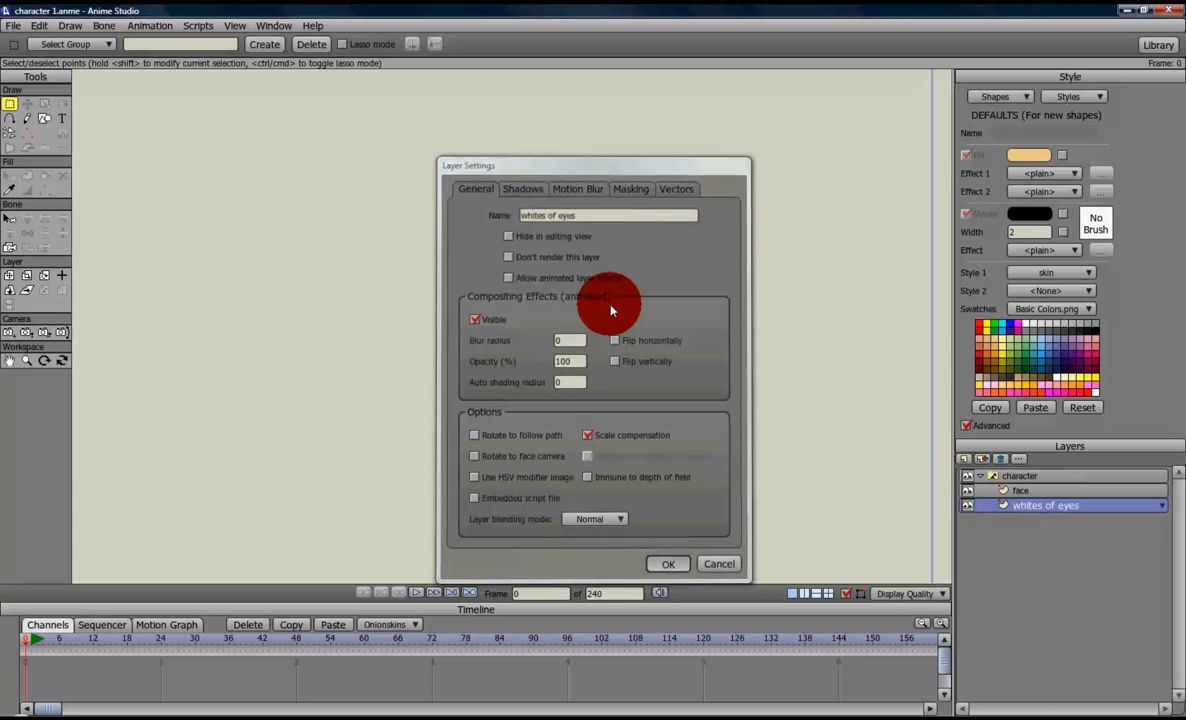
key(Return)
Step: Add a bone layer inside the character layer and move the face and whites of eyes layers into it
click(1032, 493)
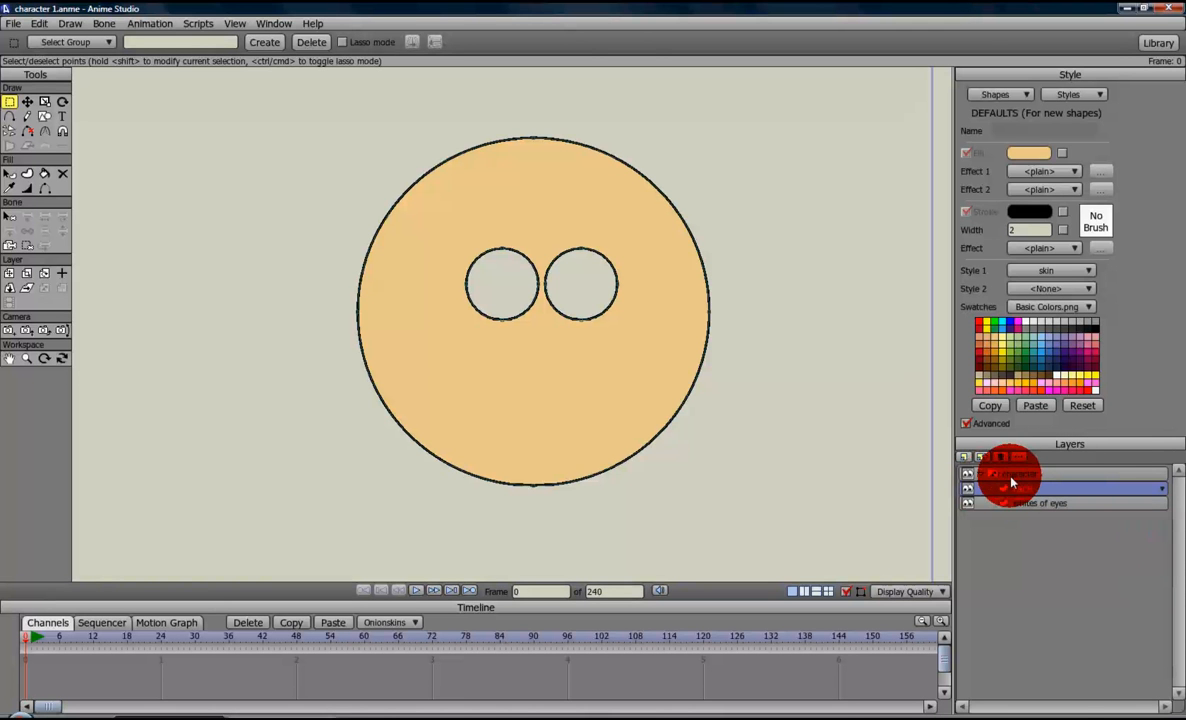
click(964, 456)
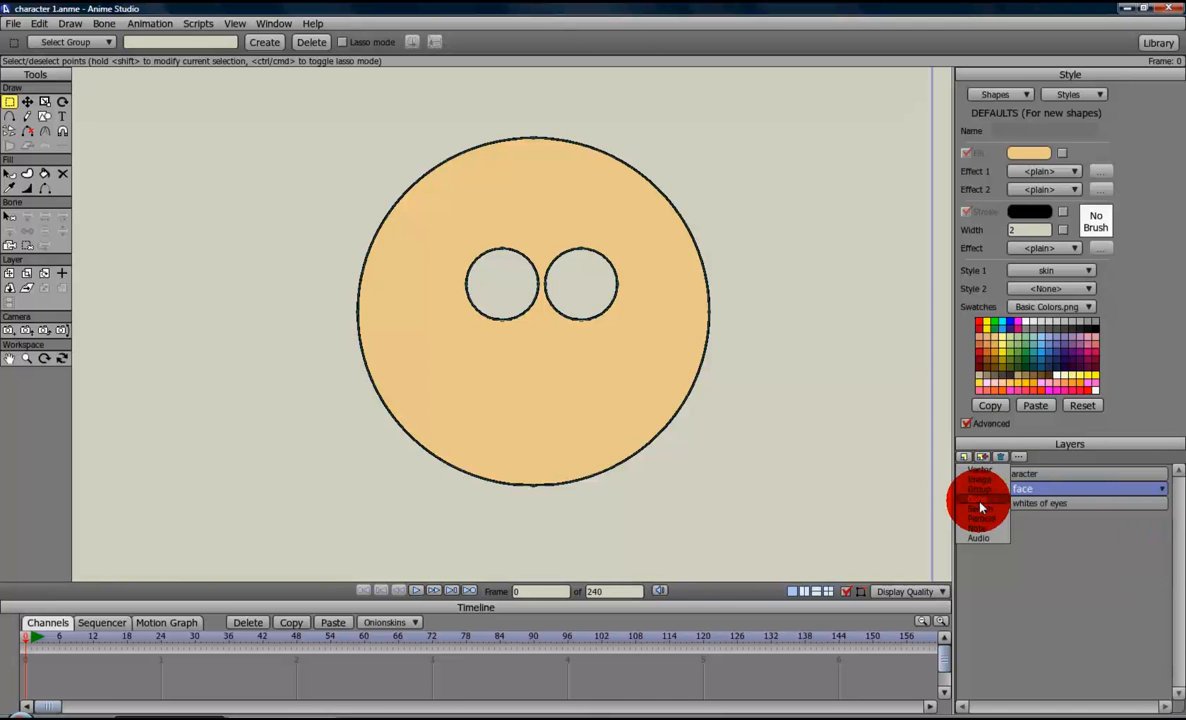
click(978, 499)
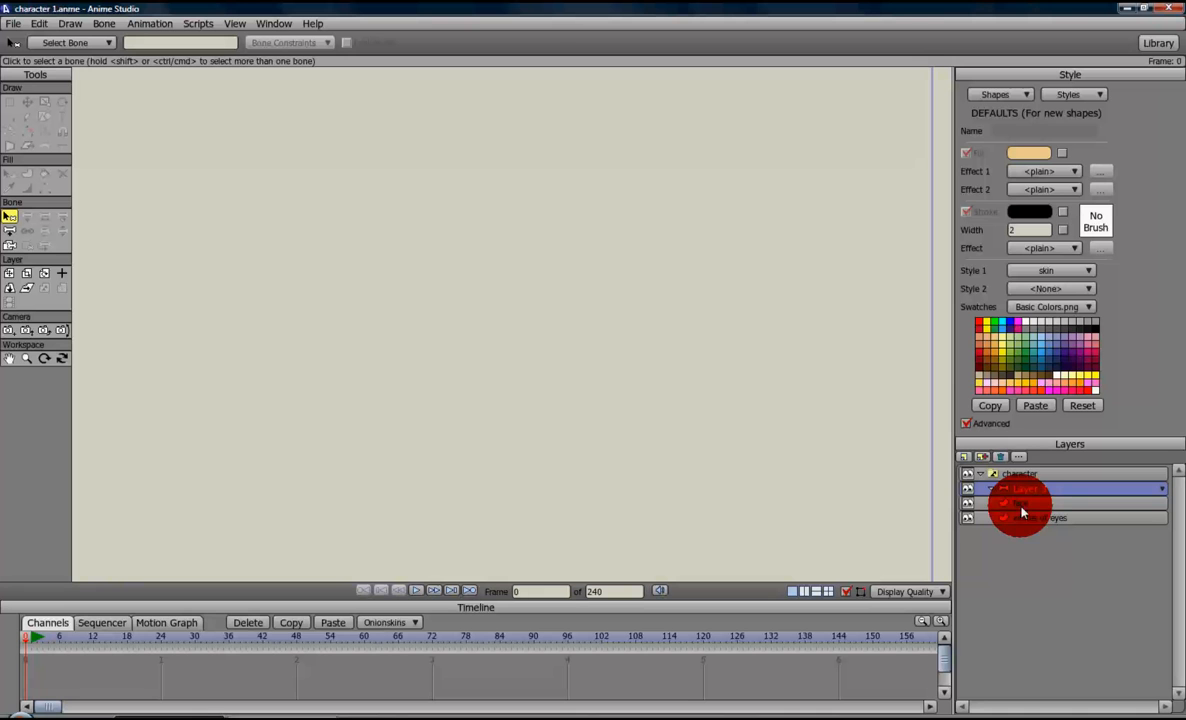
drag(1018, 489, 1046, 524)
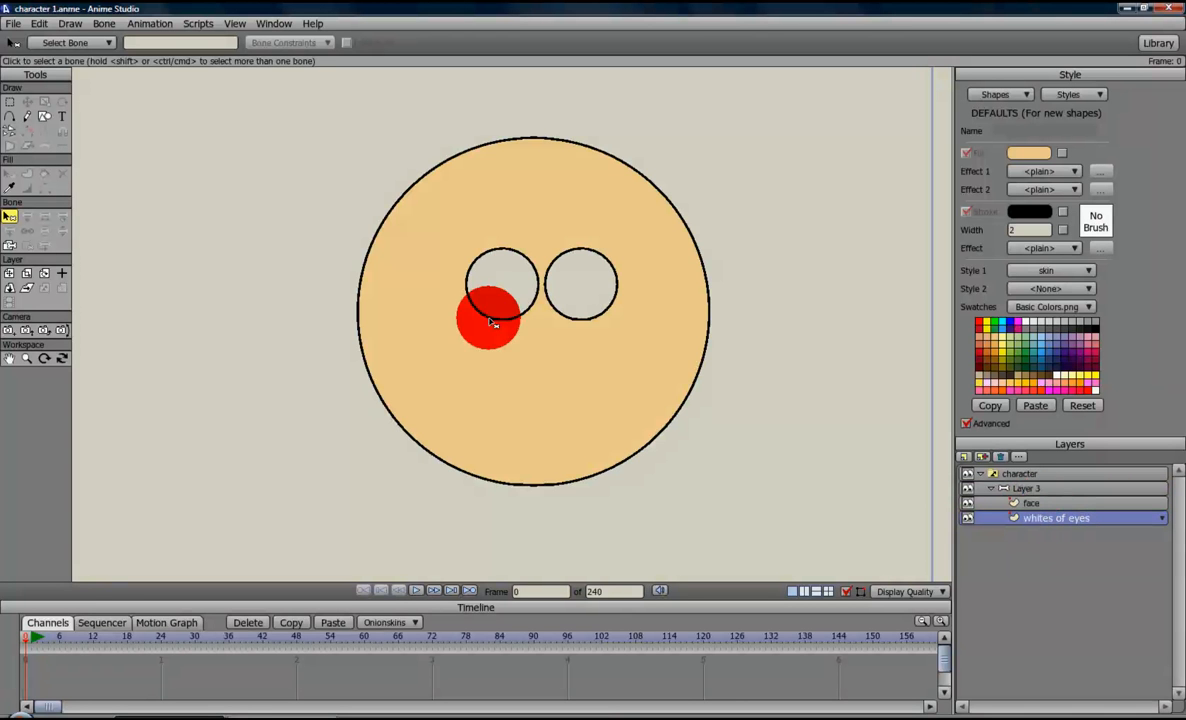
Step: Enable auto-fill without auto-stroke, choose a white fill, and try a rectangle behind both eyes in the whites of eyes layer
click(44, 117)
click(152, 41)
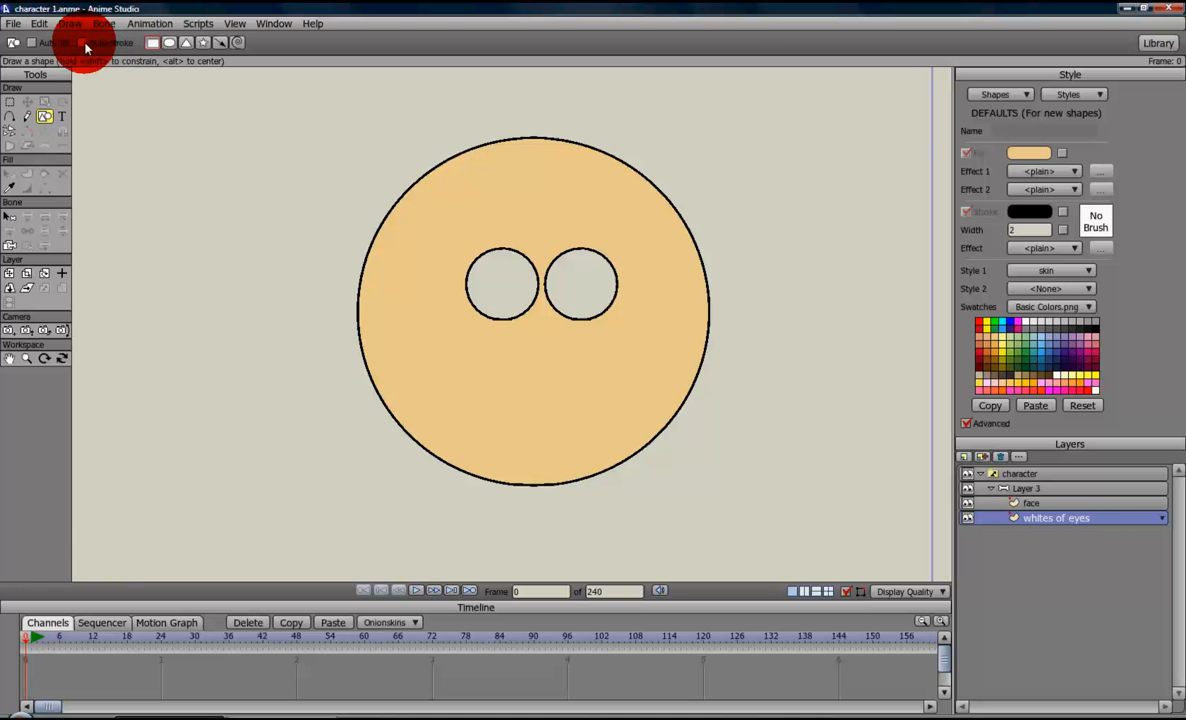
click(33, 43)
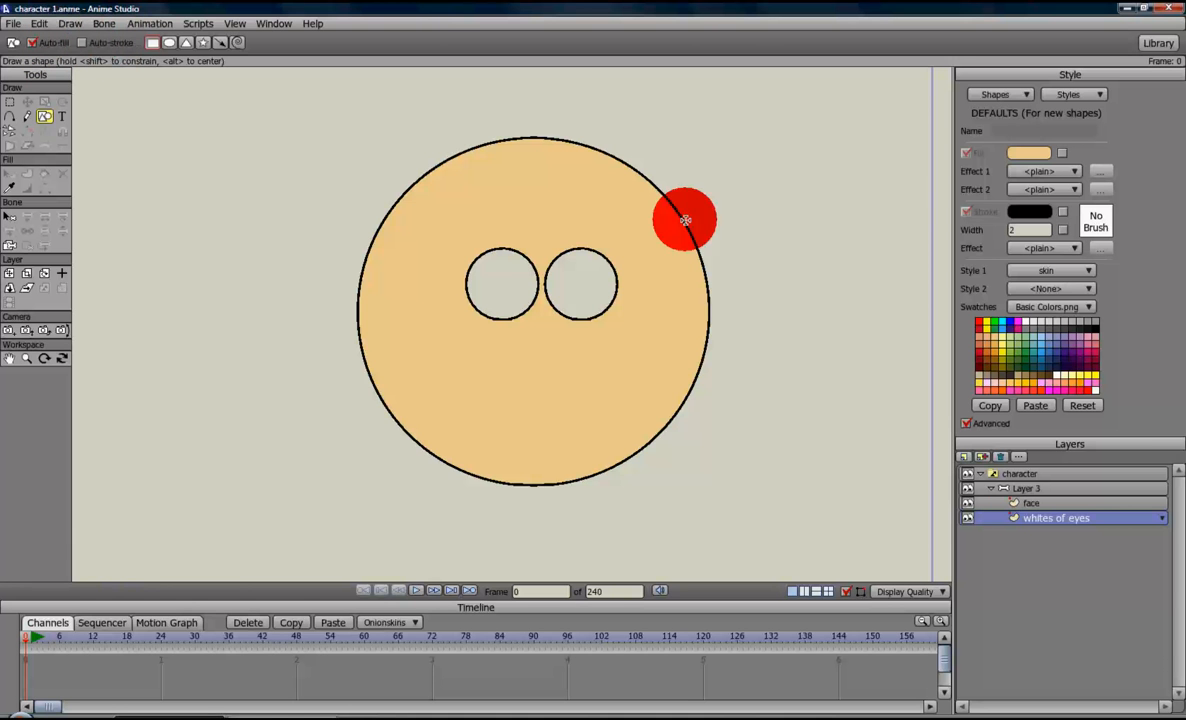
click(1024, 321)
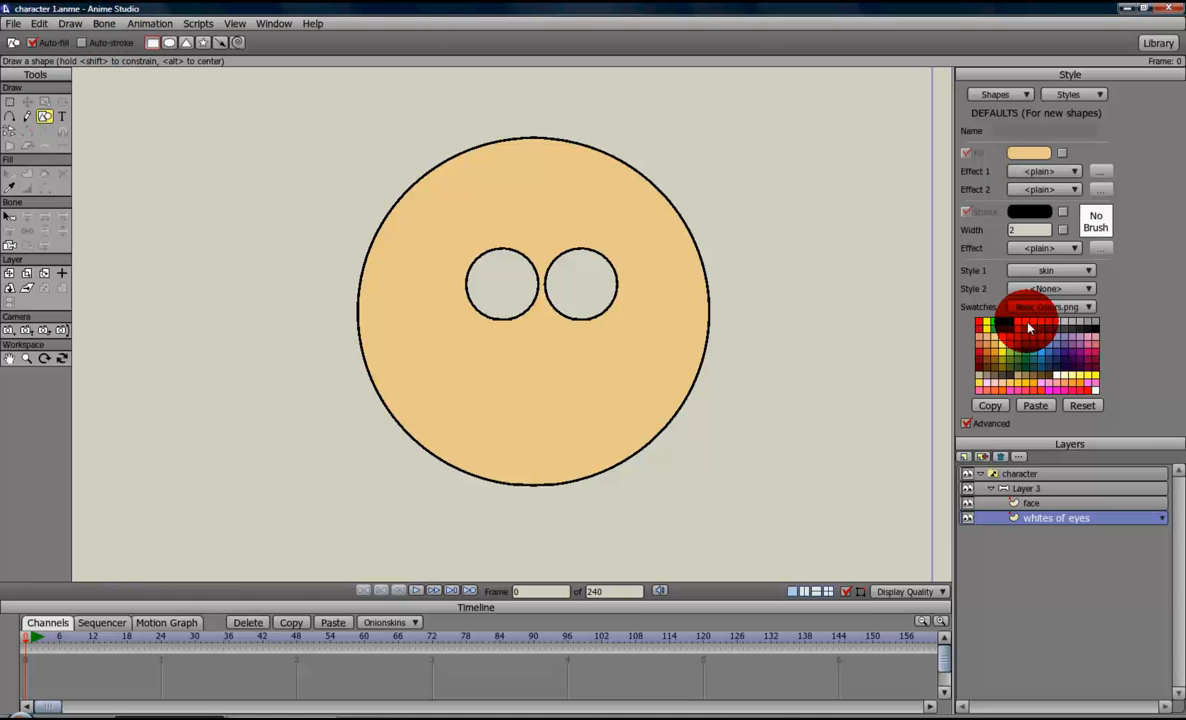
drag(438, 232, 641, 344)
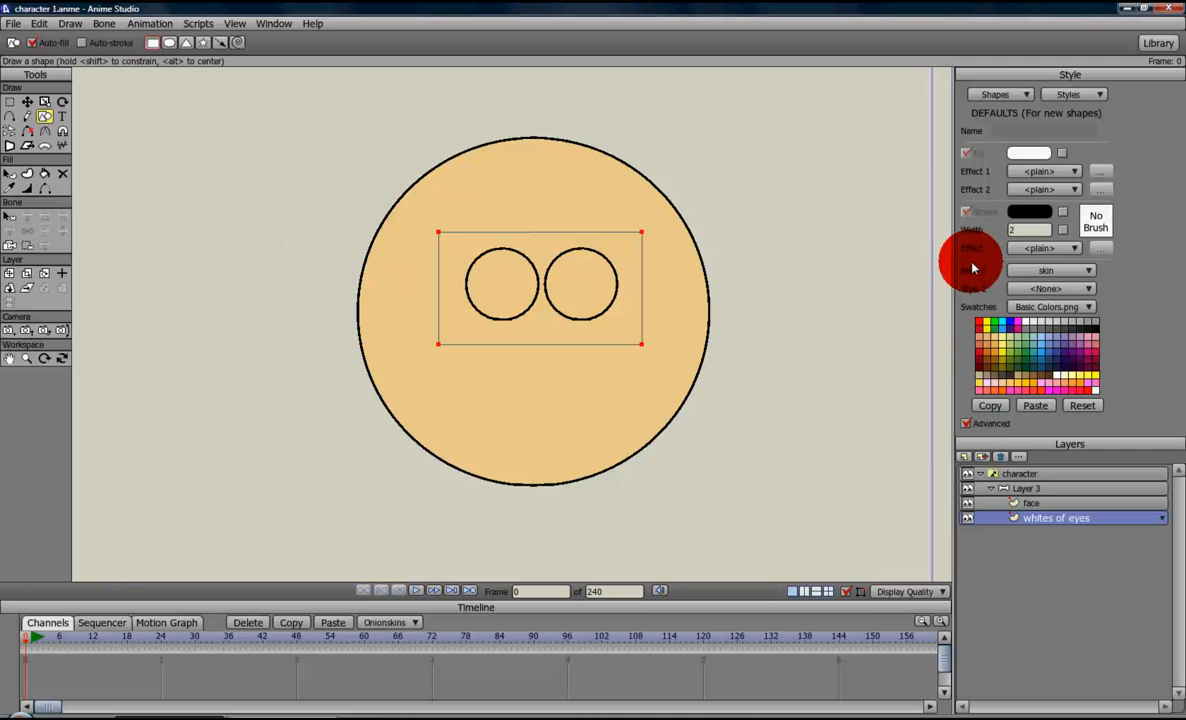
Step: Set Style 1 to None and redraw the rectangle behind both eyes with the plain white fill
click(1089, 271)
click(1110, 288)
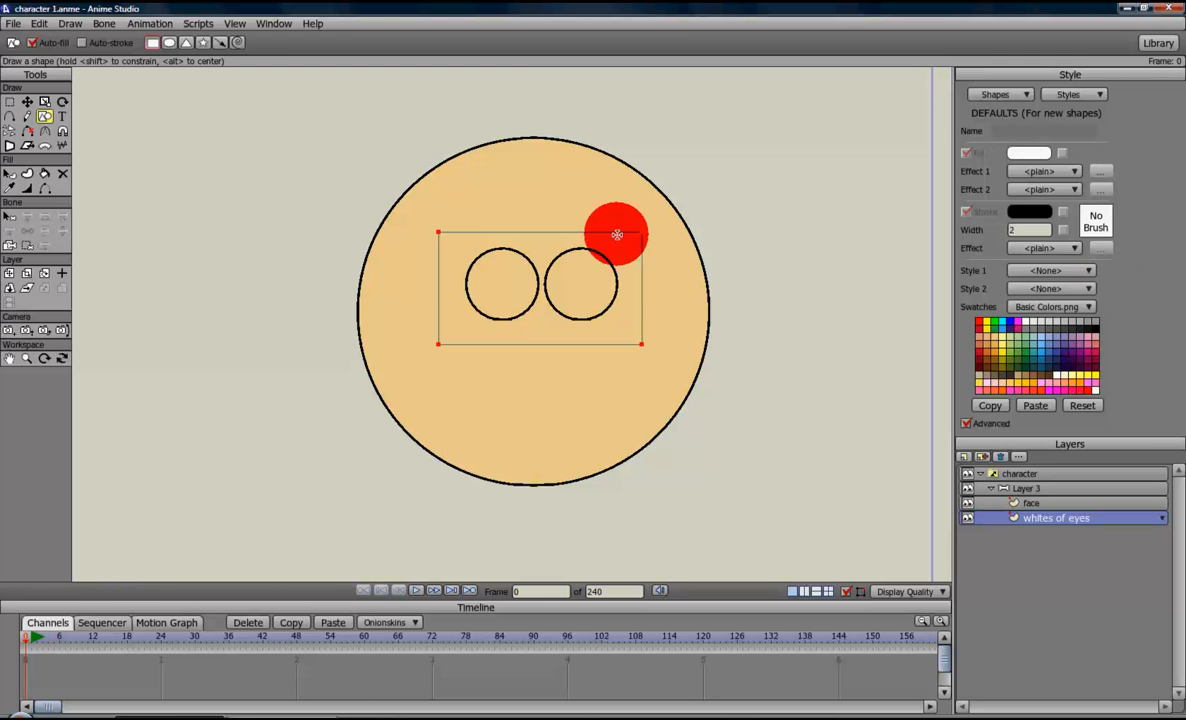
click(433, 221)
drag(433, 221, 646, 338)
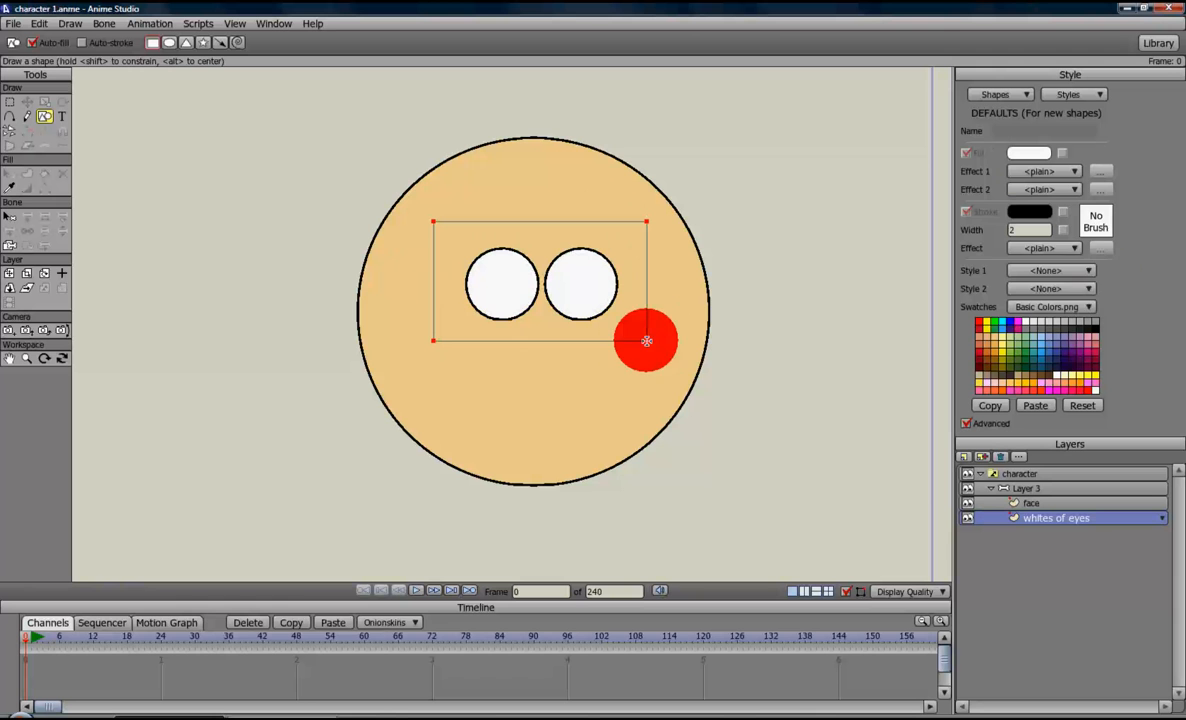
click(1087, 275)
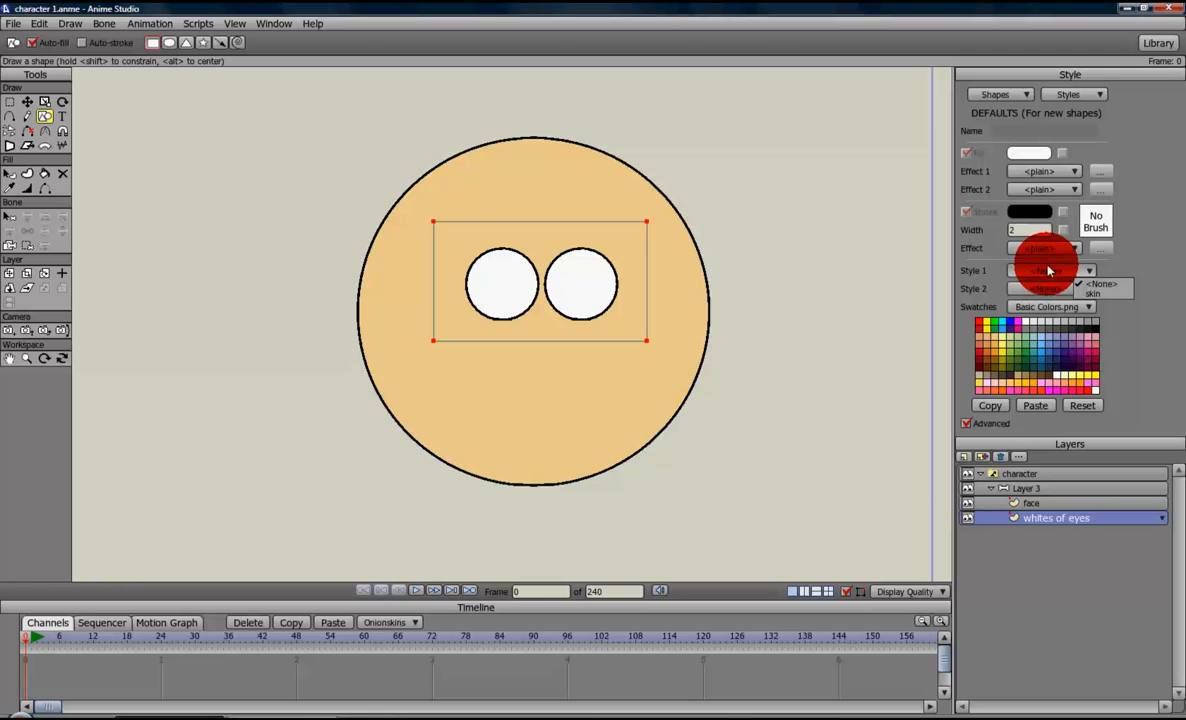
click(1085, 280)
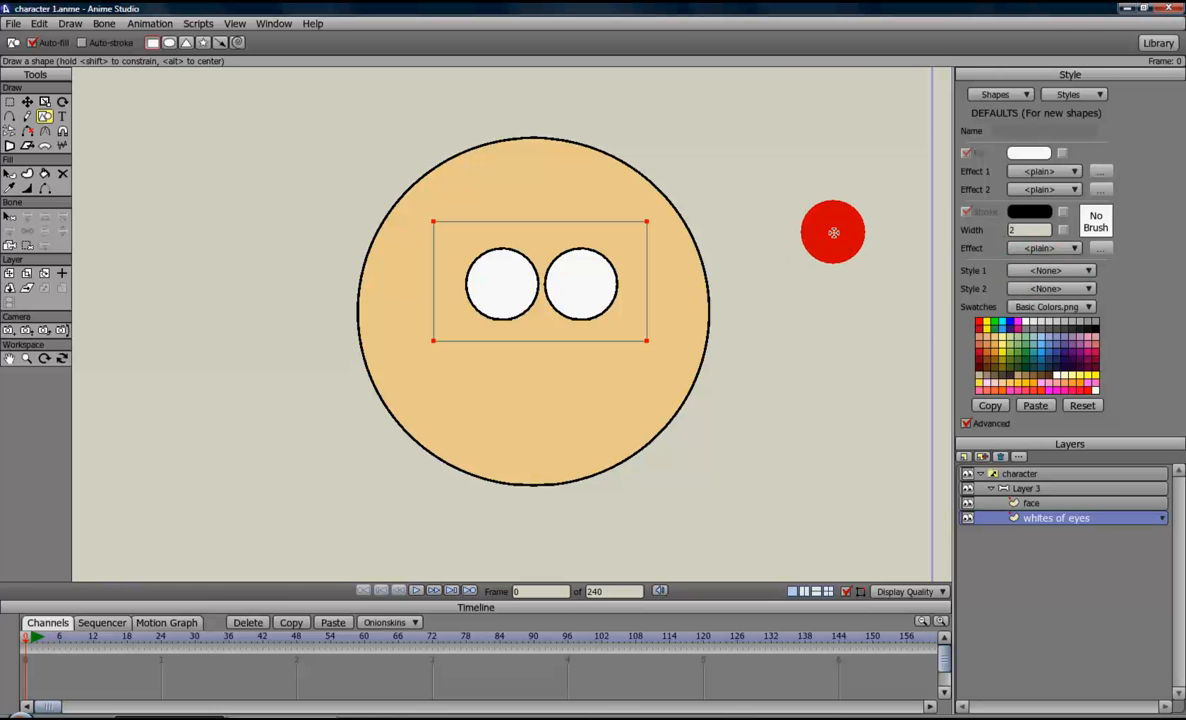
Step: Add a switch layer above the whites of eyes layer and rename it as eyelids
click(964, 458)
click(977, 499)
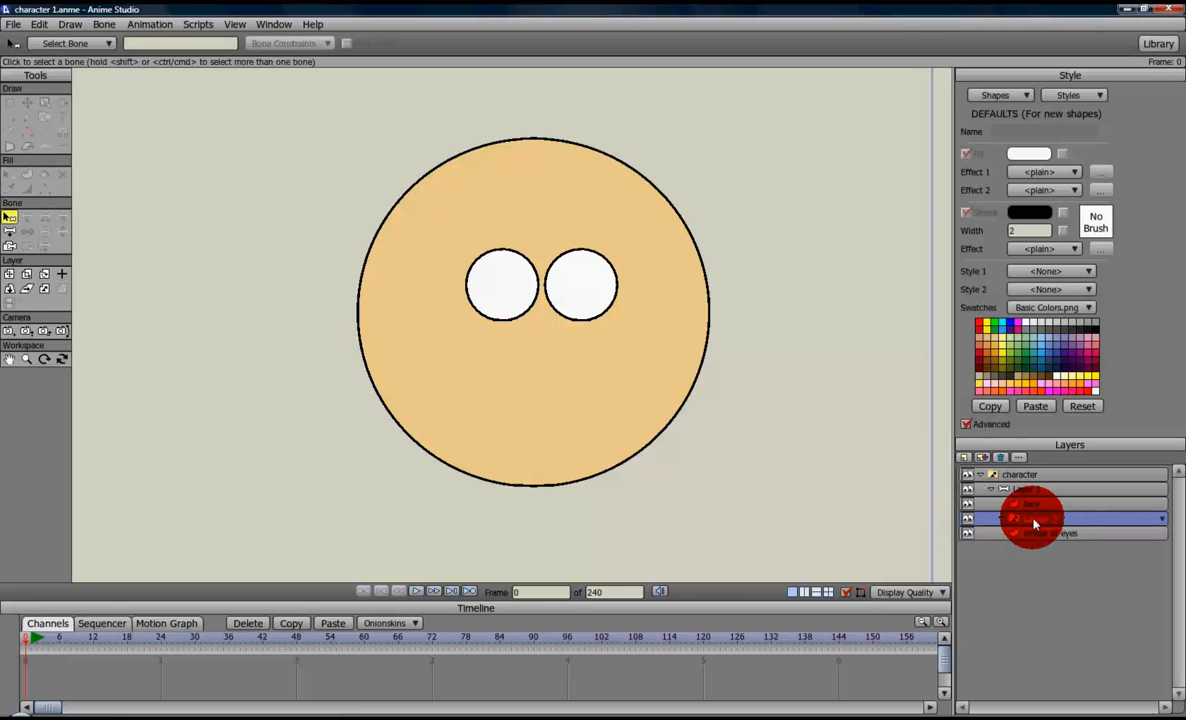
double_click(1035, 521)
text(eyelids)
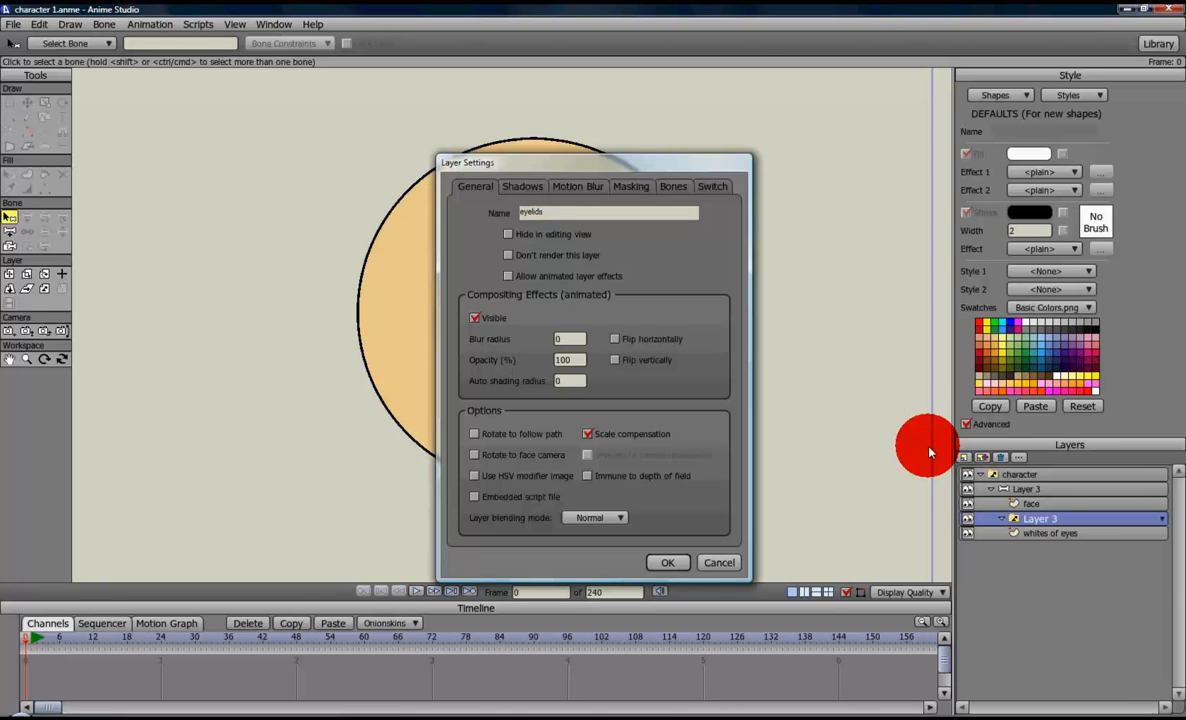
key(Return)
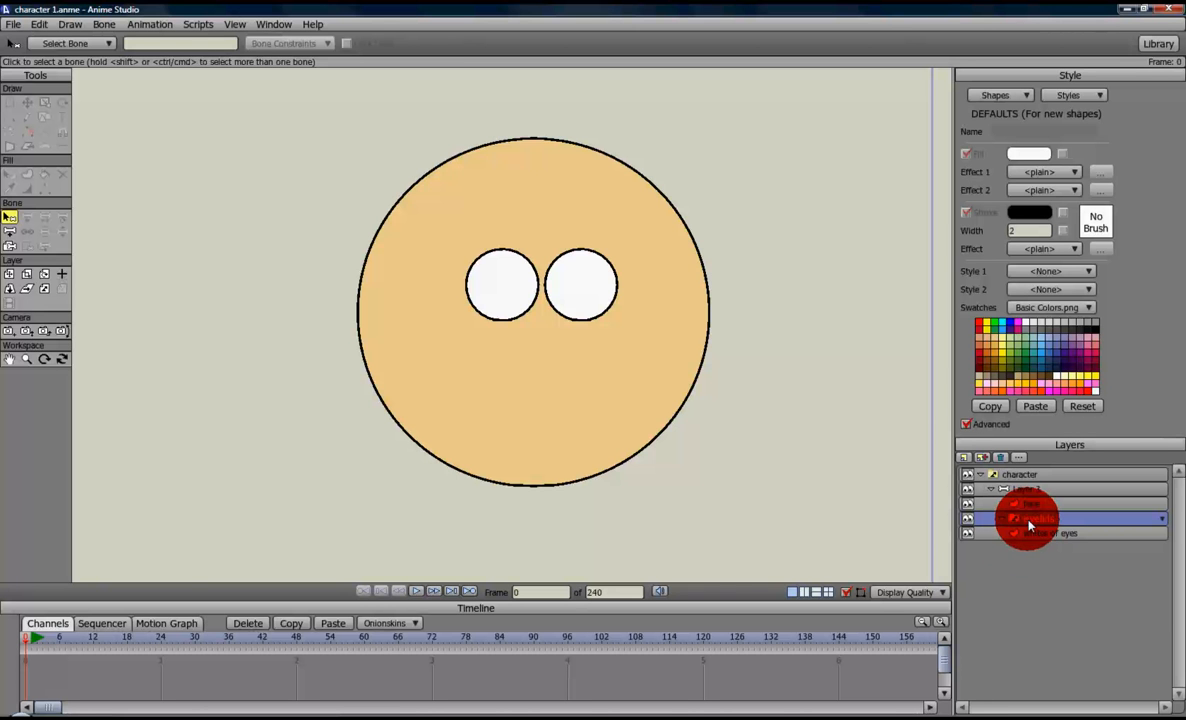
Step: Add a vector layer, place it inside the eyelids switch layer and rename it as closed
click(1045, 533)
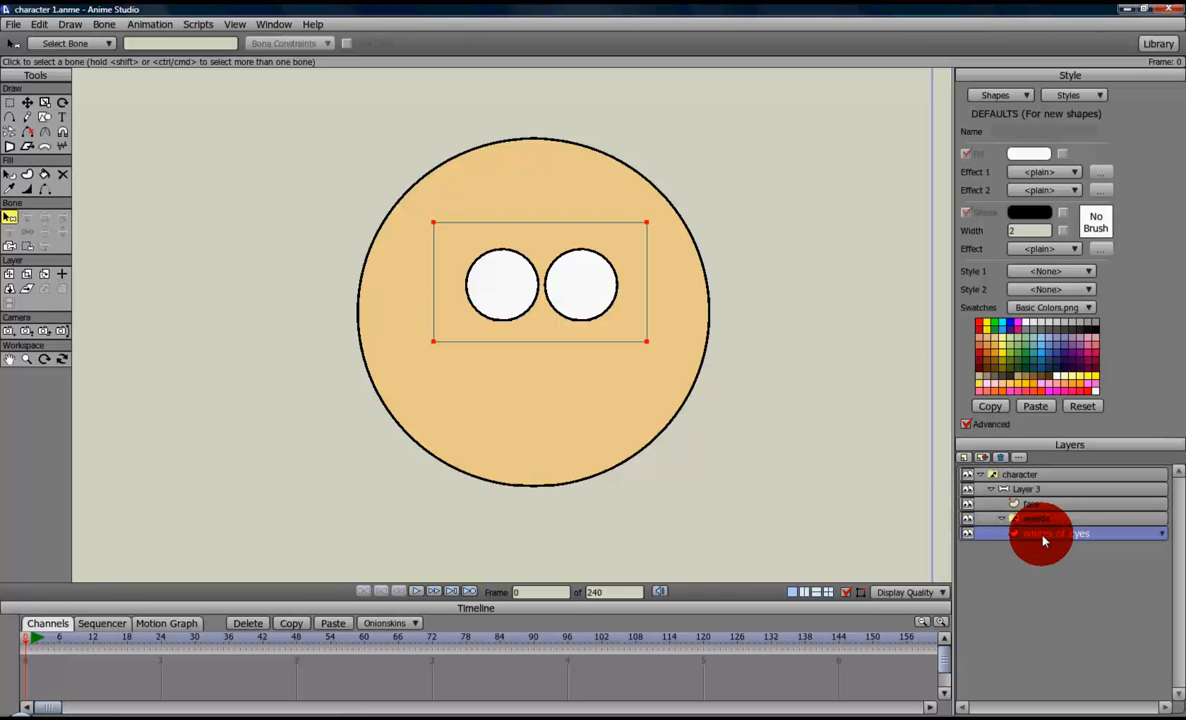
click(964, 457)
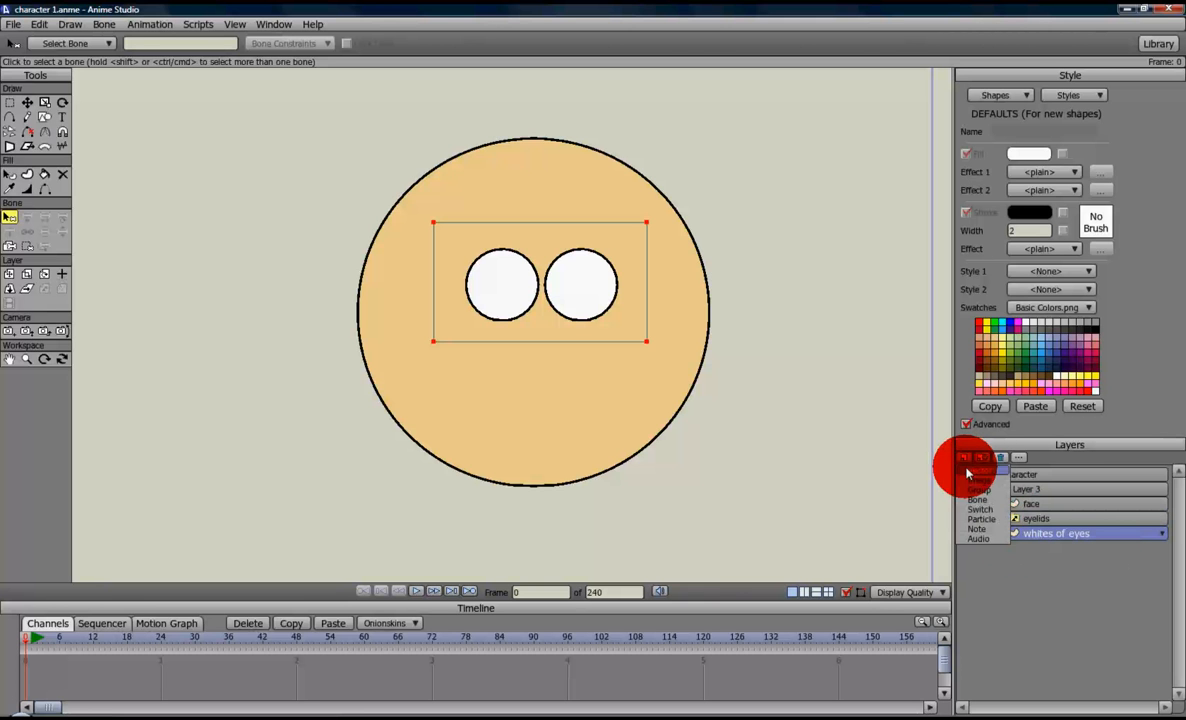
click(969, 477)
drag(1034, 536, 1034, 524)
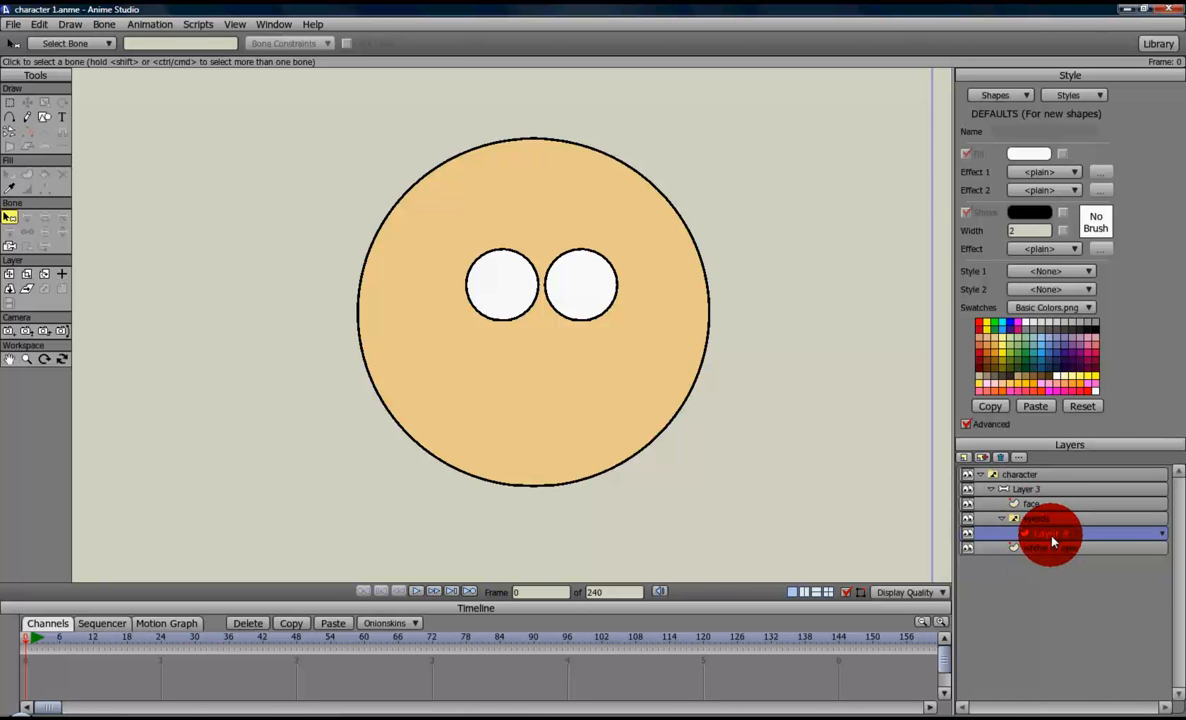
double_click(1052, 541)
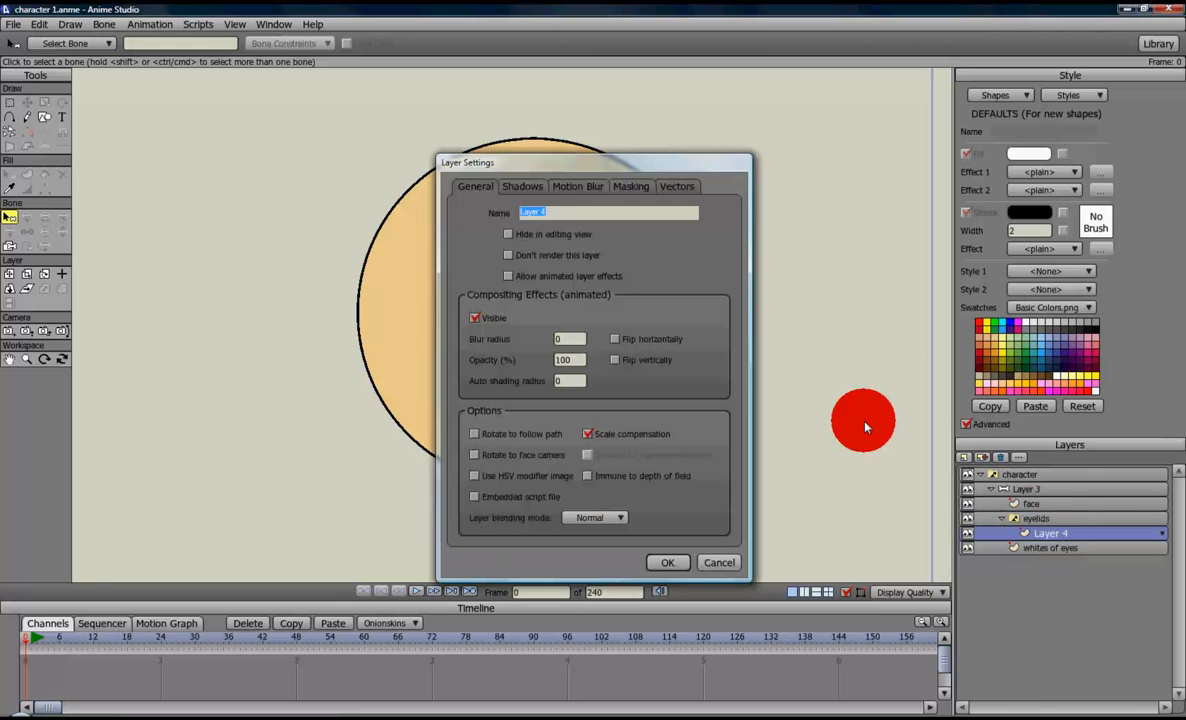
text(closed)
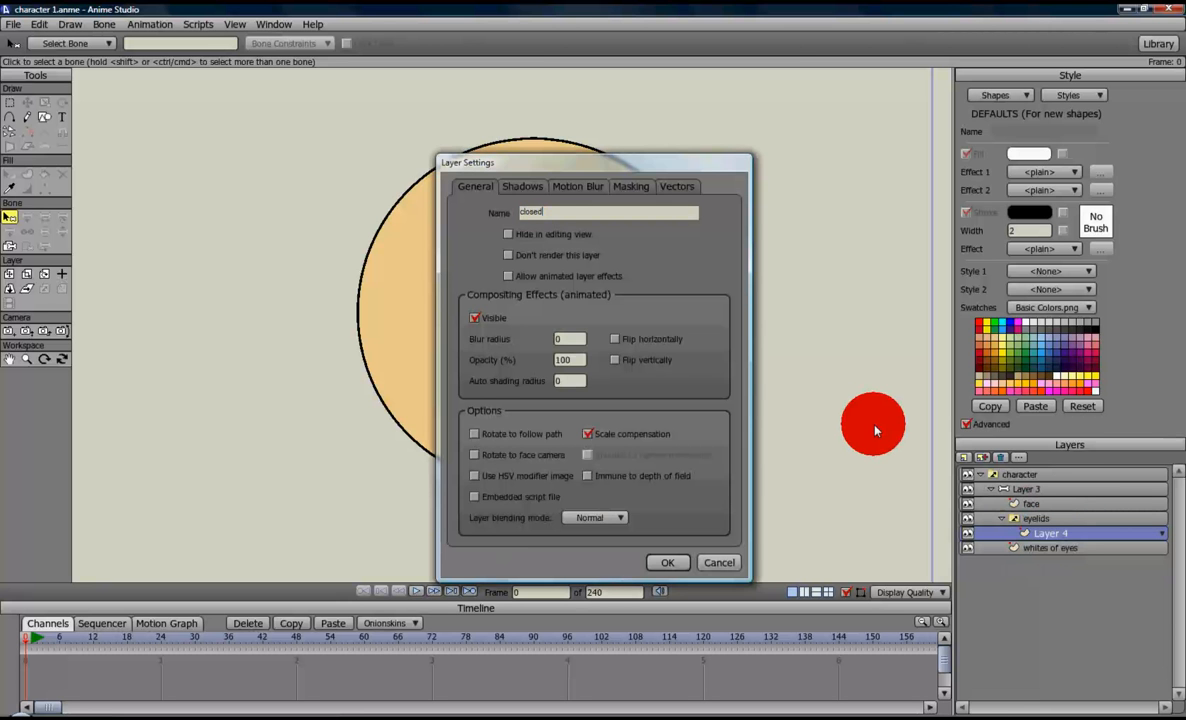
key(Return)
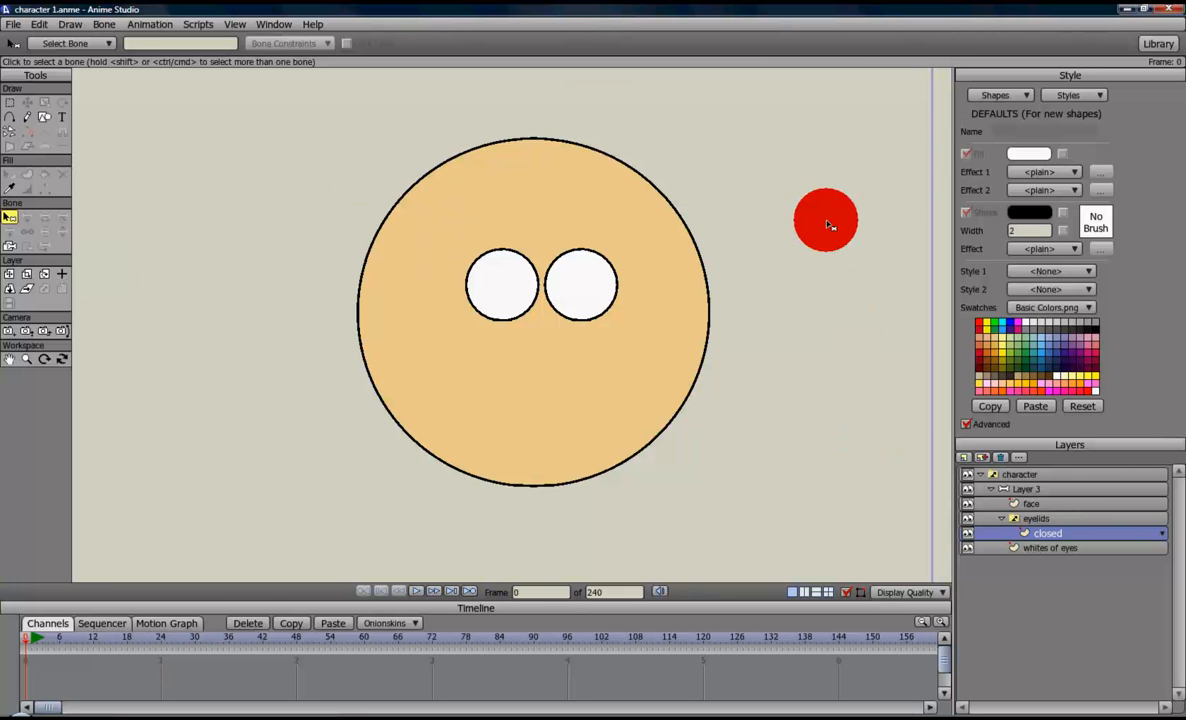
Step: Draw a filled and stroked rectangle covering both eyes in the closed layer, using skin as Style 1
click(1086, 270)
click(1095, 293)
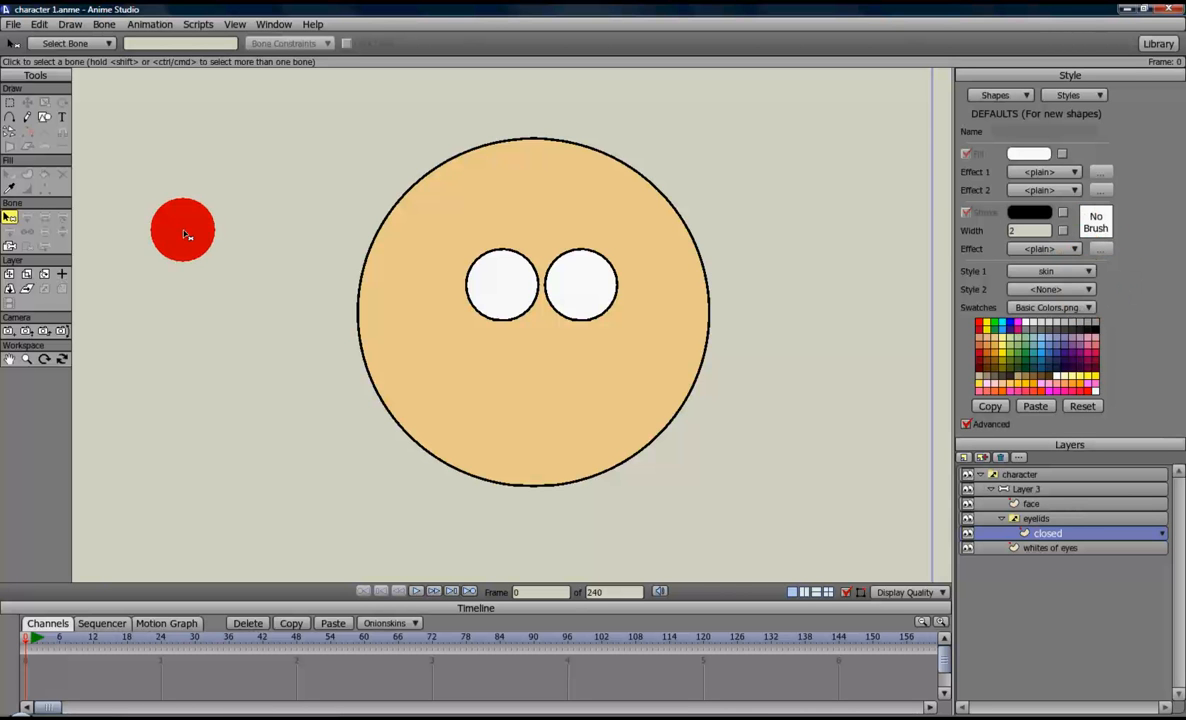
click(42, 120)
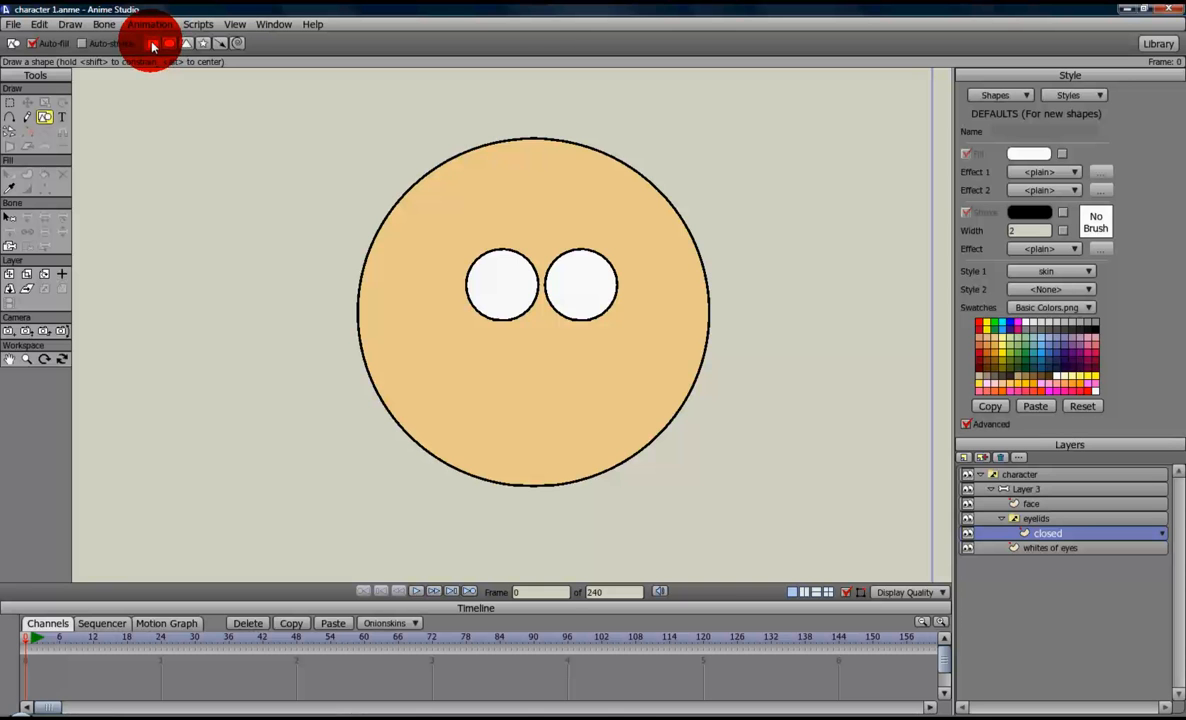
click(82, 44)
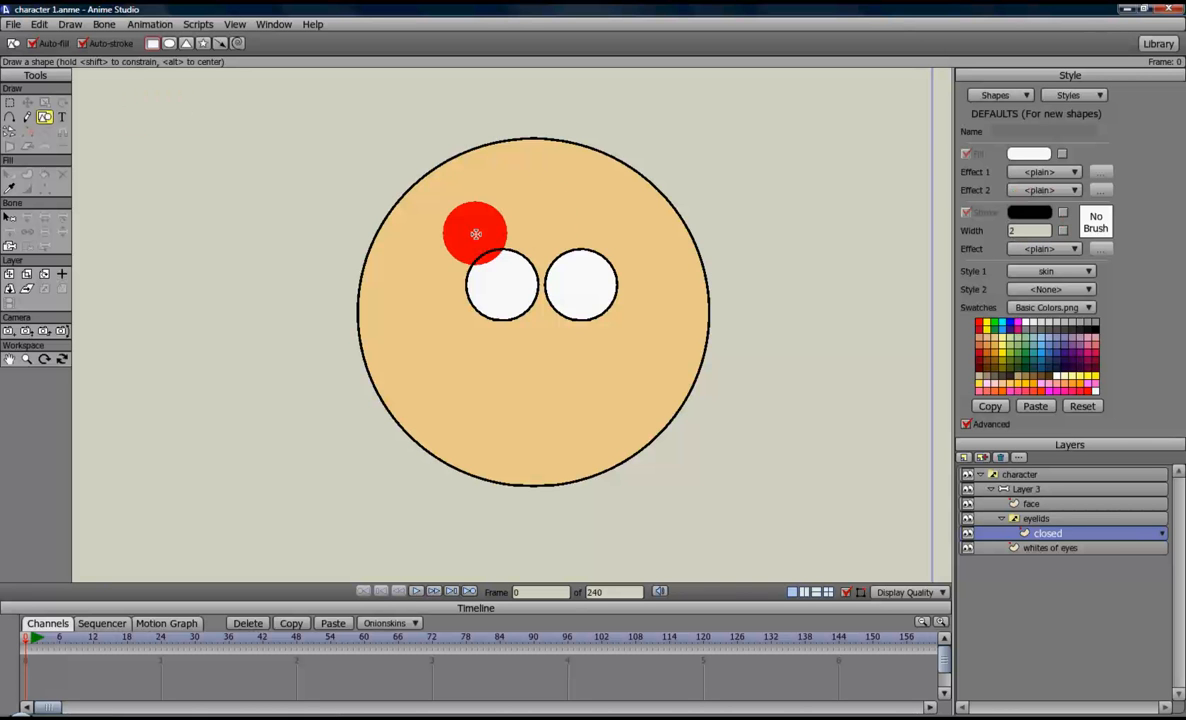
drag(450, 222, 628, 345)
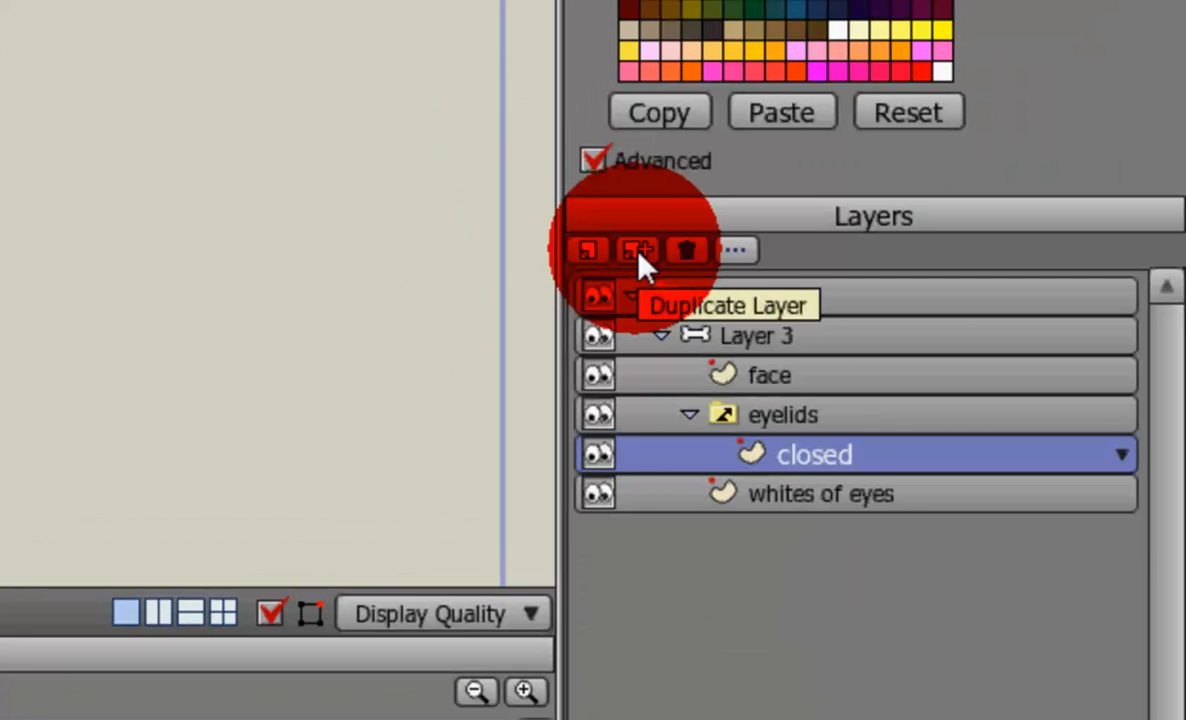
Step: Duplicate the closed layer and rename the copy as closed 4
click(640, 262)
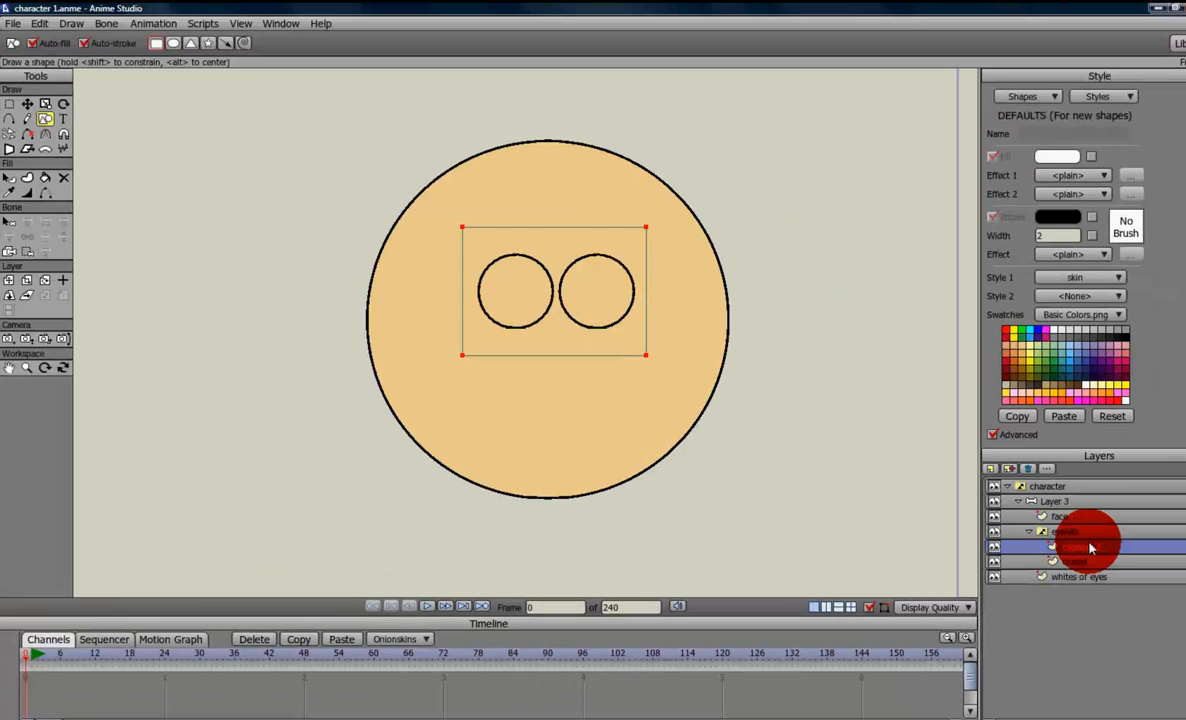
double_click(1090, 548)
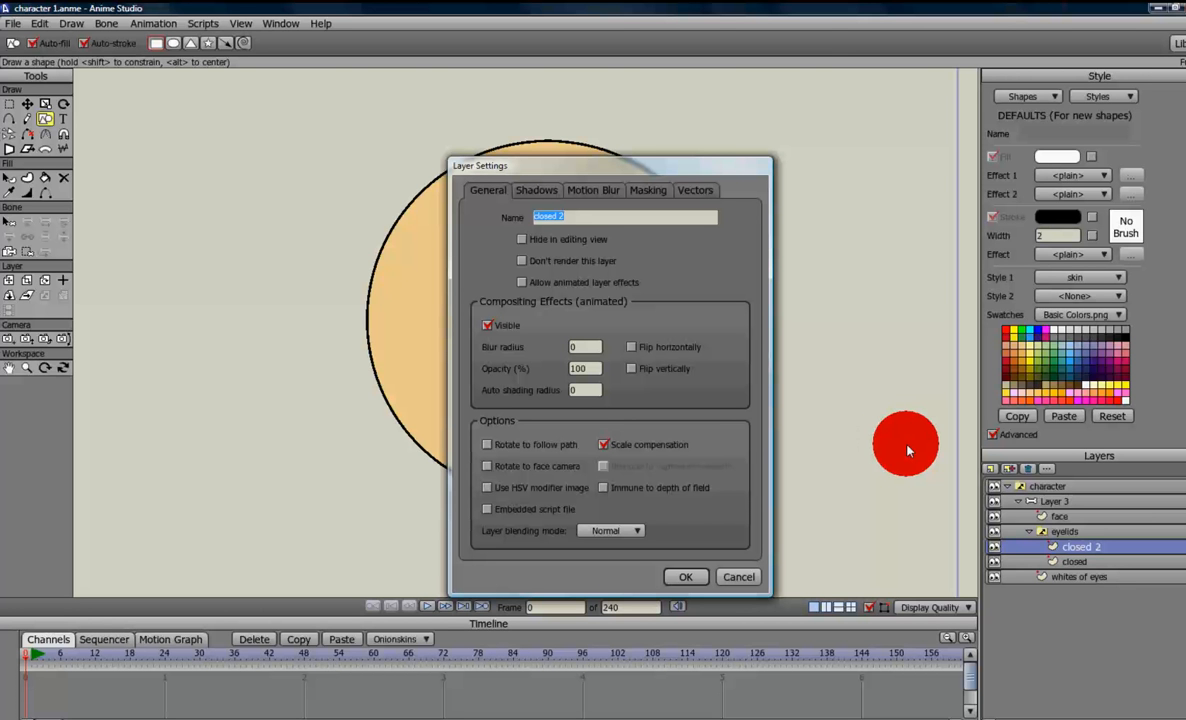
text(closed 4)
key(Return)
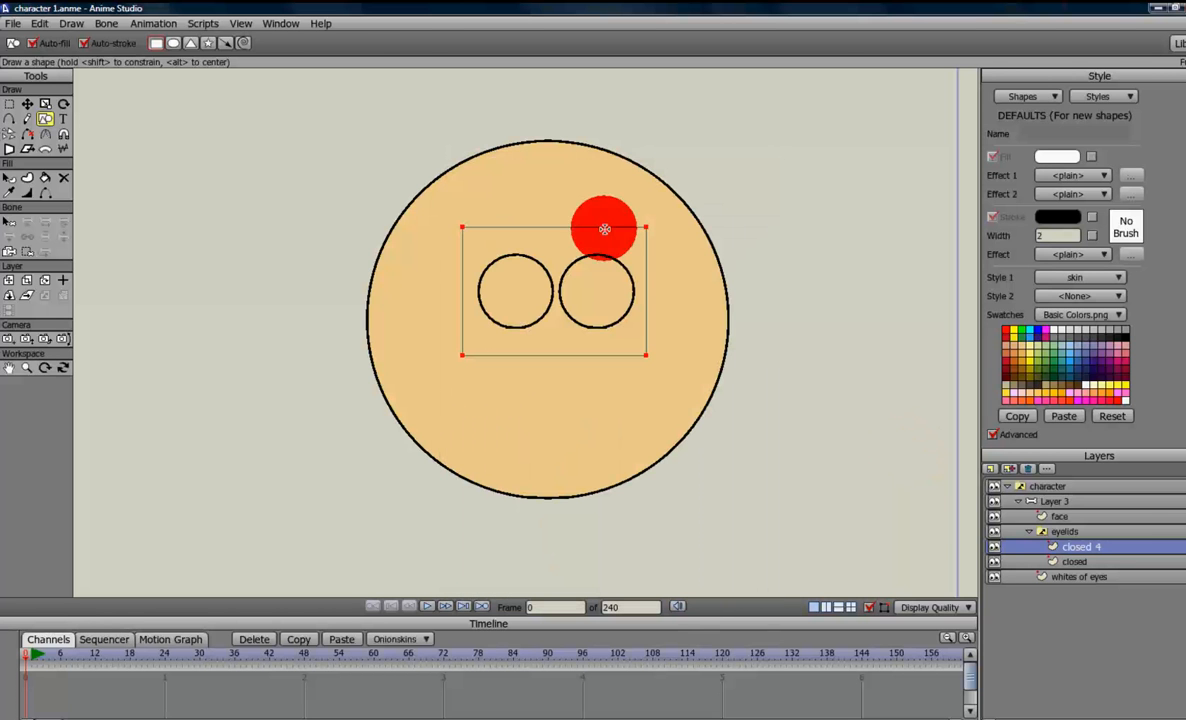
Step: Raise the two lower points of the closed 4 eyelid rectangle to Y 0.1257 so the eyes open slightly
click(9, 105)
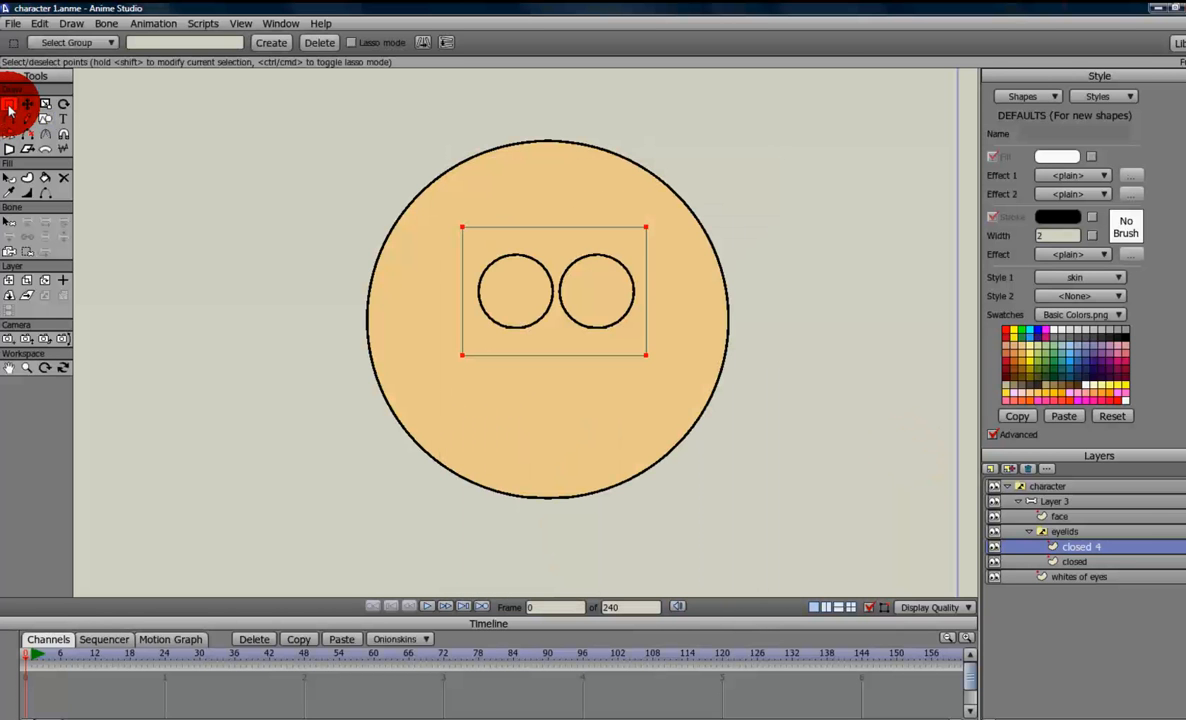
drag(440, 324, 667, 379)
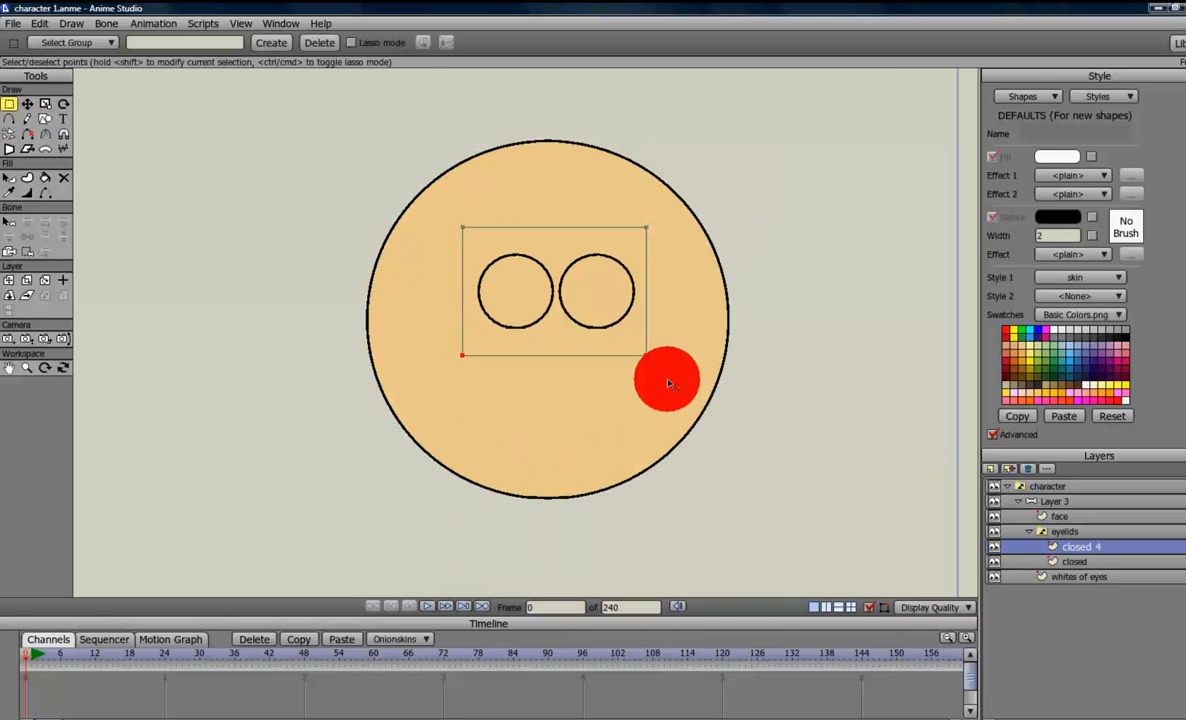
click(29, 104)
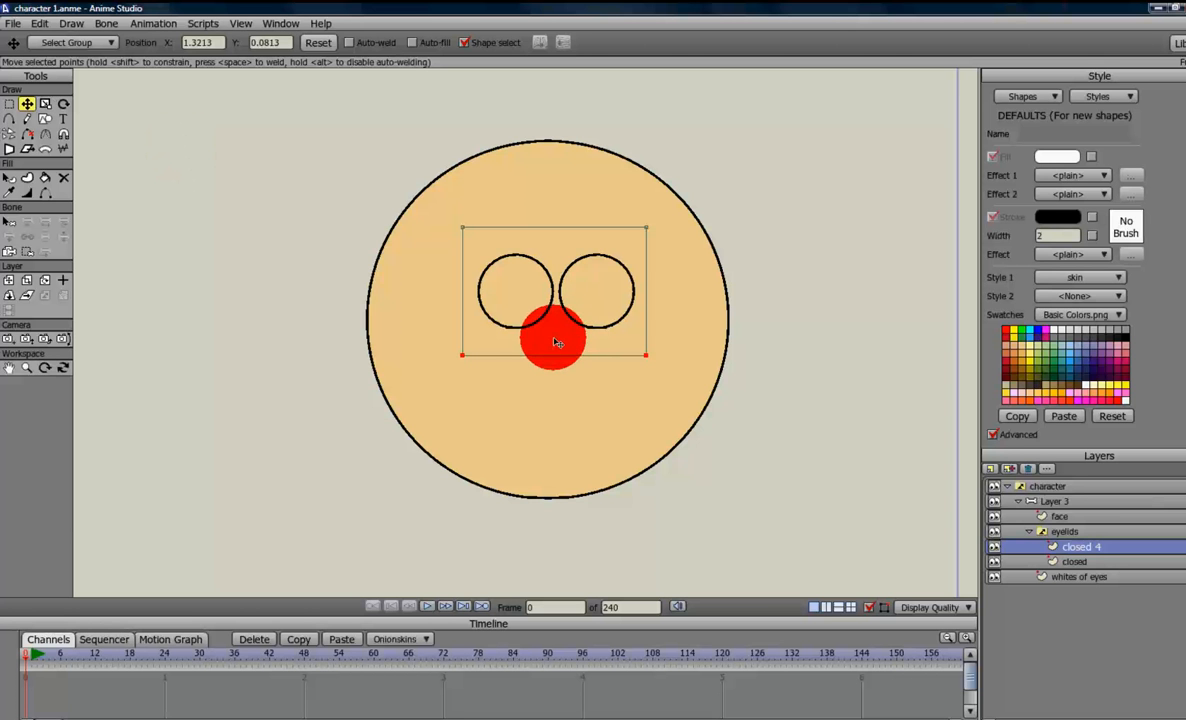
mouse_move(561, 344)
mouse_down()
mouse_move(562, 300)
mouse_move(556, 334)
mouse_up()
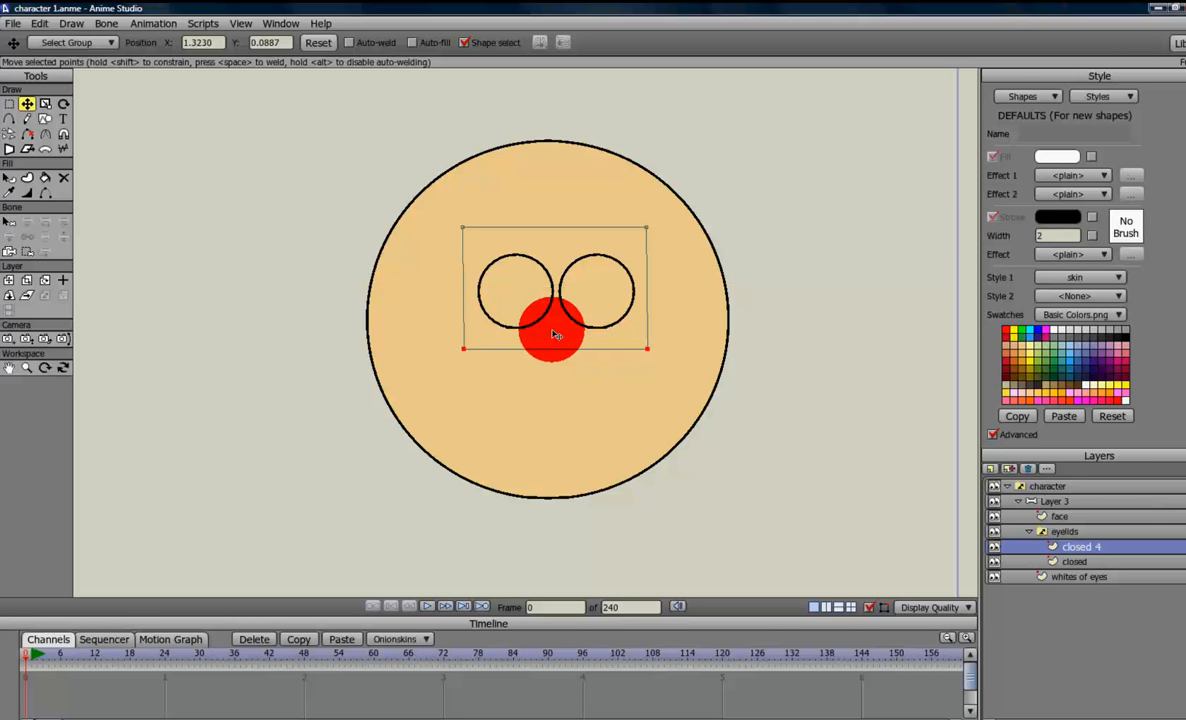
key(ctrl+Up)
key(ctrl+Up)
key(ctrl+Up)
key(ctrl+Up)
key(ctrl+Up)
key(ctrl+Up)
key(ctrl+Up)
key(ctrl+Up)
key(ctrl+Up)
key(ctrl+Up)
key(ctrl+Up)
key(ctrl+Up)
key(ctrl+Up)
key(ctrl+Up)
key(ctrl+Up)
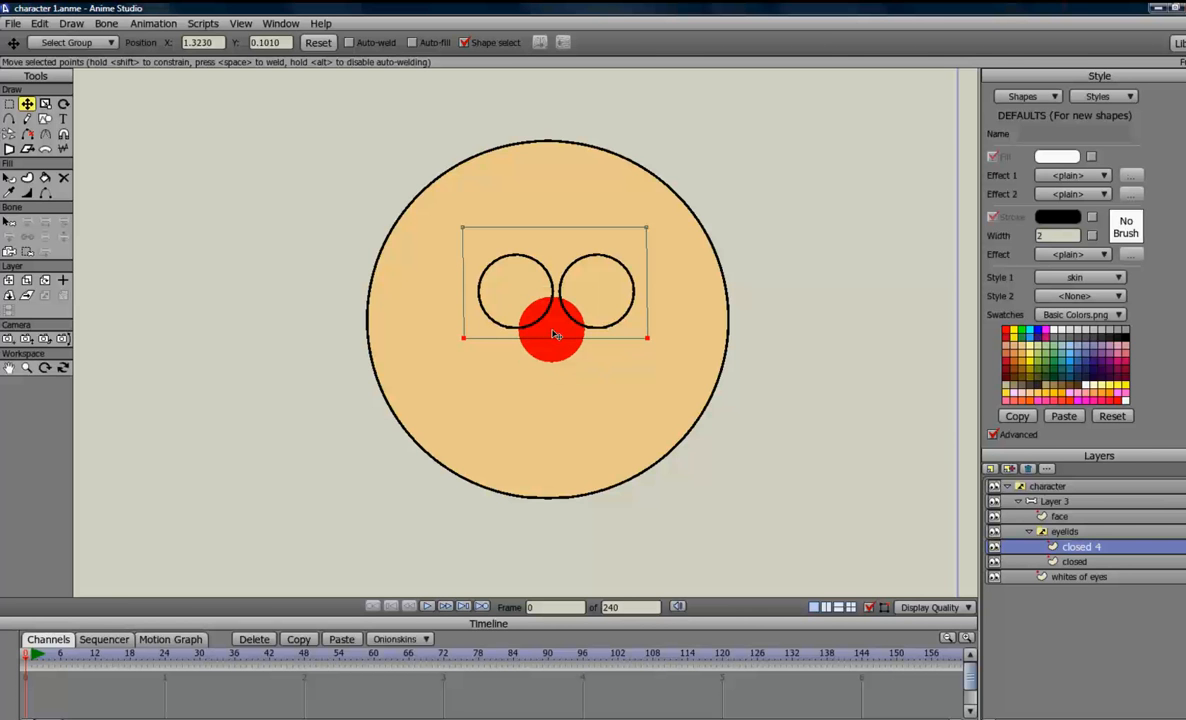
key(ctrl+Up)
key(ctrl+Up)
key(ctrl+Up)
key(ctrl+Up)
key(ctrl+Up)
key(ctrl+Up)
key(ctrl+Up)
key(ctrl+Up)
key(ctrl+Up)
key(ctrl+Up)
key(ctrl+Up)
key(ctrl+Up)
key(ctrl+Up)
key(ctrl+Up)
key(ctrl+Up)
key(ctrl+Up)
key(ctrl+Up)
key(ctrl+Up)
key(ctrl+Up)
key(ctrl+Up)
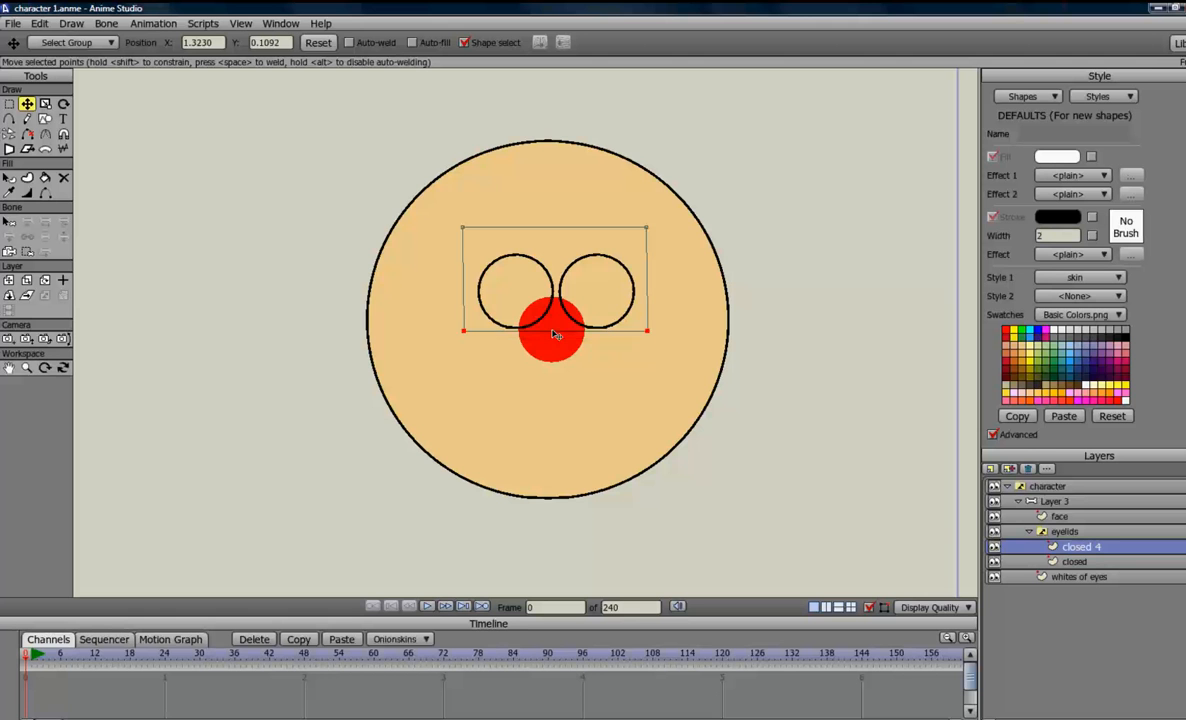
key(ctrl+Up)
key(ctrl+Up)
key(ctrl+Up)
key(ctrl+Up)
key(ctrl+Up)
key(ctrl+Up)
key(ctrl+Up)
key(ctrl+Up)
key(ctrl+Up)
key(ctrl+Up)
key(ctrl+Up)
key(ctrl+Up)
key(ctrl+Up)
key(ctrl+Up)
key(ctrl+Up)
key(ctrl+Up)
key(ctrl+Up)
key(ctrl+Up)
key(ctrl+Up)
key(ctrl+Up)
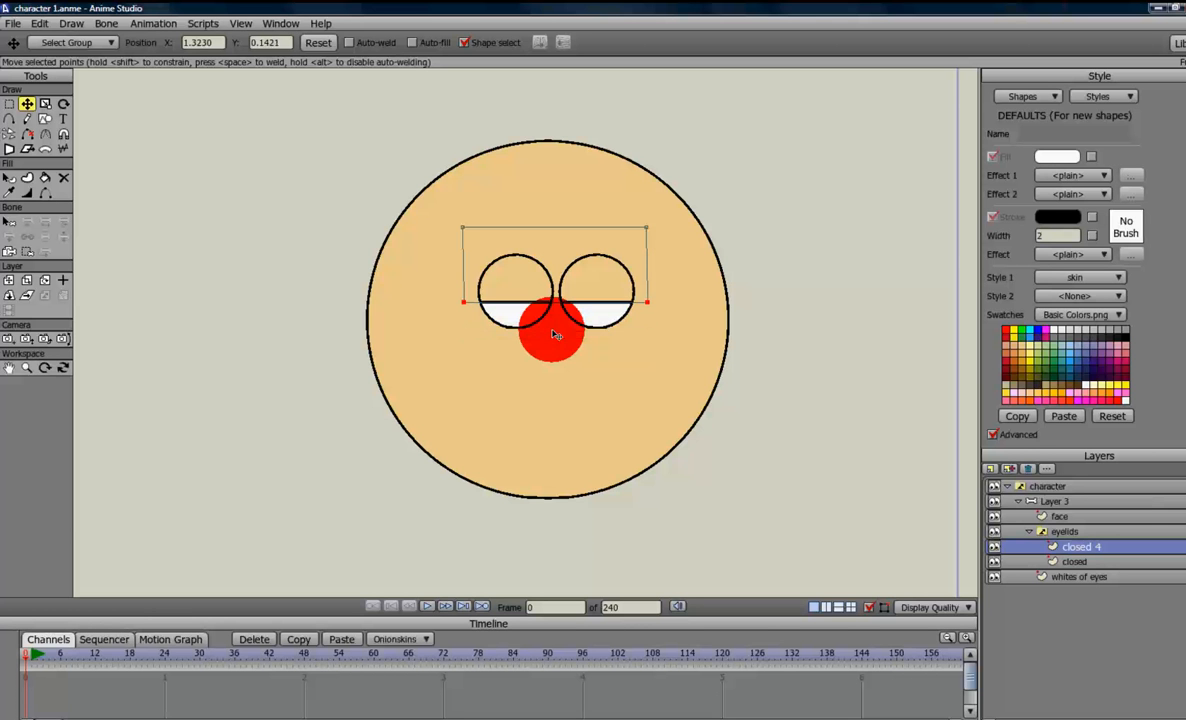
key(ctrl+Up)
key(ctrl+Up)
key(ctrl+Up)
key(ctrl+Up)
key(ctrl+Up)
key(ctrl+Up)
key(ctrl+Up)
key(ctrl+Up)
key(ctrl+Up)
key(ctrl+Up)
key(ctrl+Up)
key(ctrl+Up)
key(ctrl+Up)
key(ctrl+Up)
key(ctrl+Up)
key(ctrl+Up)
key(ctrl+Up)
key(ctrl+Up)
key(ctrl+Up)
key(ctrl+Up)
key(ctrl+Down)
key(ctrl+Down)
key(ctrl+Down)
key(ctrl+Down)
key(ctrl+Down)
key(ctrl+Down)
key(ctrl+Down)
key(ctrl+Down)
key(ctrl+Down)
key(ctrl+Down)
key(ctrl+Down)
key(ctrl+Down)
key(ctrl+Down)
key(ctrl+Down)
key(ctrl+Down)
key(ctrl+Down)
key(ctrl+Down)
key(ctrl+Down)
key(ctrl+Down)
key(ctrl+Down)
key(ctrl+Up)
key(ctrl+Up)
key(ctrl+Up)
key(ctrl+Up)
key(ctrl+Up)
key(ctrl+Up)
key(ctrl+Up)
key(ctrl+Up)
key(ctrl+Up)
key(ctrl+Up)
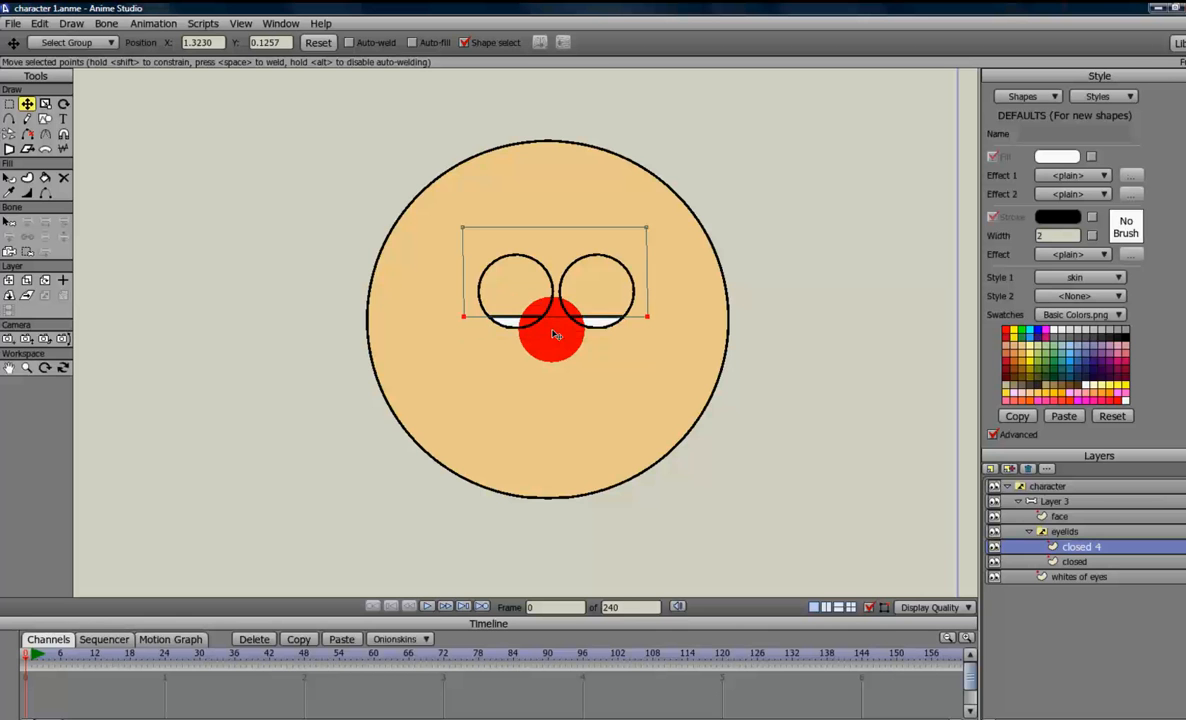
Step: Raise the two lower points of the closed 4 eyelid rectangle further, to Y 0.1339
key(ctrl+Up)
key(ctrl+Up)
key(ctrl+Up)
key(ctrl+Up)
key(ctrl+Up)
key(ctrl+Up)
key(ctrl+Up)
key(ctrl+Up)
key(ctrl+Up)
key(ctrl+Up)
key(ctrl+Down)
key(ctrl+Down)
key(ctrl+Down)
key(ctrl+Down)
key(ctrl+Down)
key(ctrl+Down)
key(ctrl+Down)
key(ctrl+Down)
key(ctrl+Down)
key(ctrl+Down)
key(ctrl+Up)
key(ctrl+Up)
key(ctrl+Up)
key(ctrl+Up)
key(ctrl+Up)
key(ctrl+Up)
key(ctrl+Up)
key(ctrl+Up)
key(ctrl+Up)
key(ctrl+Up)
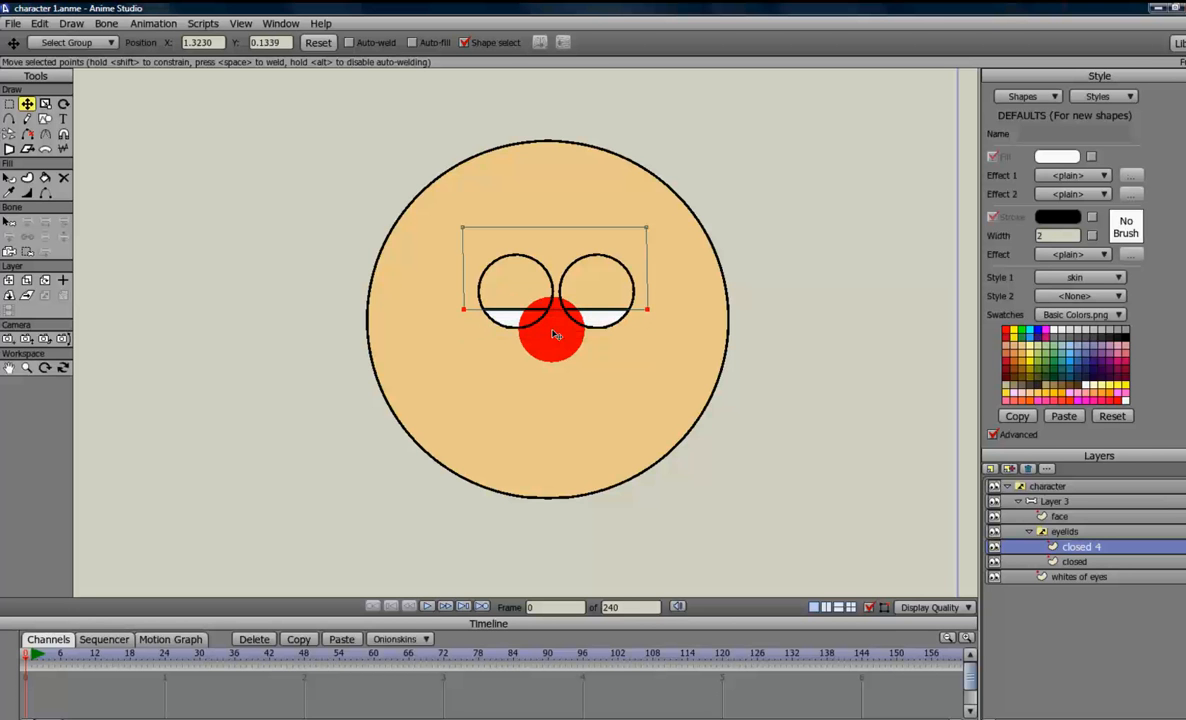
Step: Duplicate the closed 4 layer as closed 3 and raise its two lower eyelid points to Y 0.1503
click(1010, 469)
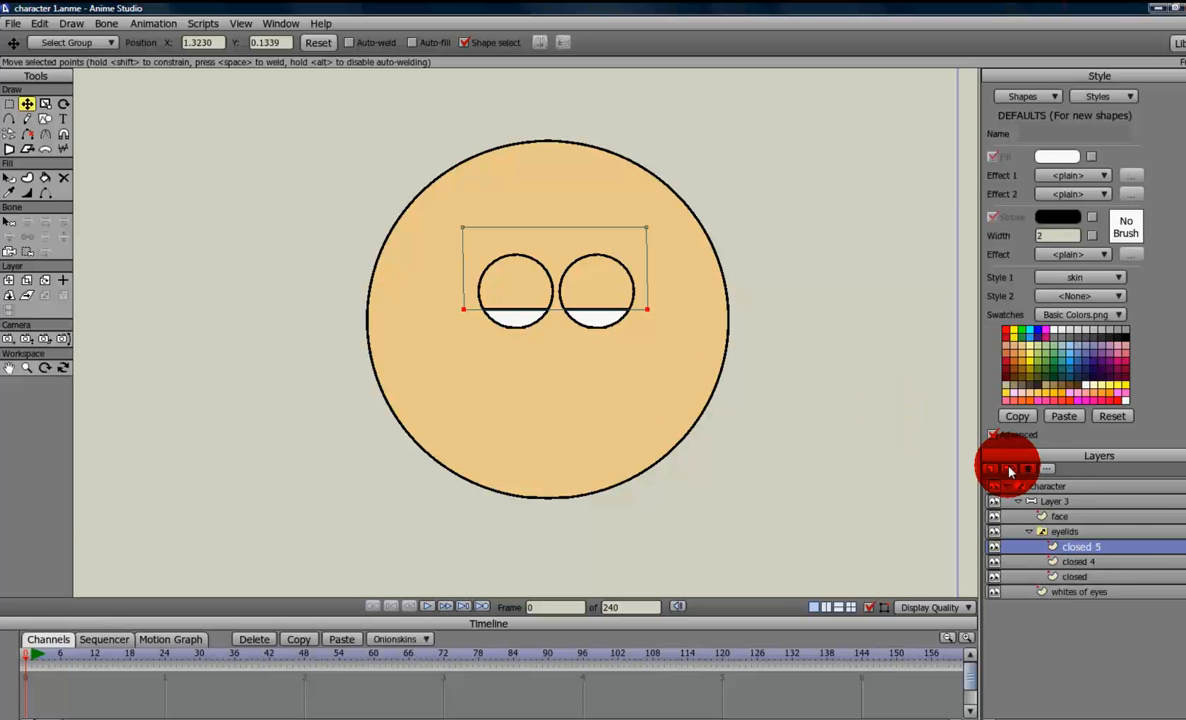
double_click(1094, 550)
key(Right)
key(BackSpace)
text(3)
key(Return)
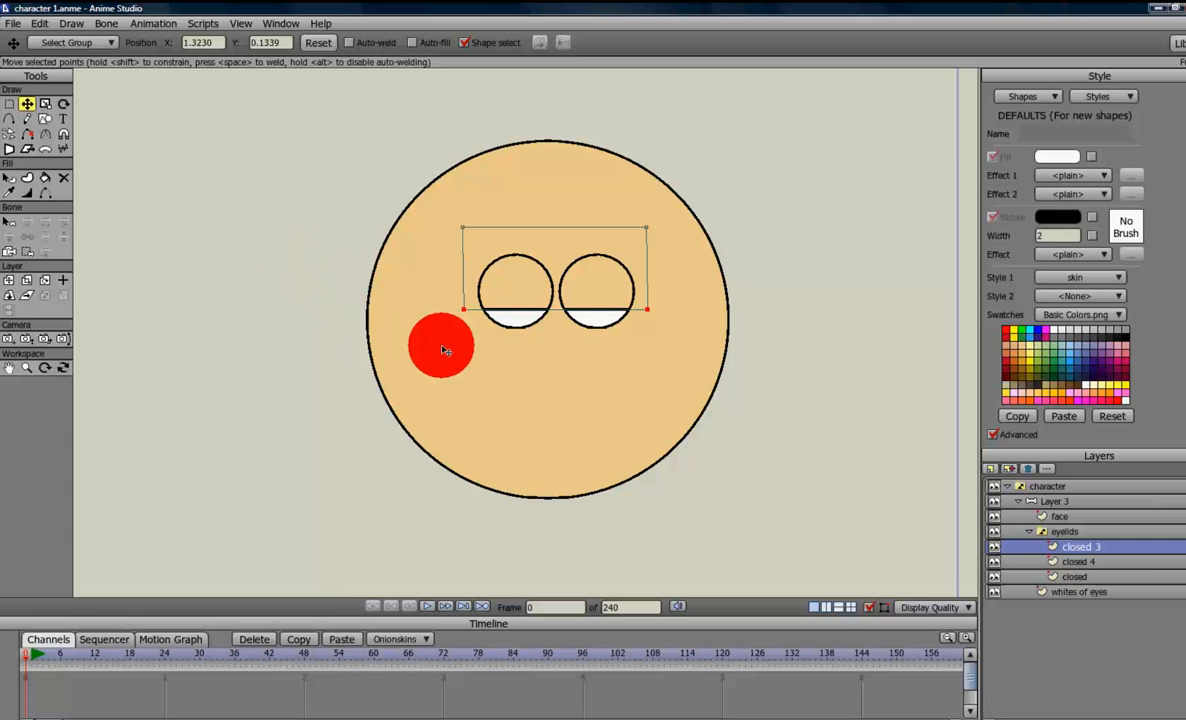
key(Up)
key(Up)
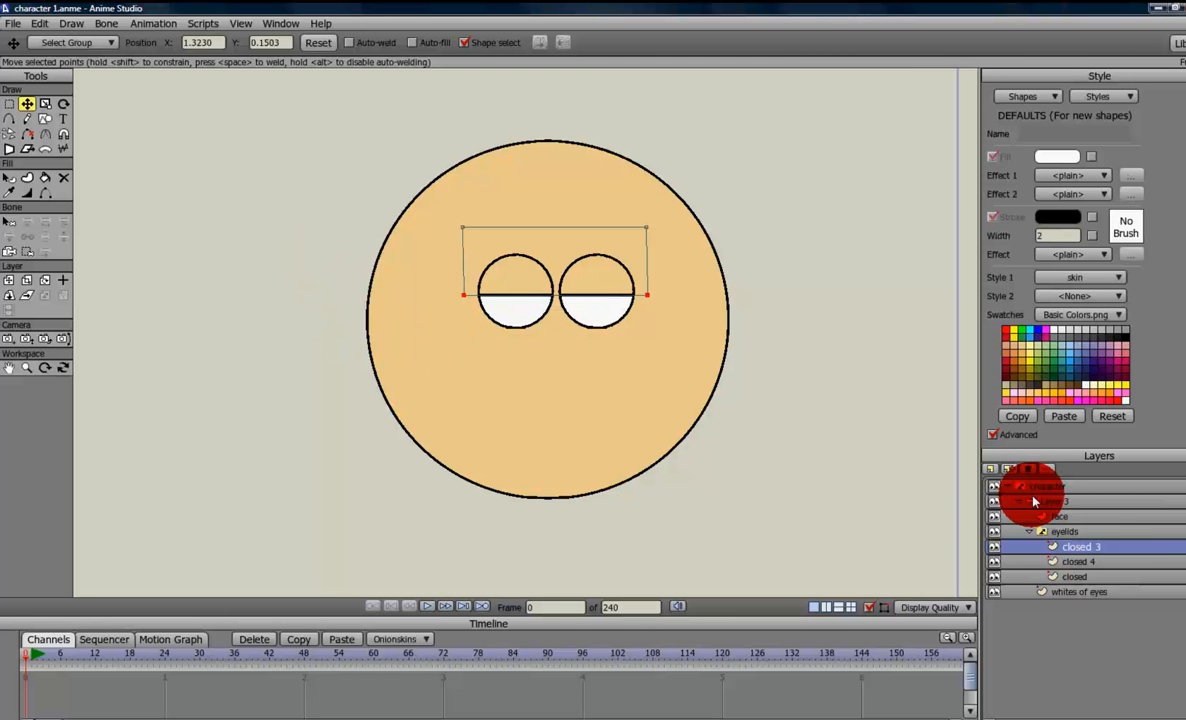
Step: Duplicate the closed 3 layer as closed 2 and raise its two lower eyelid points to Y 0.1668
click(1017, 469)
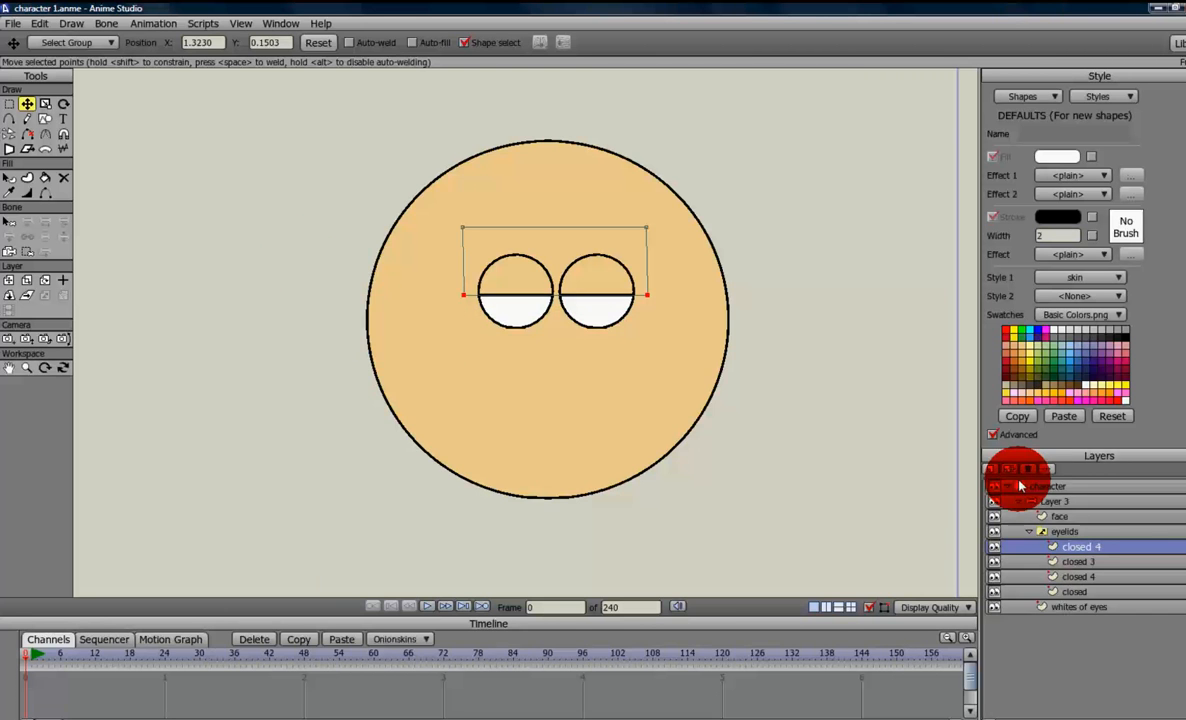
double_click(1088, 548)
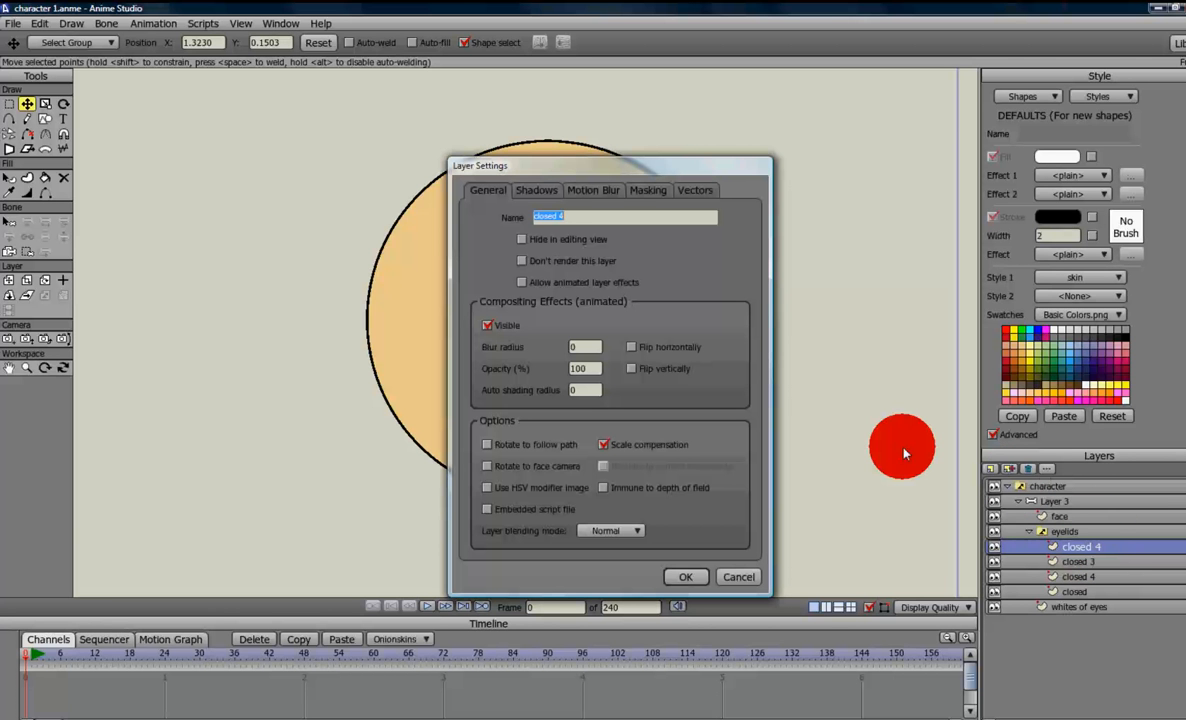
key(Right)
key(BackSpace)
text(2)
key(Return)
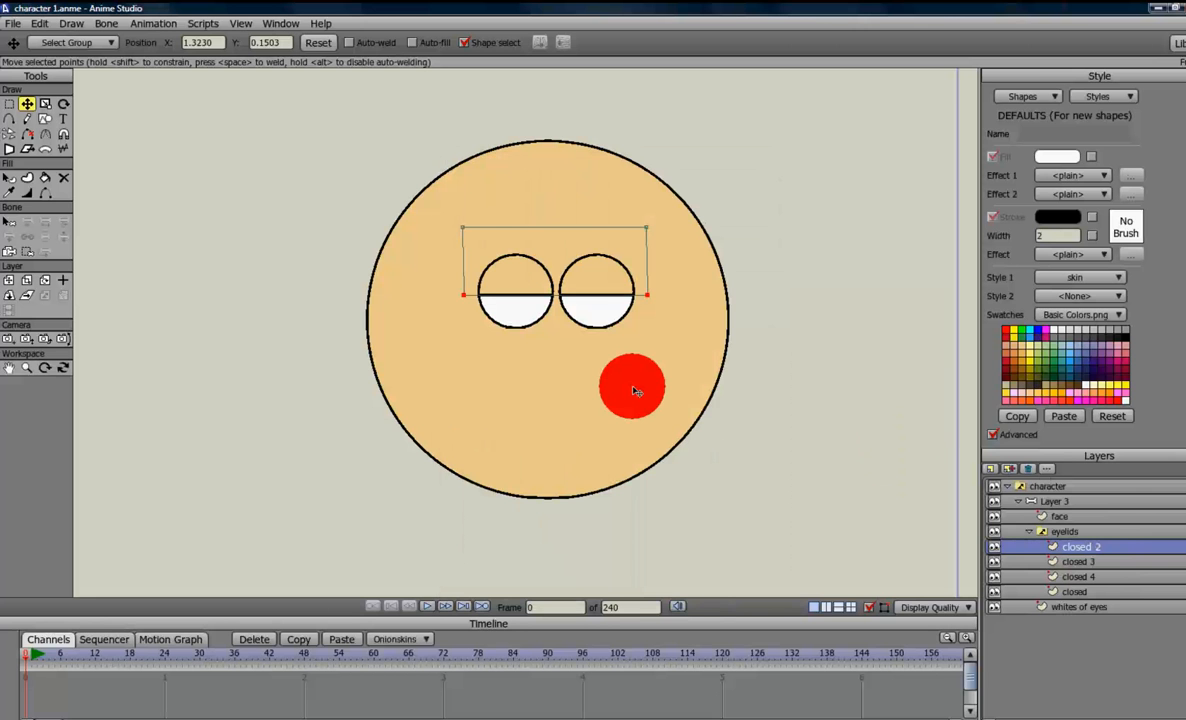
key(ctrl+shift+Up)
key(ctrl+shift+Up)
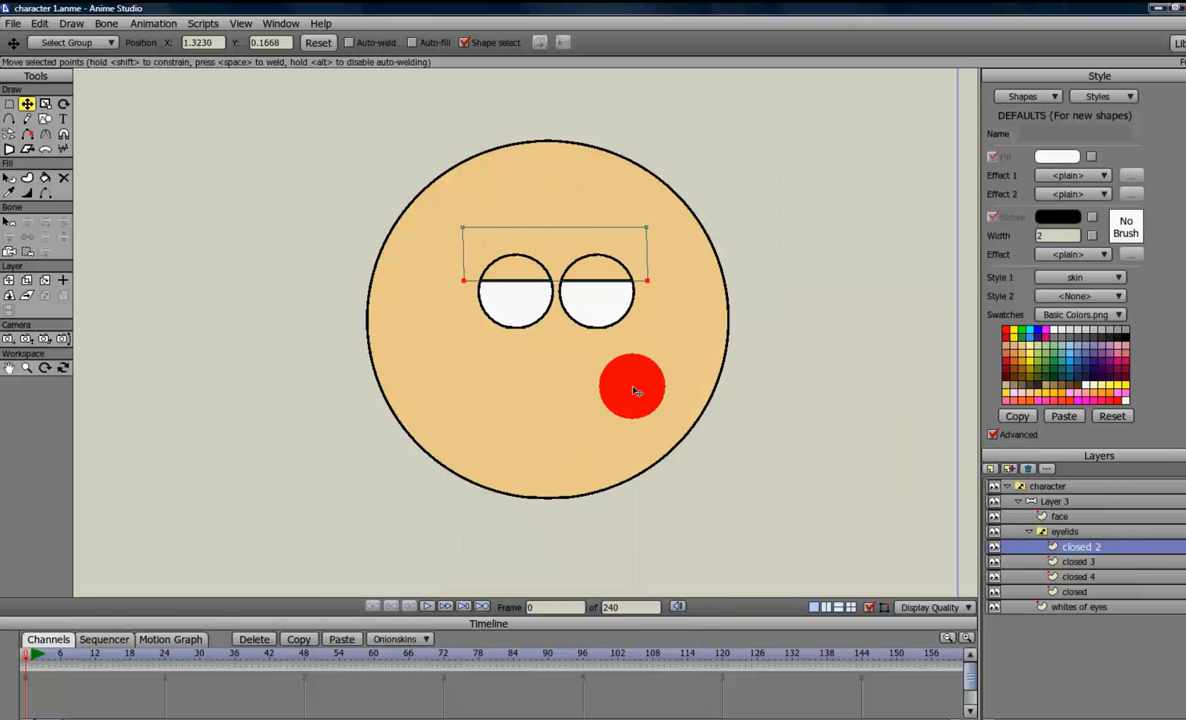
Step: Duplicate the closed 2 layer as closed 1 and raise its lower eyelid points until only the tops of the eyes are covered
click(1010, 469)
double_click(1088, 545)
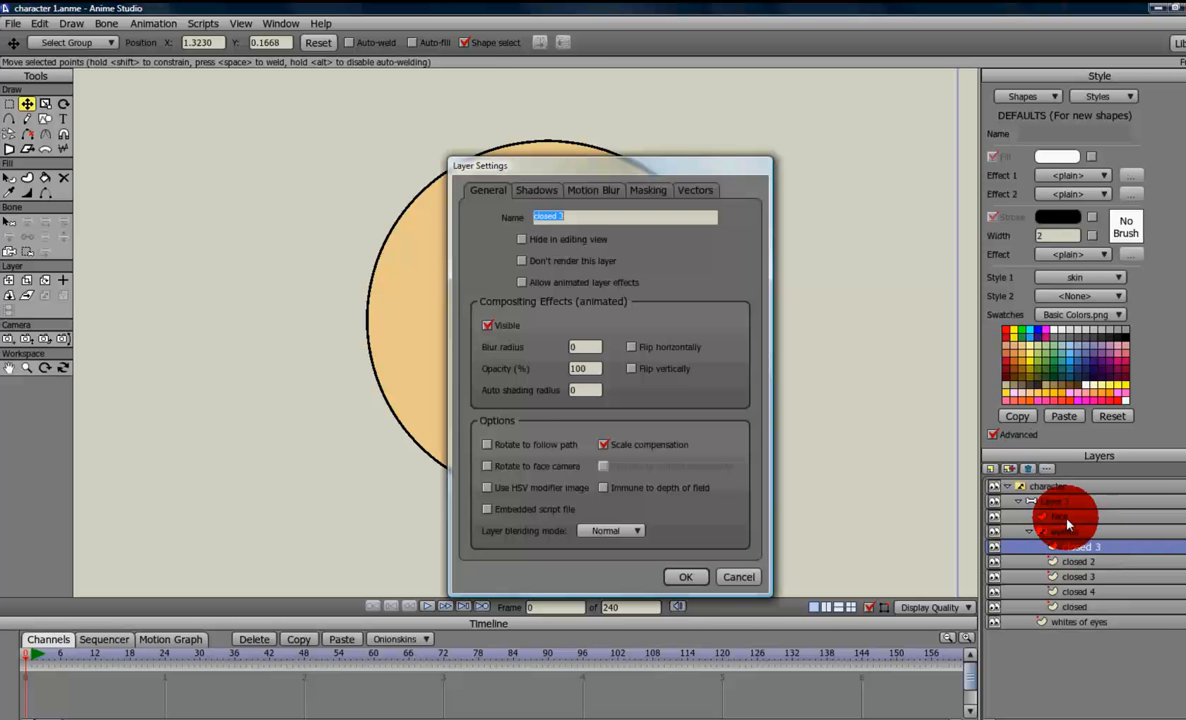
key(End)
key(Return)
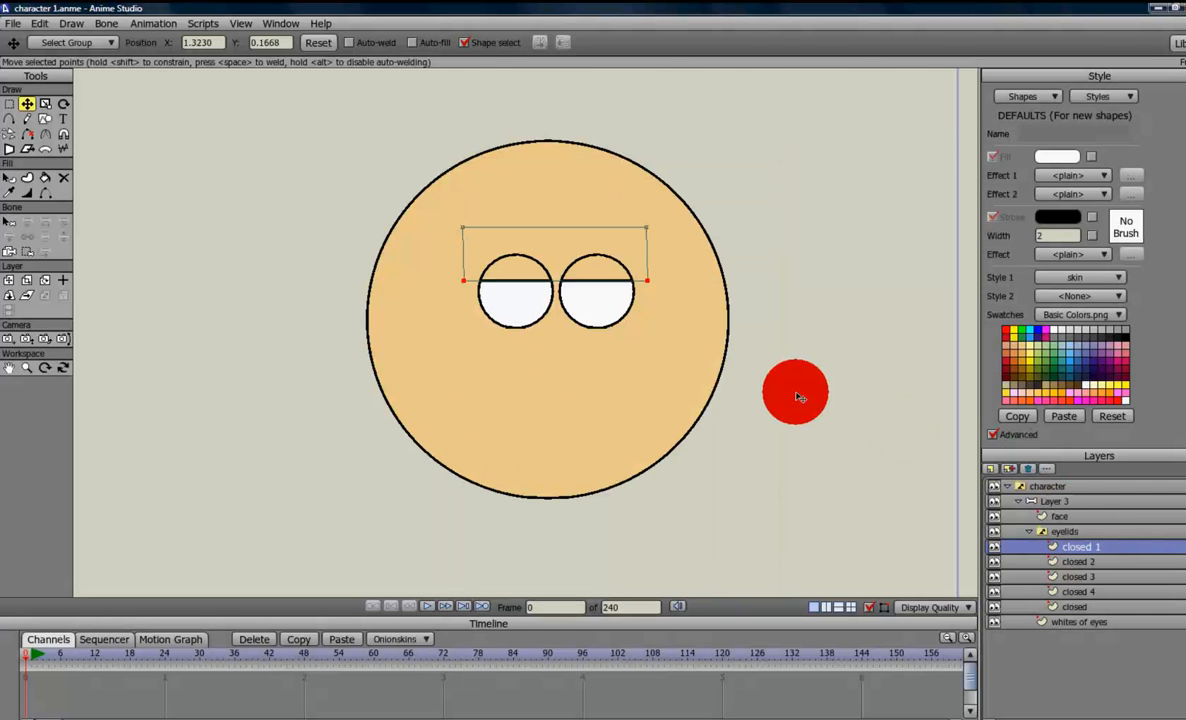
key(ctrl+shift+Up)
key(ctrl+shift+Up)
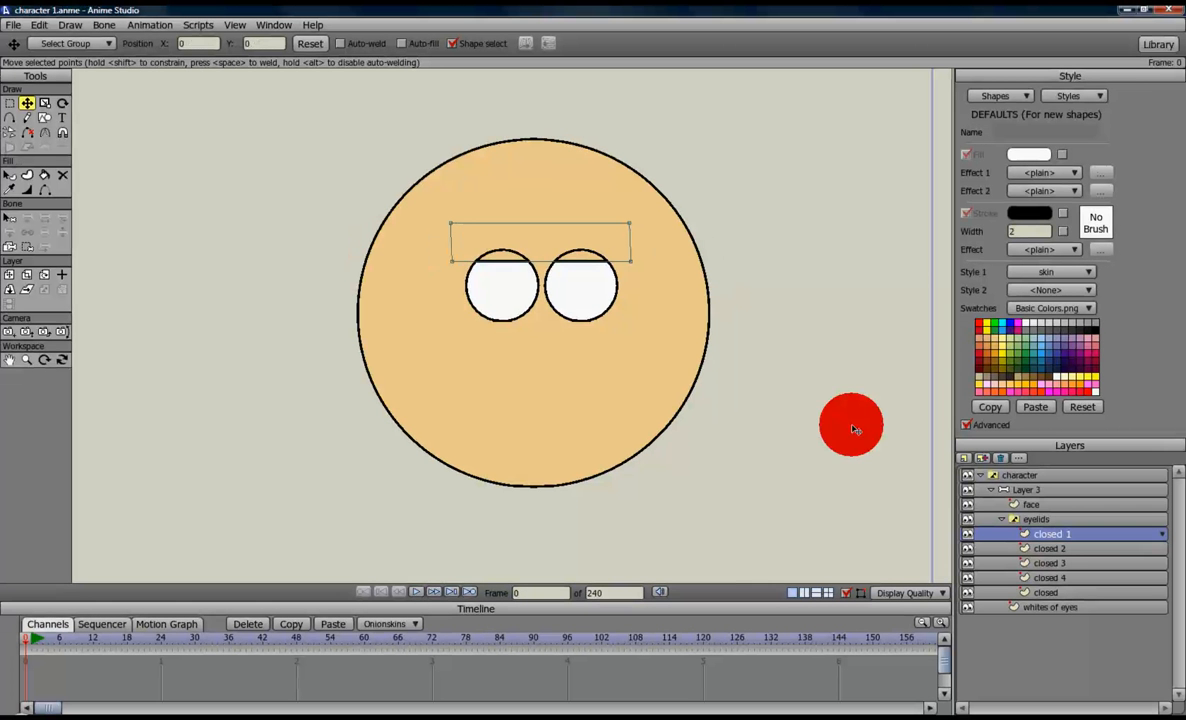
click(853, 422)
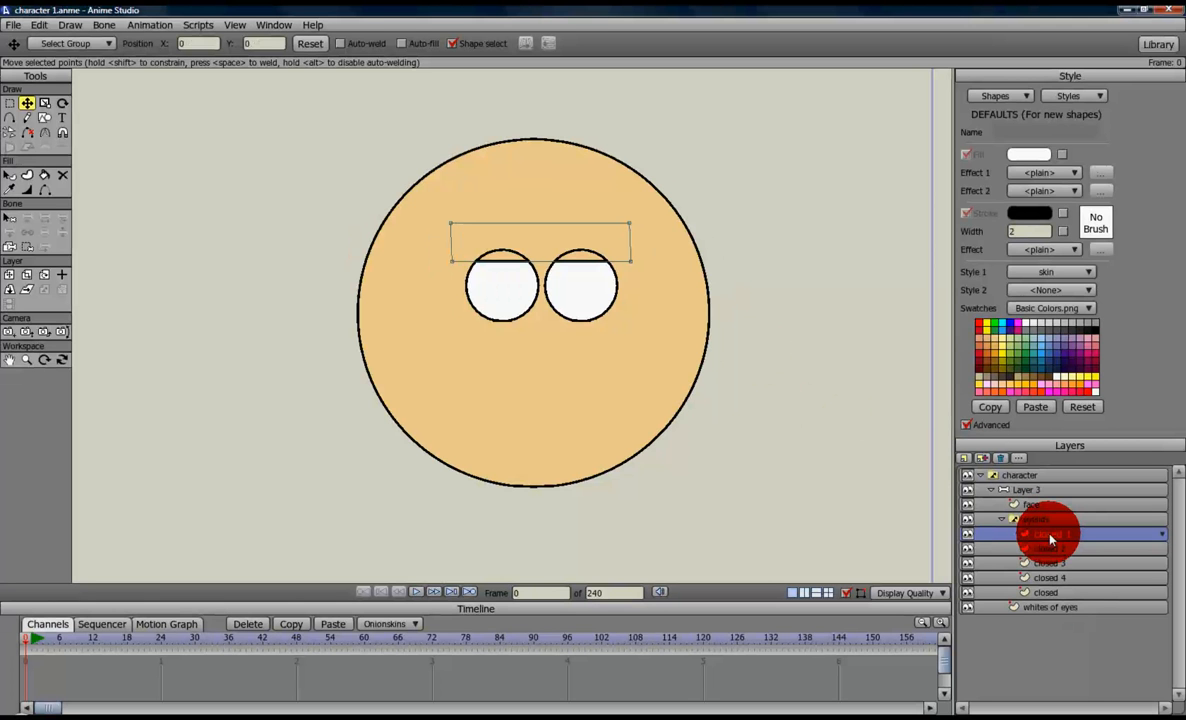
Step: In a duplicate of closed 1, copy and paste the eyelid rectangle, placing one over the upper and one over the lower part of the eyes
click(984, 458)
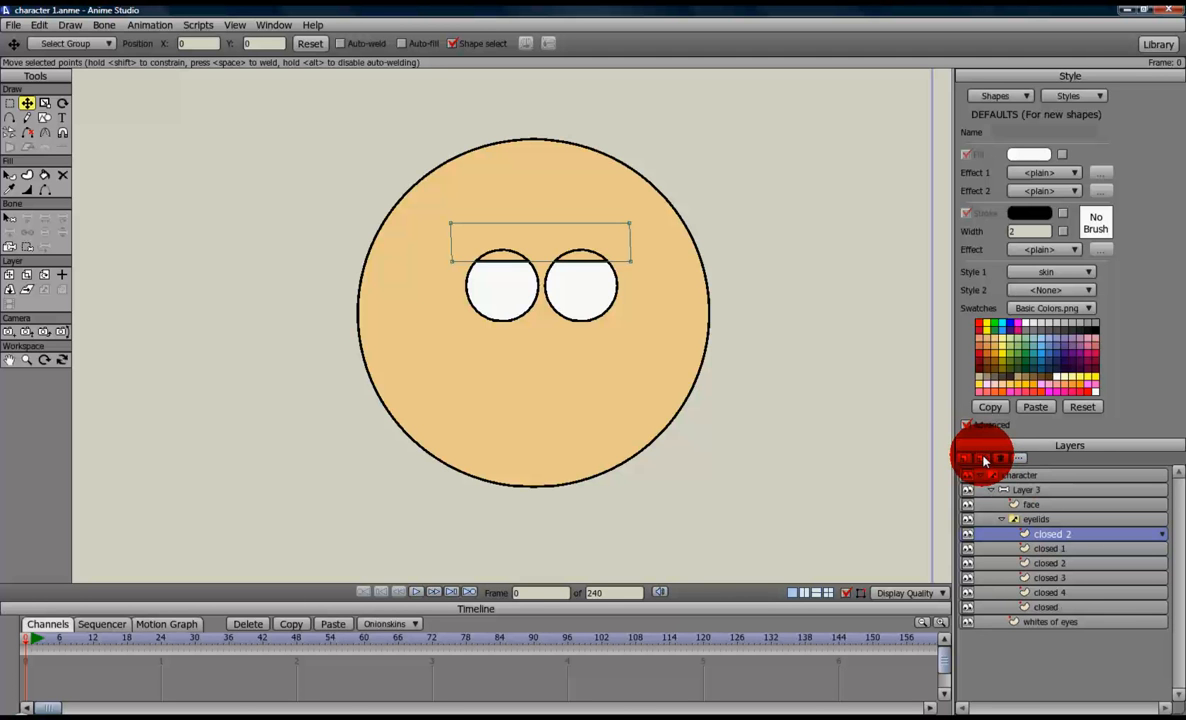
click(522, 244)
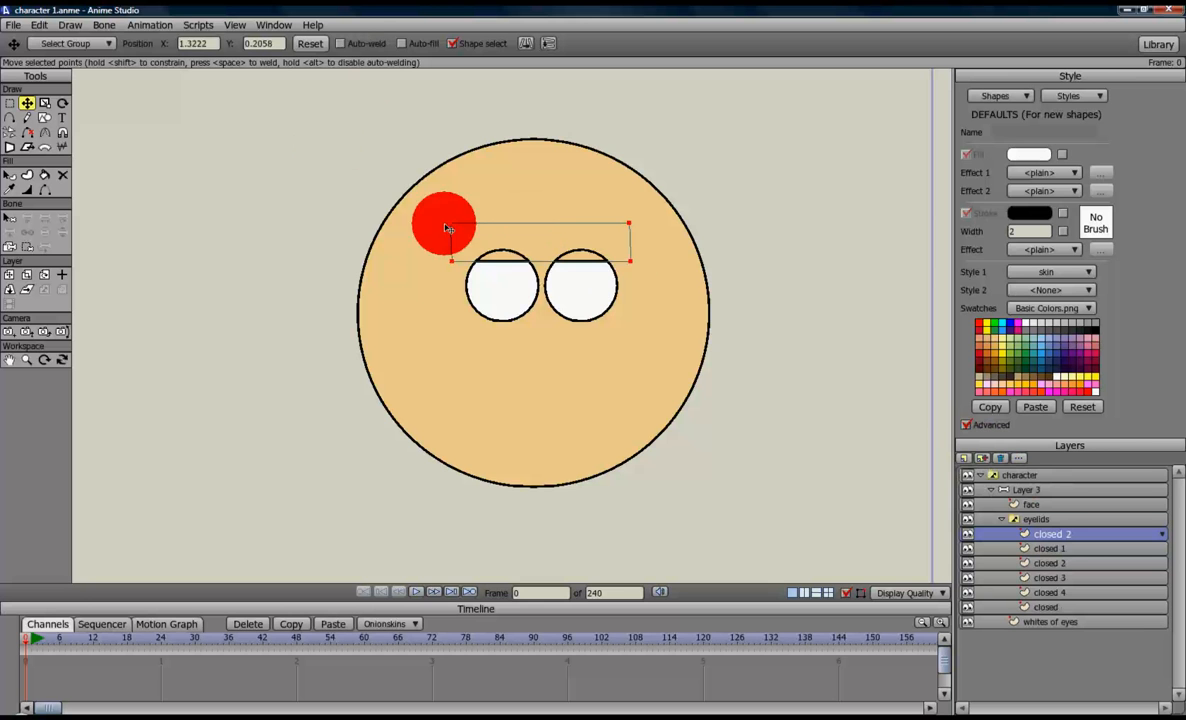
click(39, 25)
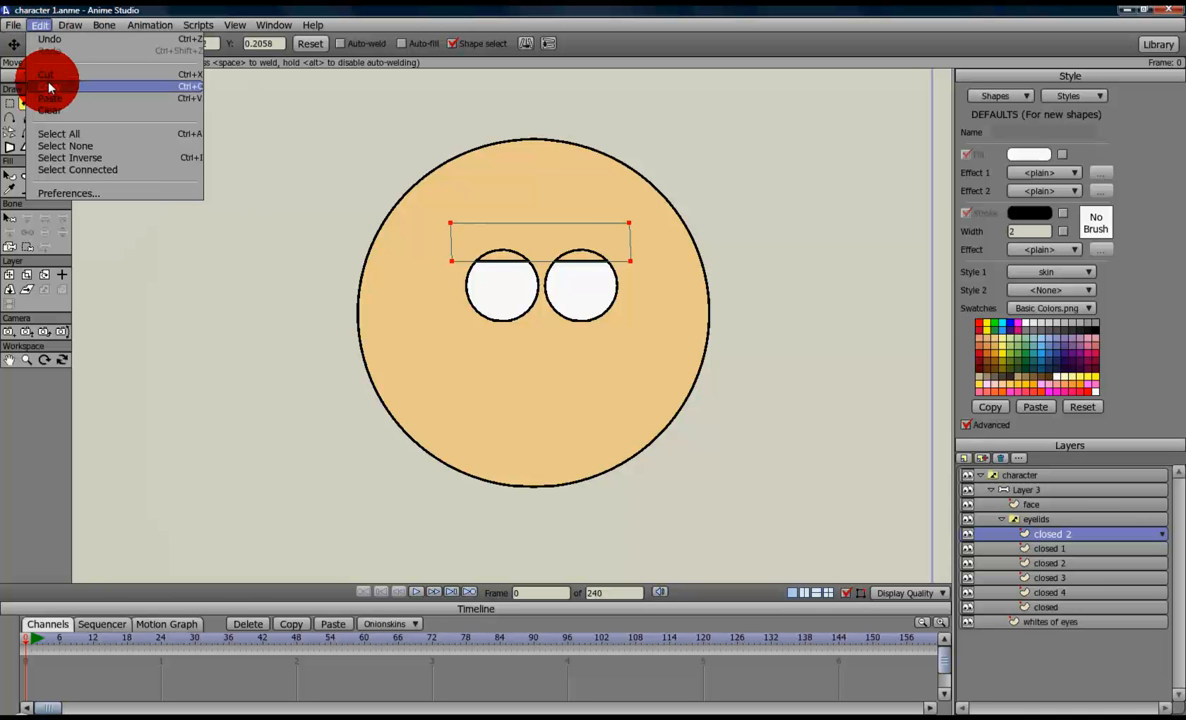
click(47, 86)
click(40, 27)
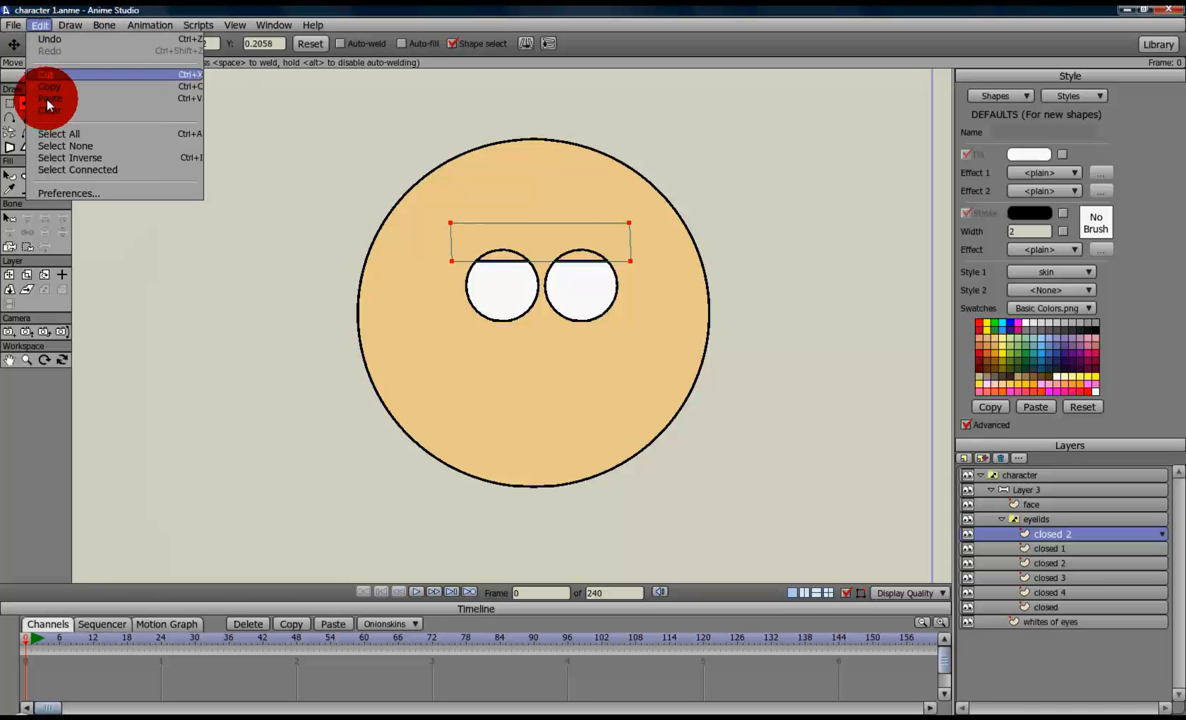
click(48, 101)
drag(543, 238, 543, 318)
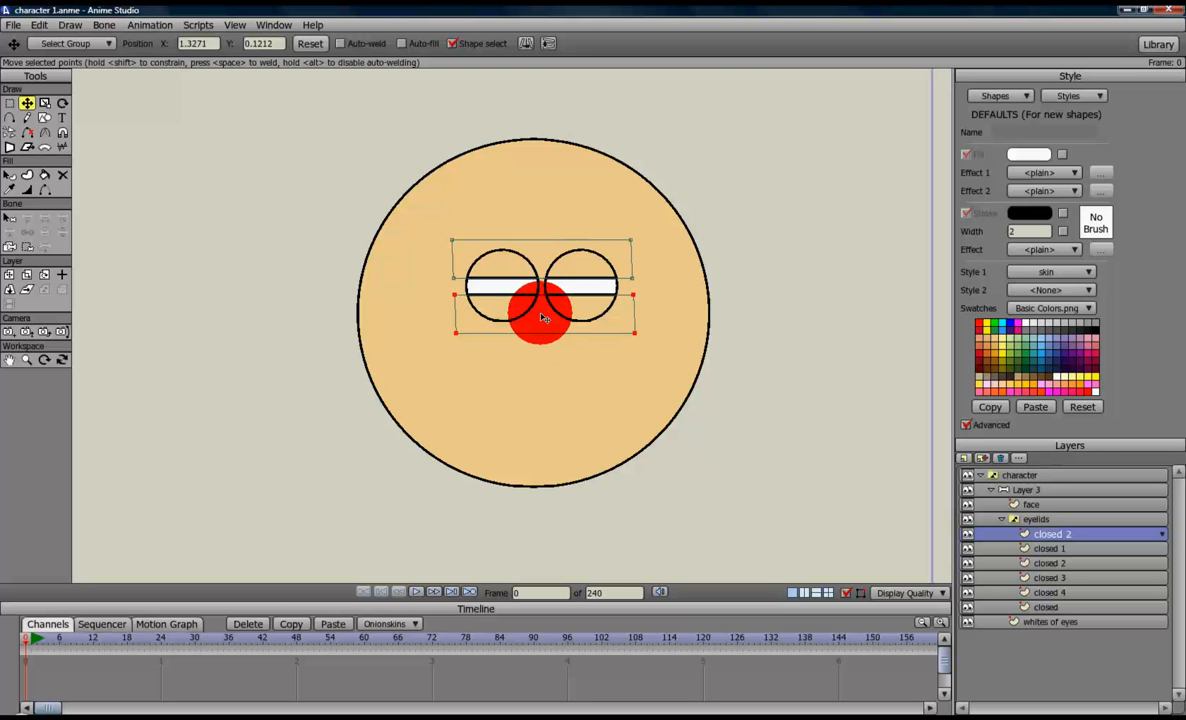
Step: Rename the duplicated layer with upper and lower eyelids as suspicious
double_click(1048, 536)
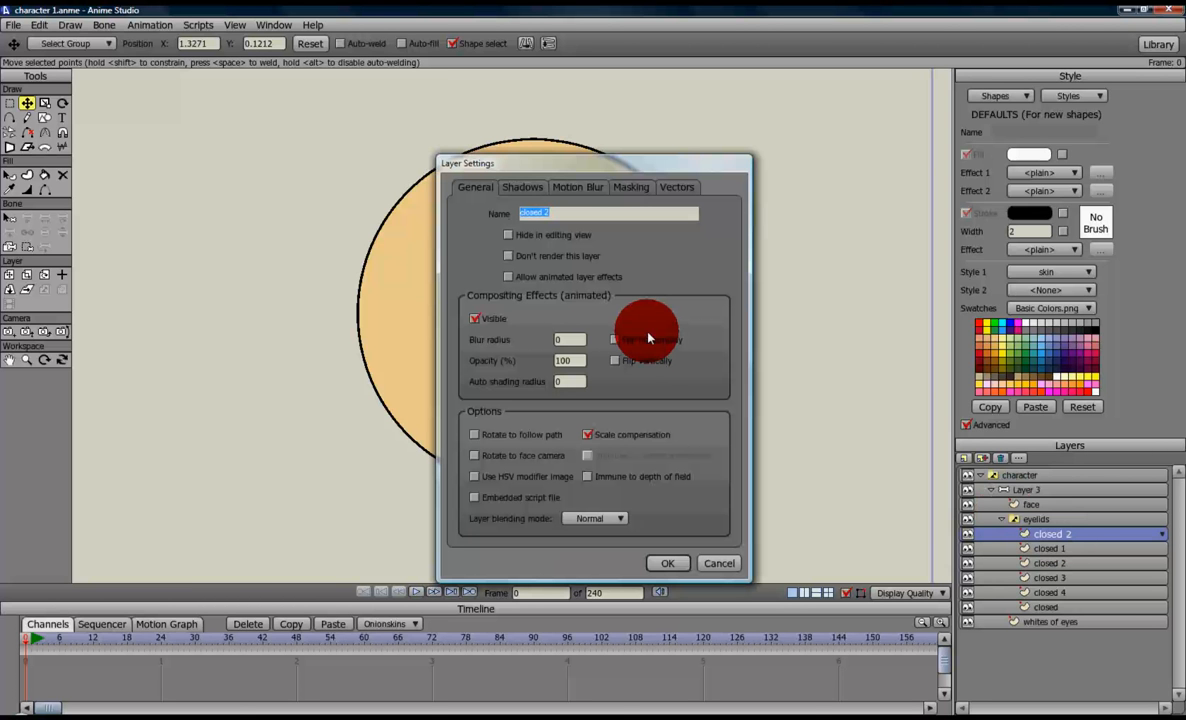
text(suspicious)
key(Return)
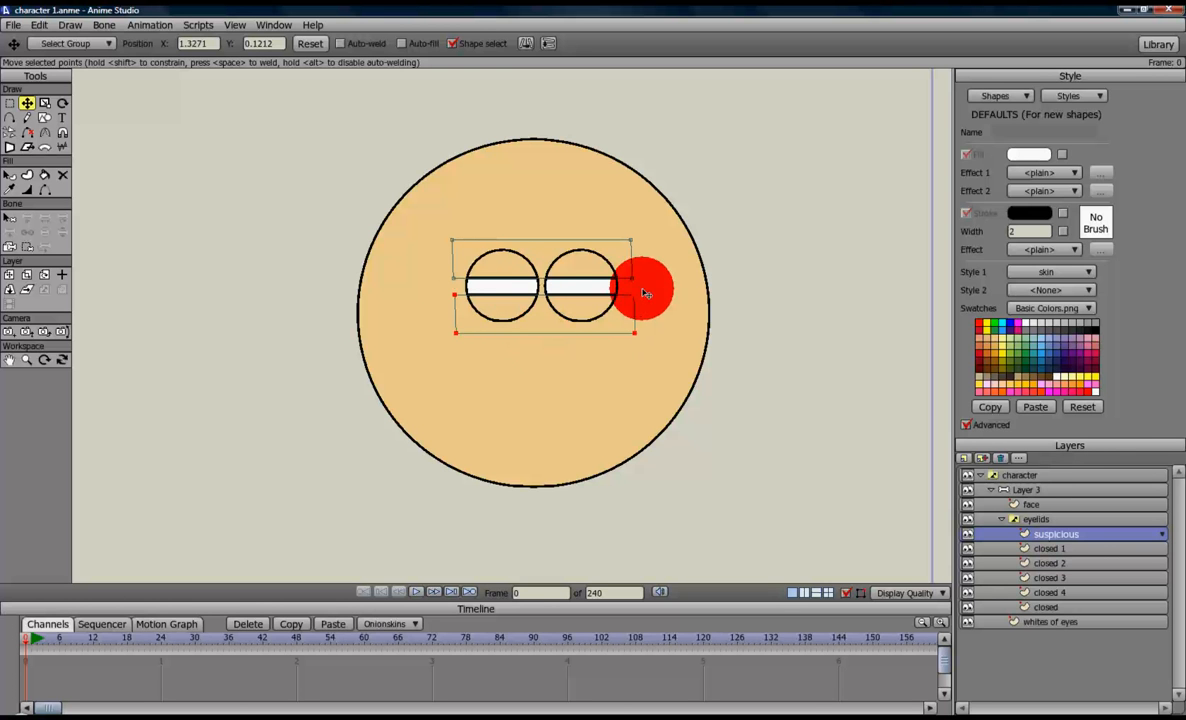
Step: In a duplicate of the suspicious layer, delete the upper eyelid rectangle and move the lower one to X 1.3222, Y 0.1138
click(983, 458)
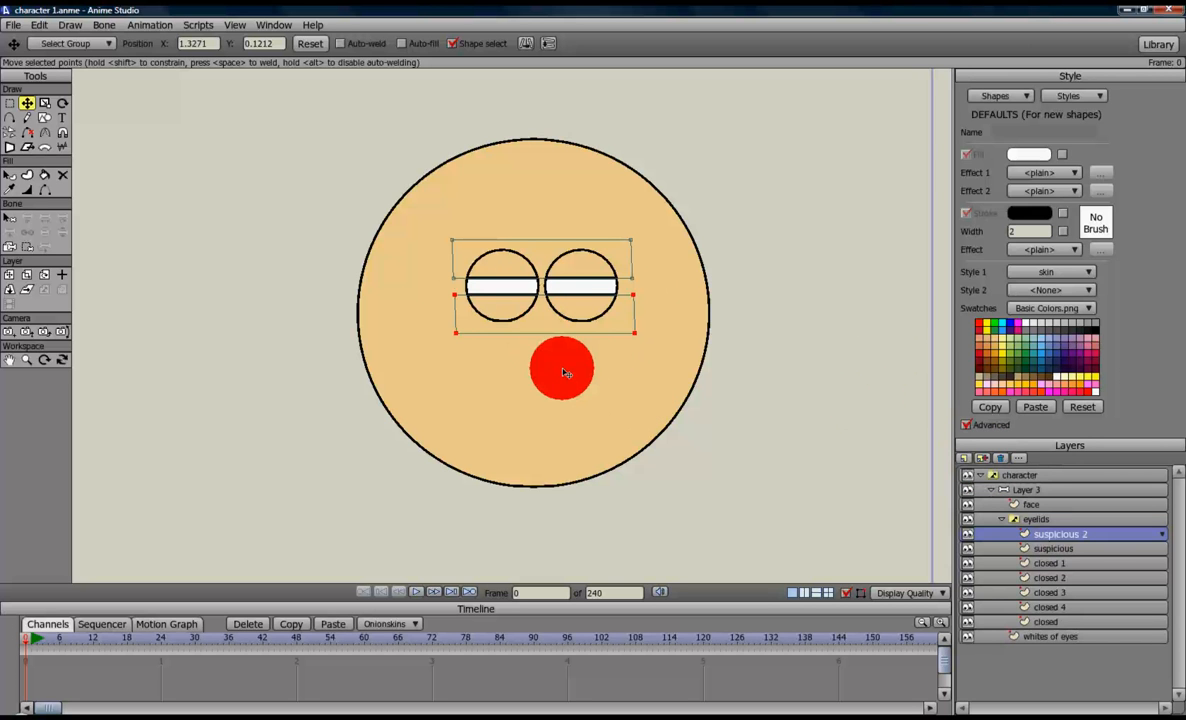
drag(549, 262, 539, 218)
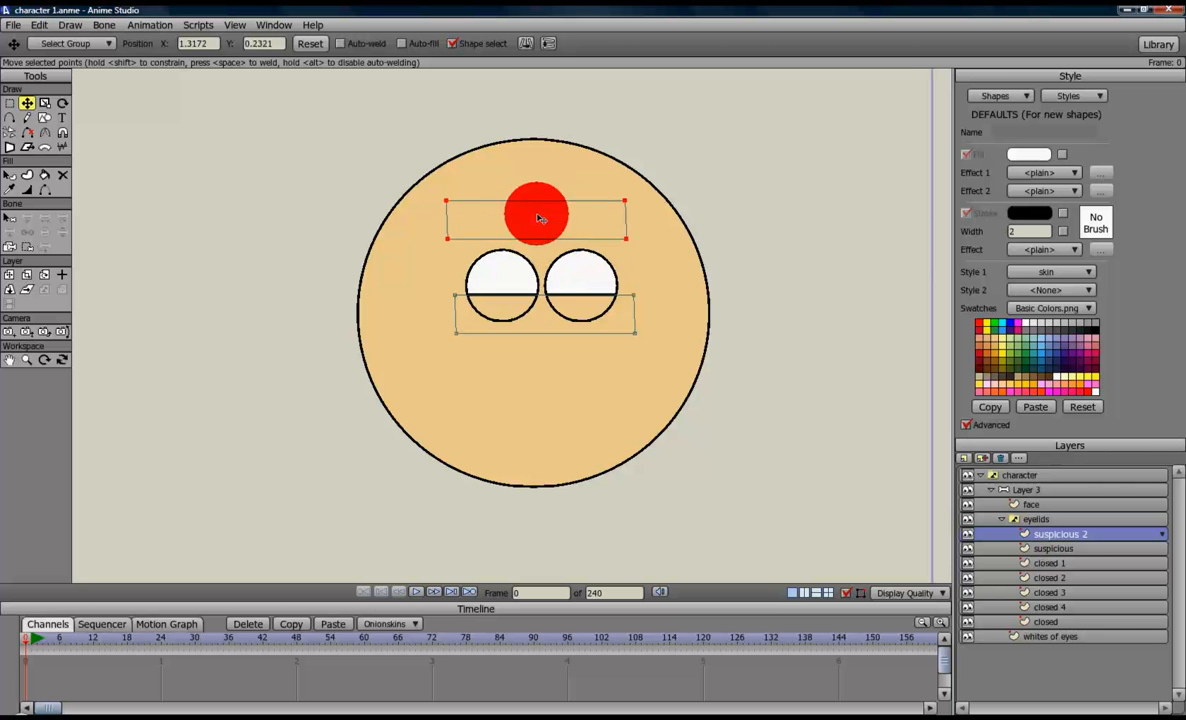
key(Delete)
drag(533, 326, 546, 350)
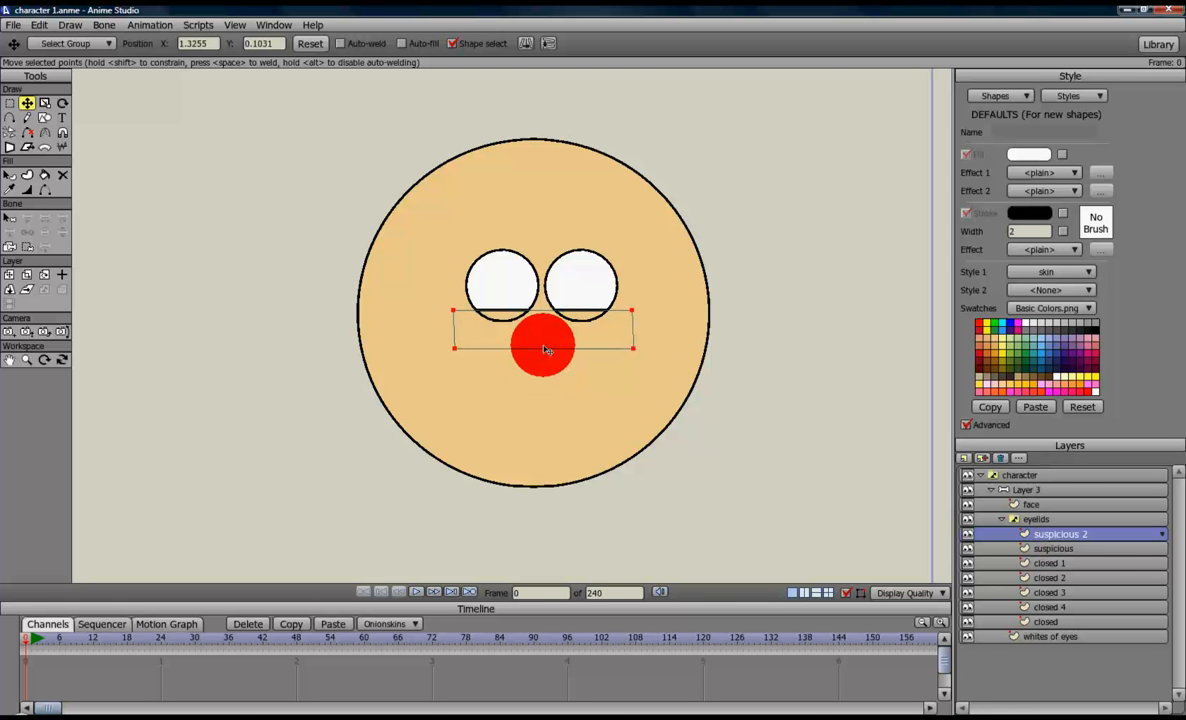
drag(543, 336, 545, 329)
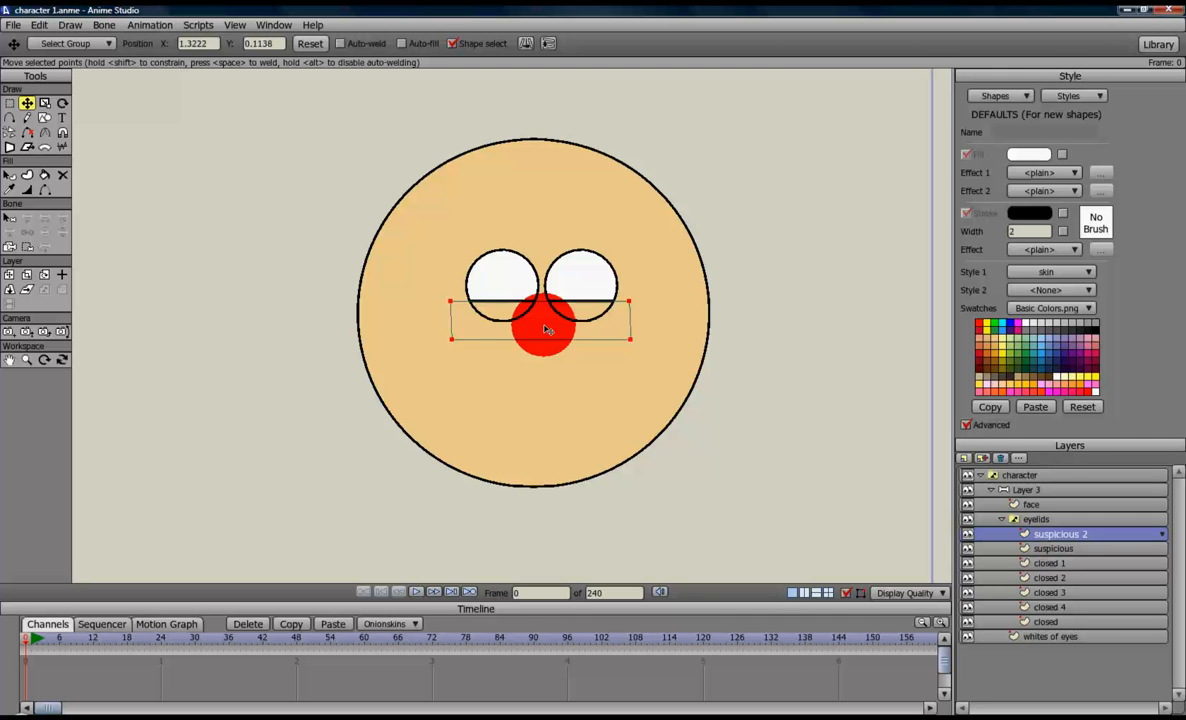
Step: Review the eyelid positions in the eyelids switch layer, from wink through the bottom closed, suspicious and closed layers
click(1006, 519)
click(1001, 520)
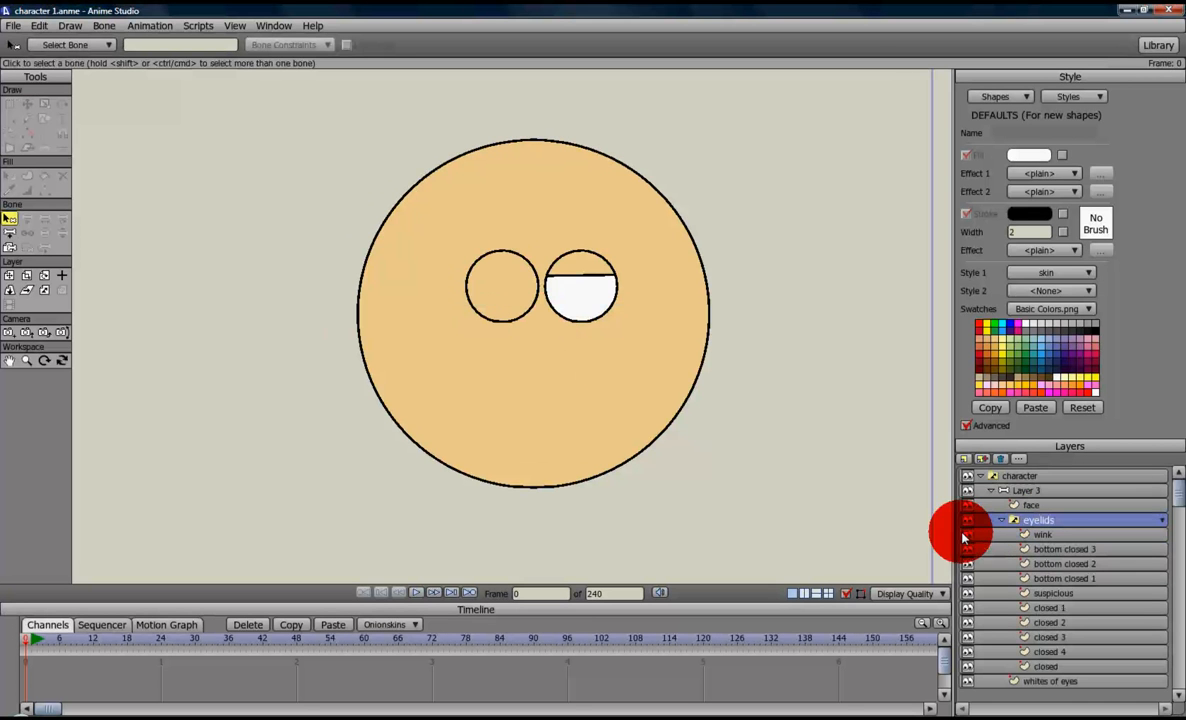
click(1049, 548)
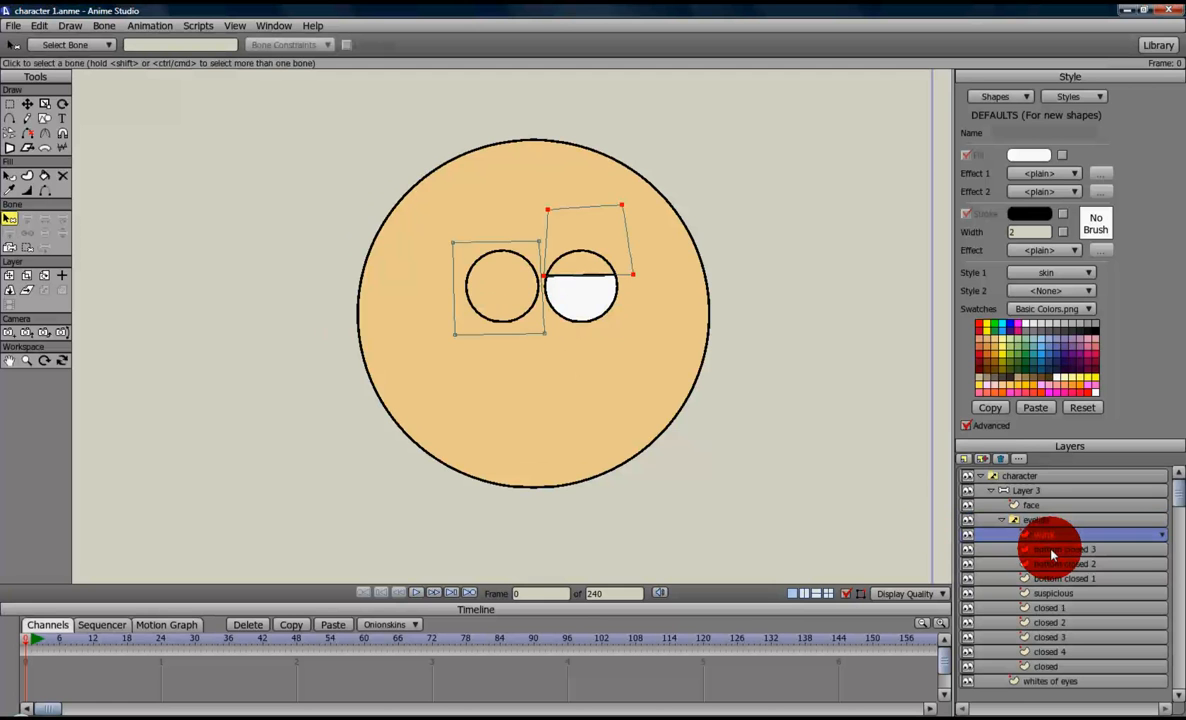
click(1055, 551)
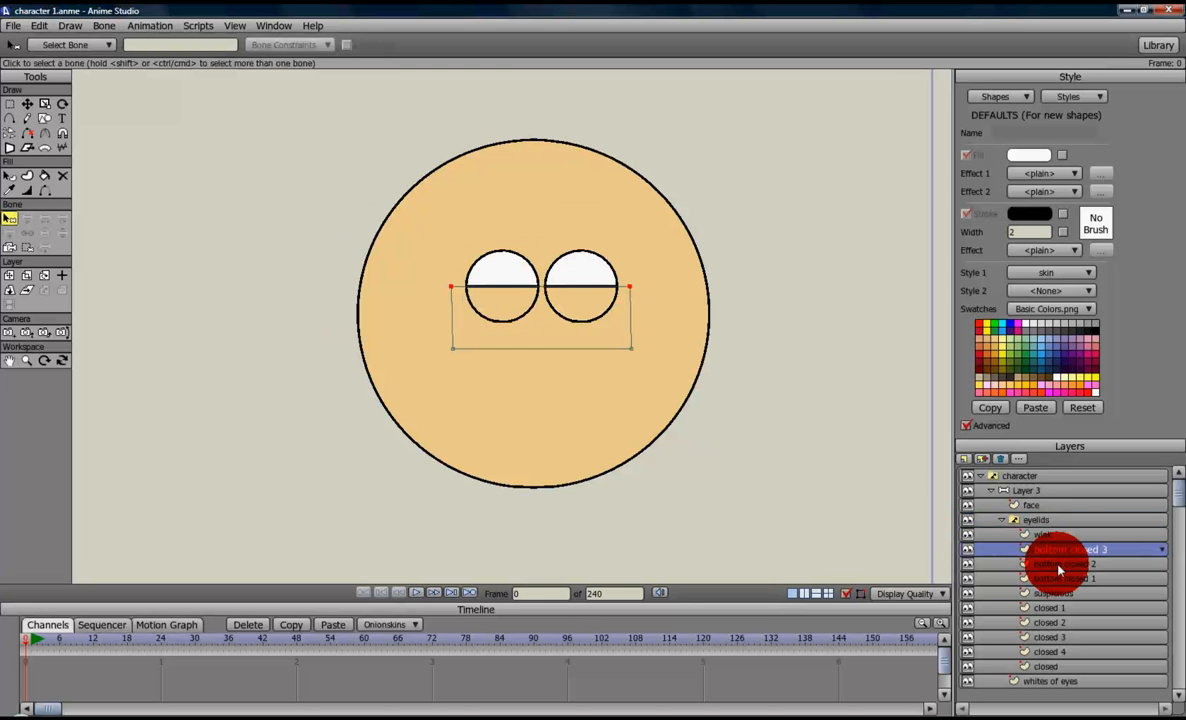
click(1060, 566)
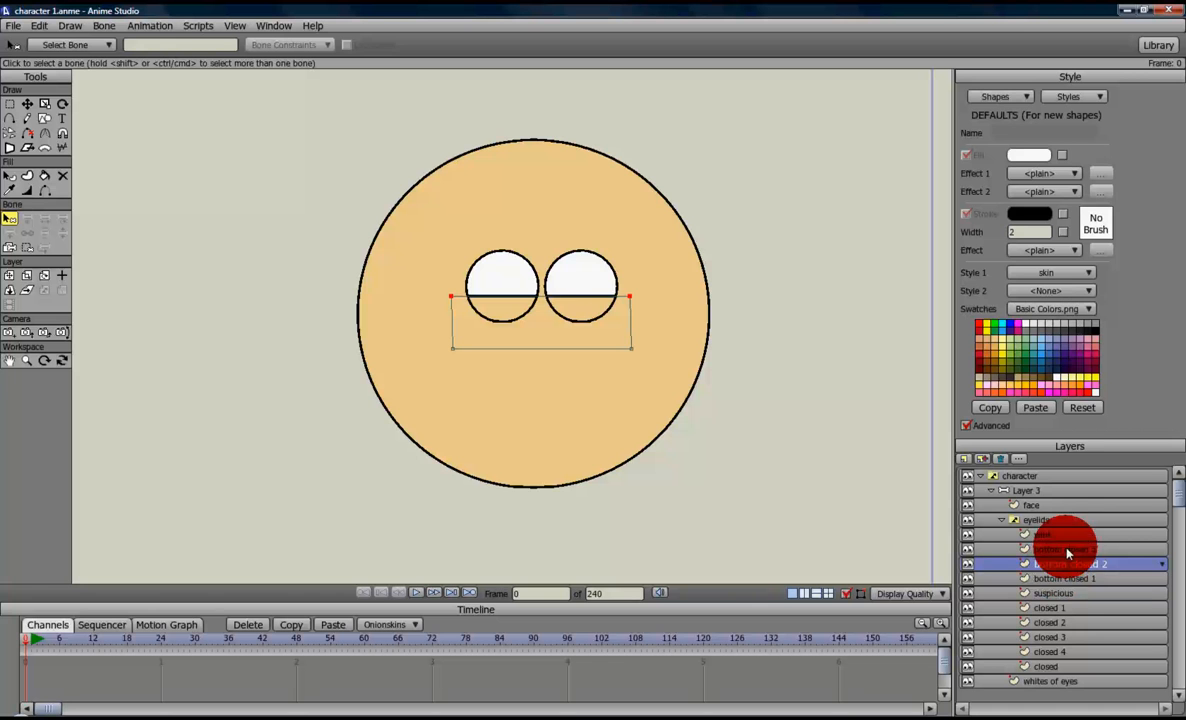
click(1066, 580)
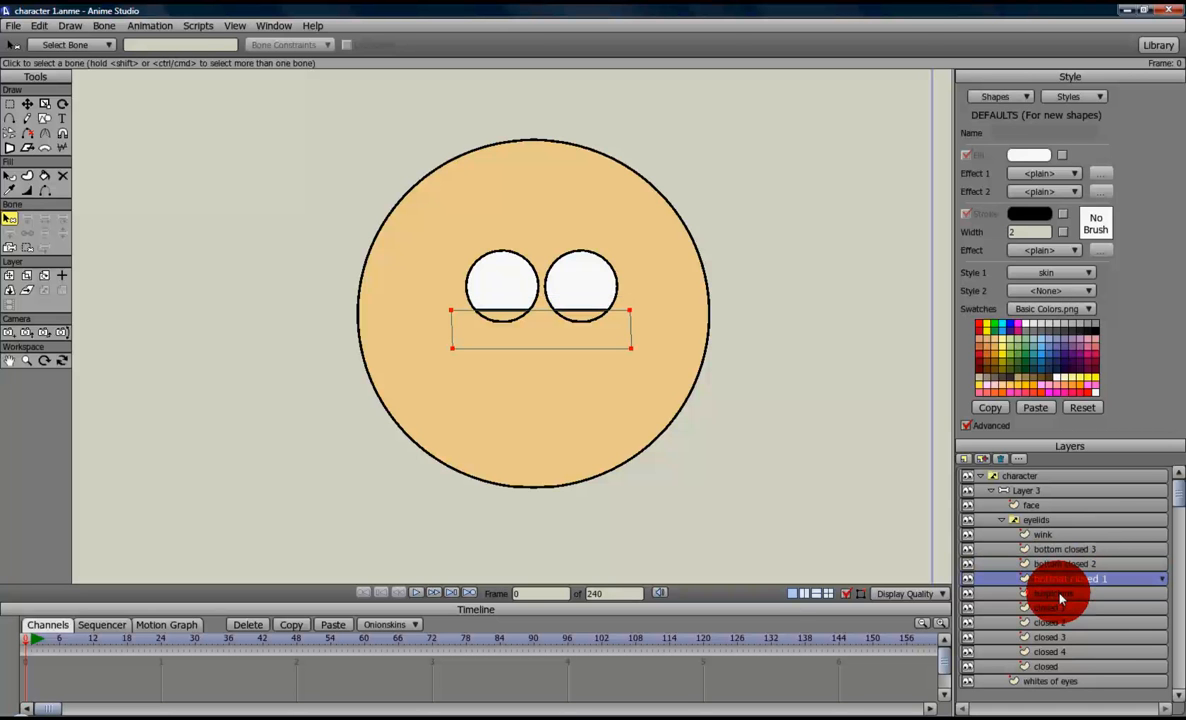
click(1060, 595)
click(1057, 609)
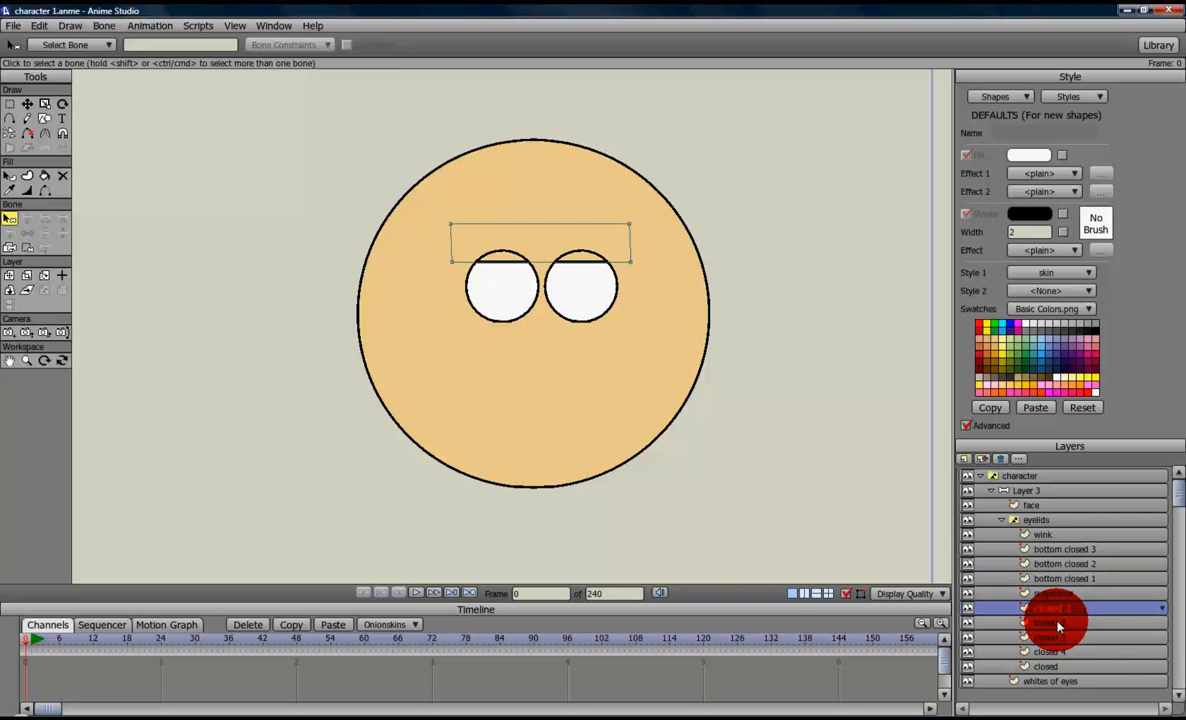
click(1059, 638)
click(1063, 668)
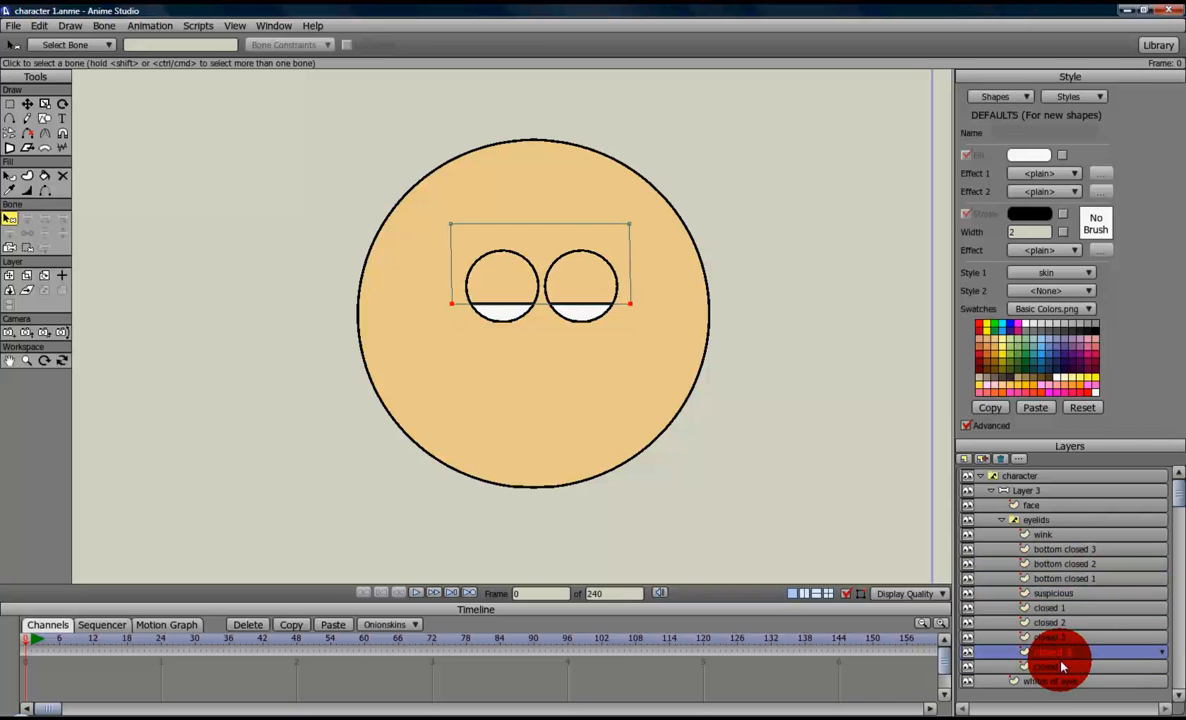
click(1044, 537)
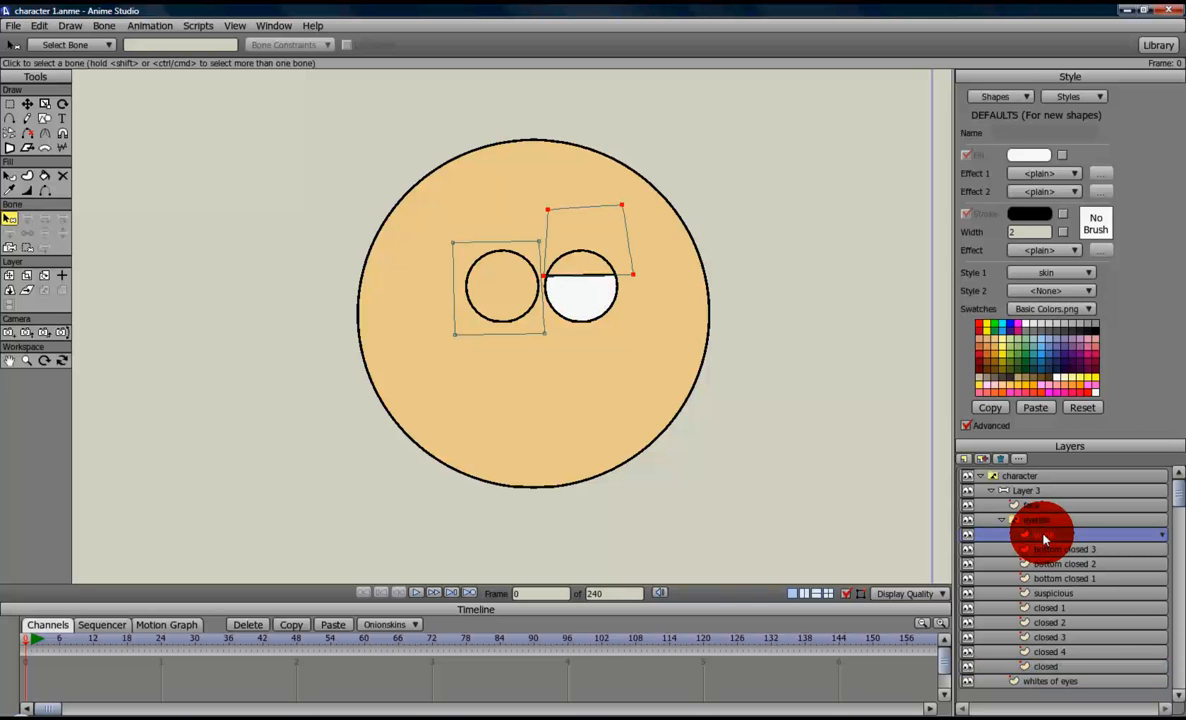
Step: Add an empty vector layer above wink in the eyelids switch layer and rename it as open
click(964, 462)
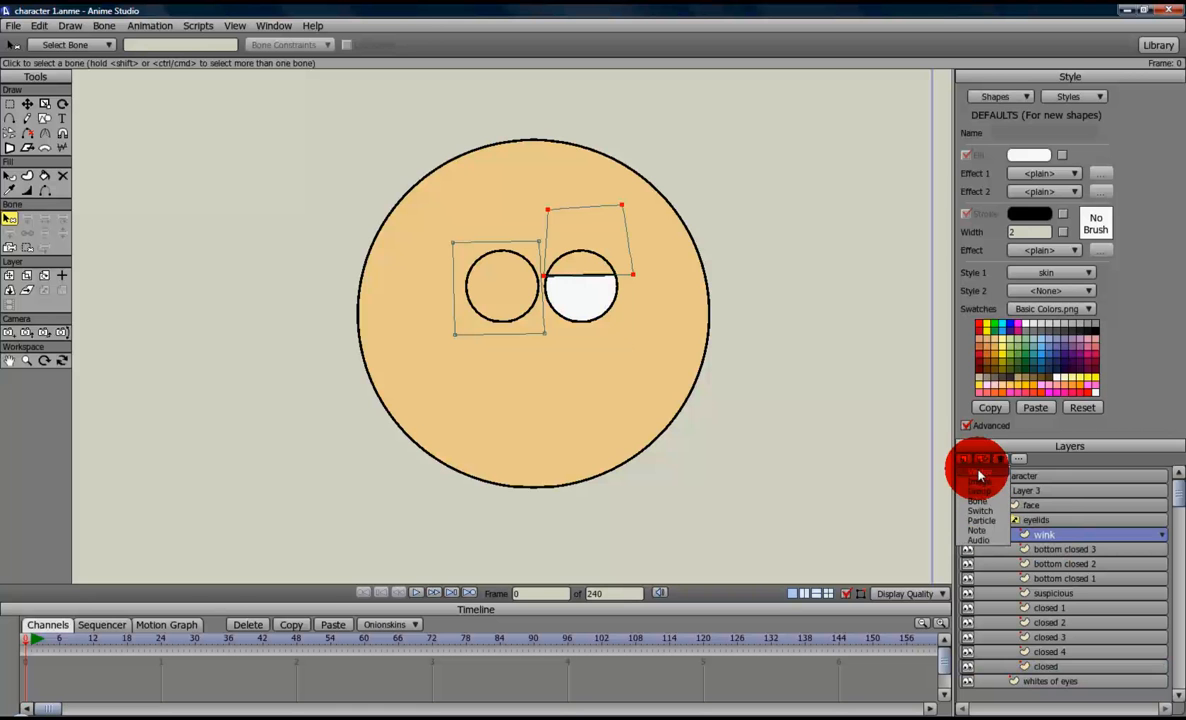
click(978, 476)
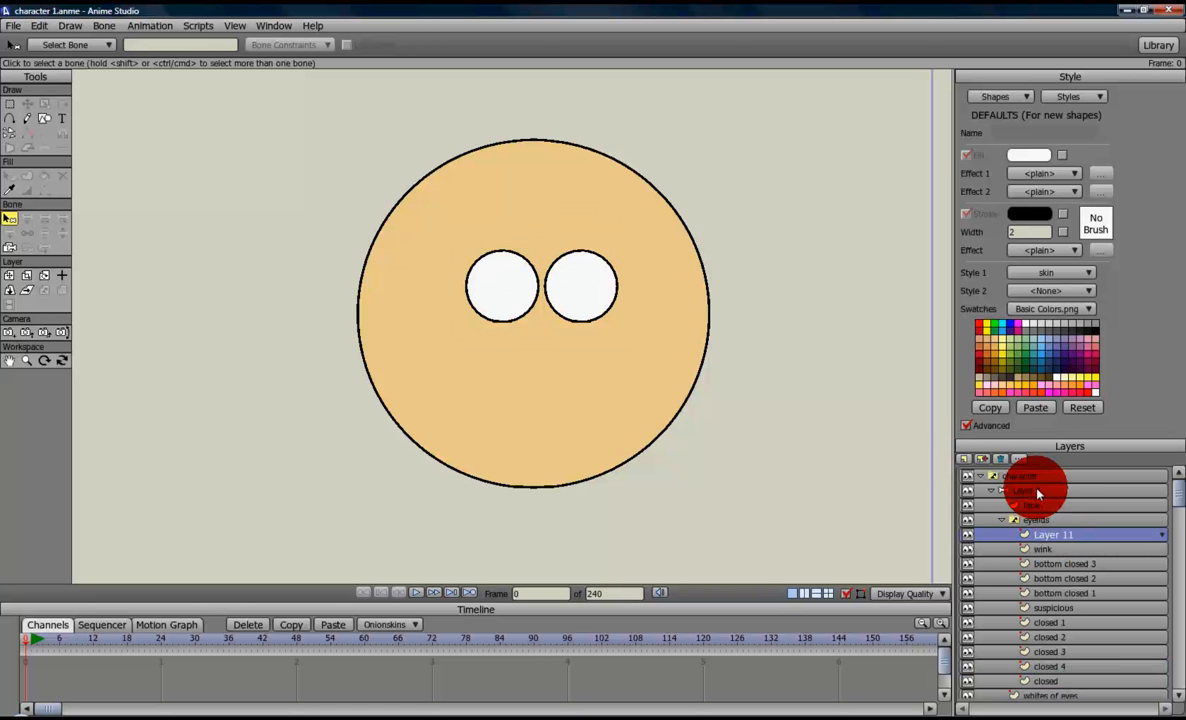
double_click(1056, 540)
text(open)
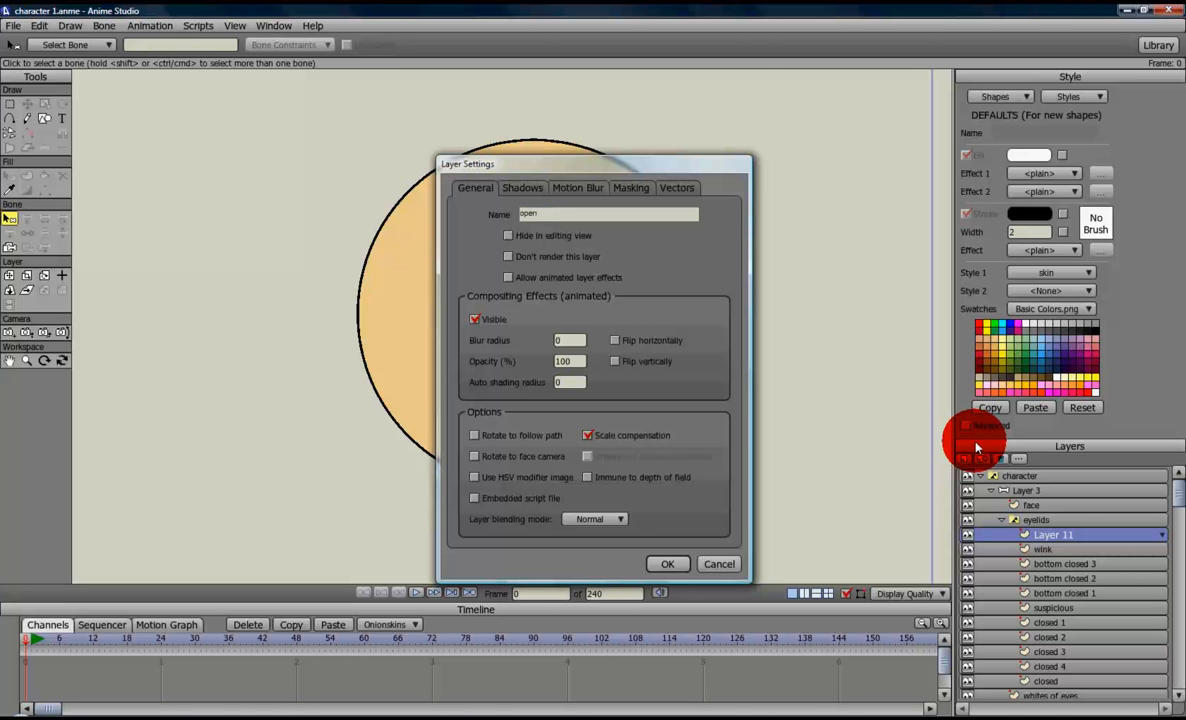
key(Return)
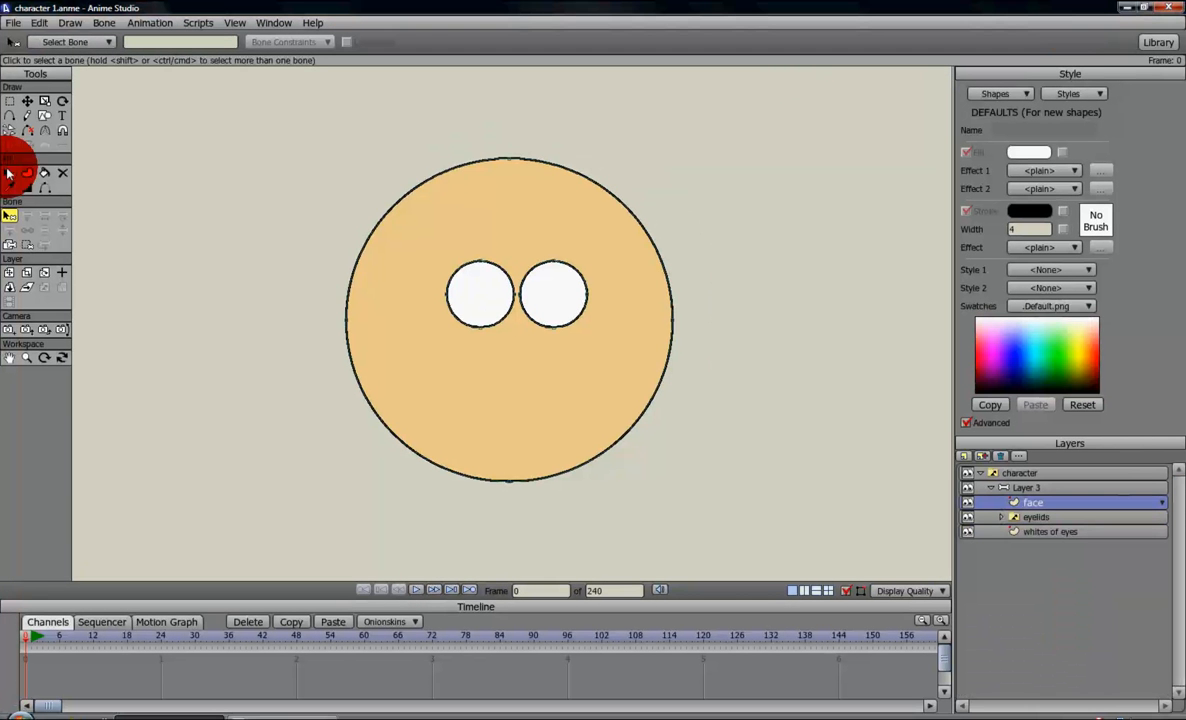
Step: Draw a closed wavy hair outline around the upper half of the head on the face layer with the Add Point tool
click(11, 118)
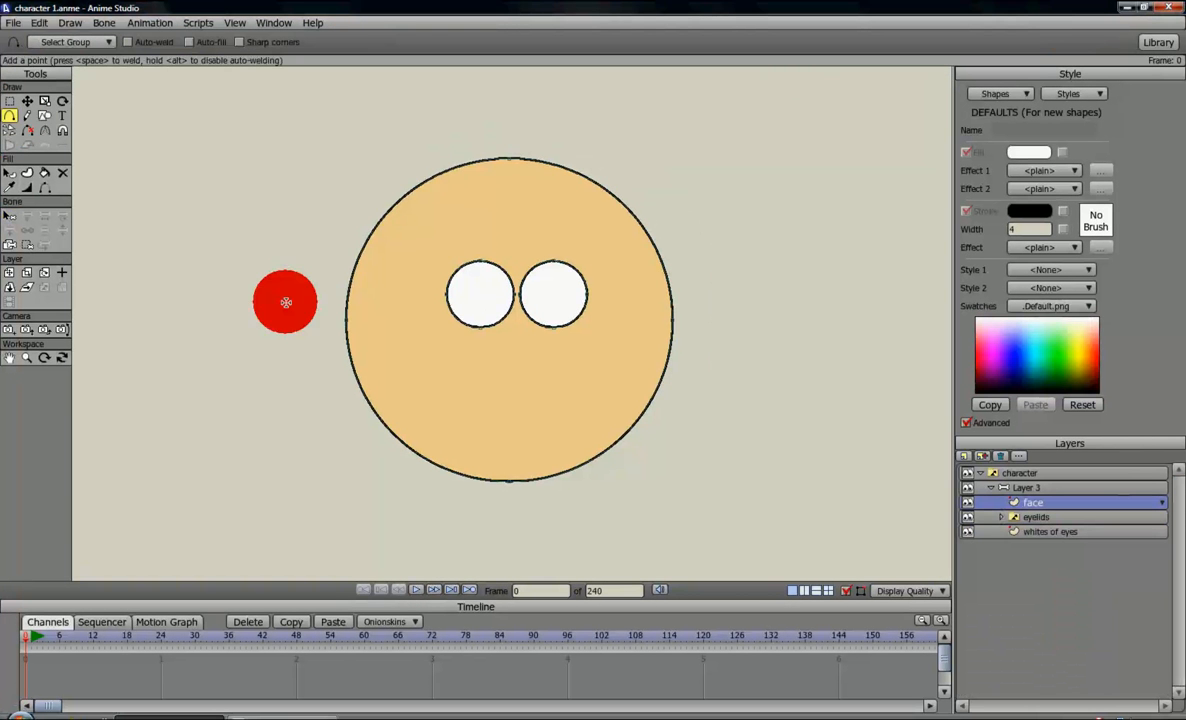
click(348, 293)
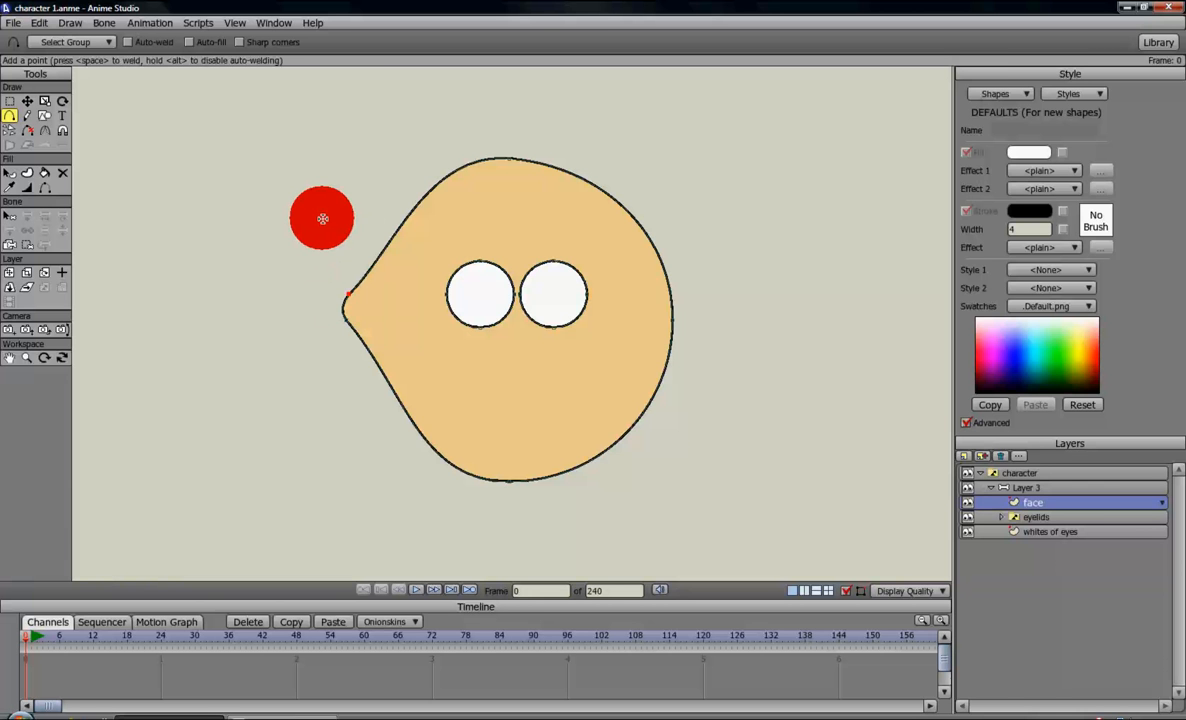
key(ctrl+z)
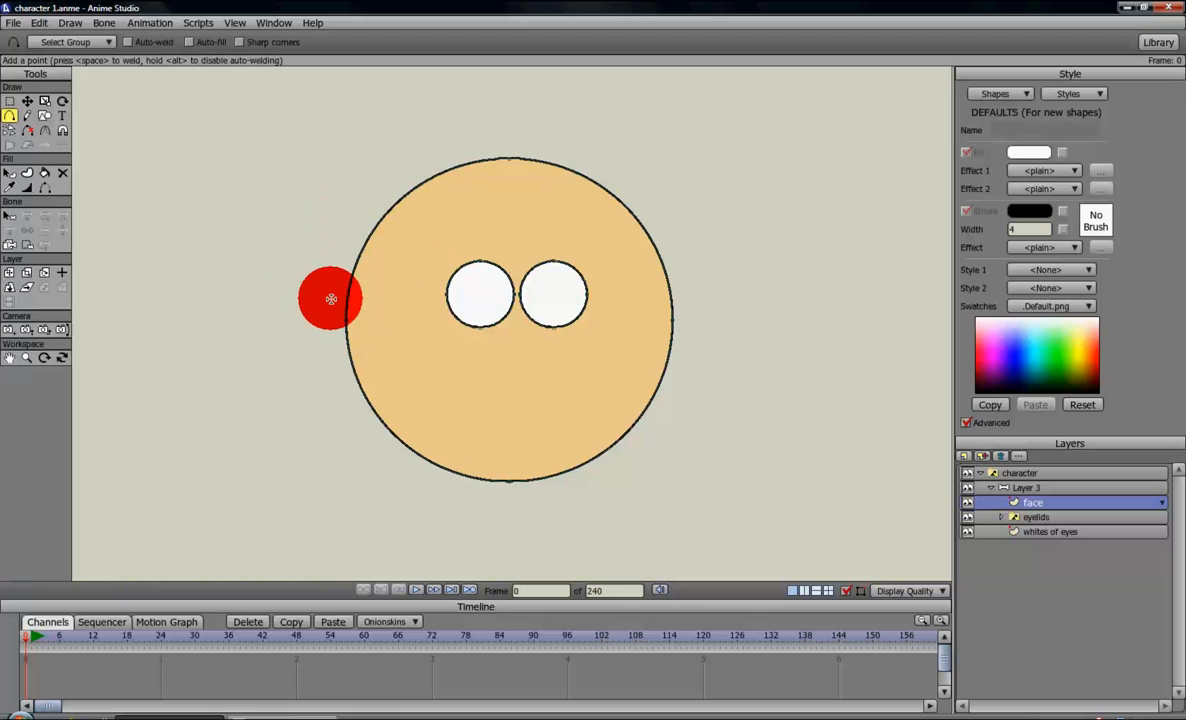
mouse_move(325, 303)
mouse_down()
mouse_move(383, 299)
mouse_move(377, 271)
mouse_move(411, 260)
mouse_move(384, 212)
mouse_move(447, 209)
mouse_up()
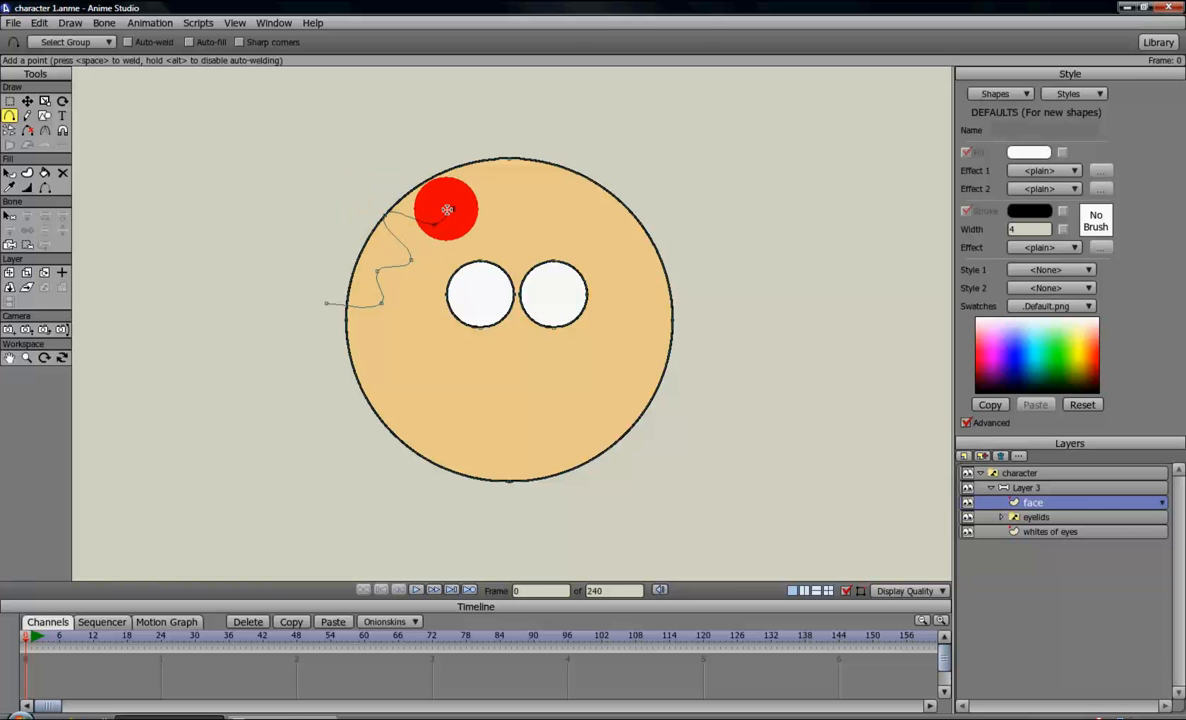
key(ctrl+z)
key(ctrl+z)
key(ctrl+z)
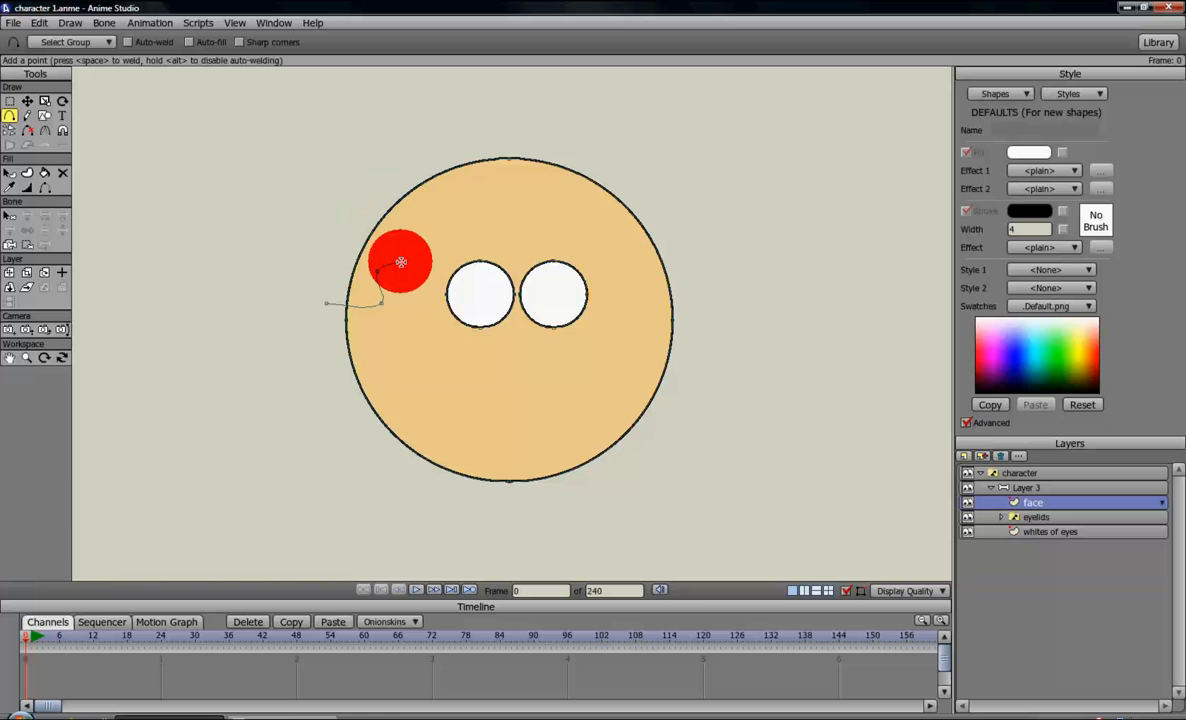
mouse_move(410, 263)
mouse_down()
mouse_move(410, 212)
mouse_move(516, 168)
mouse_move(617, 228)
mouse_move(661, 296)
mouse_move(658, 316)
mouse_move(683, 342)
mouse_move(696, 331)
mouse_move(694, 278)
mouse_move(664, 233)
mouse_move(677, 177)
mouse_move(604, 116)
mouse_move(508, 98)
mouse_move(397, 152)
mouse_move(357, 132)
mouse_move(346, 207)
mouse_move(308, 236)
mouse_move(312, 296)
mouse_move(325, 303)
mouse_up()
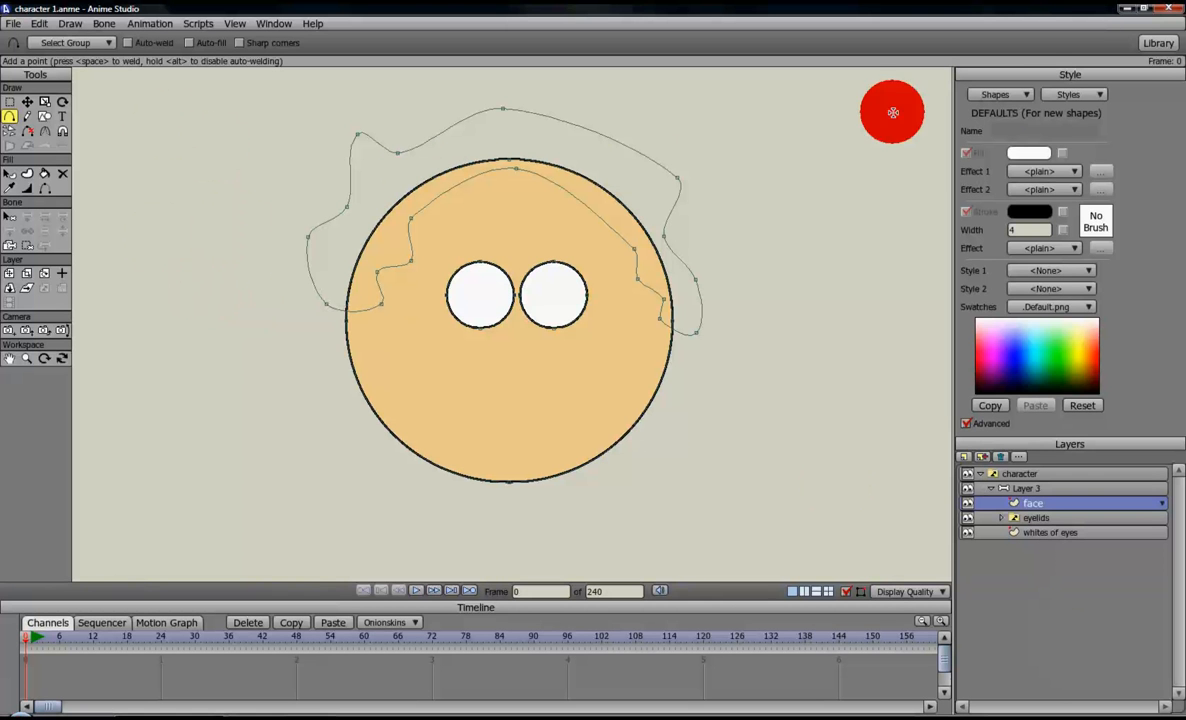
Step: Create a style named hair with an orange fill, a black stroke and a line width of 2
click(1100, 95)
click(1104, 108)
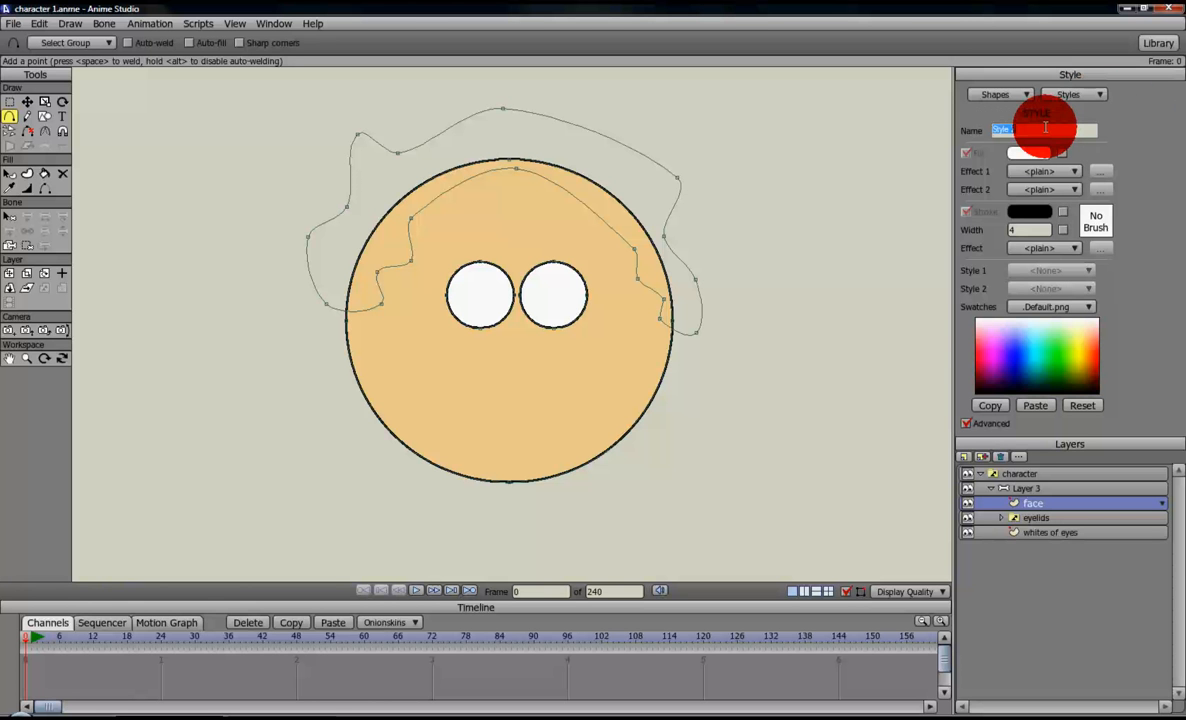
text(hair)
key(Return)
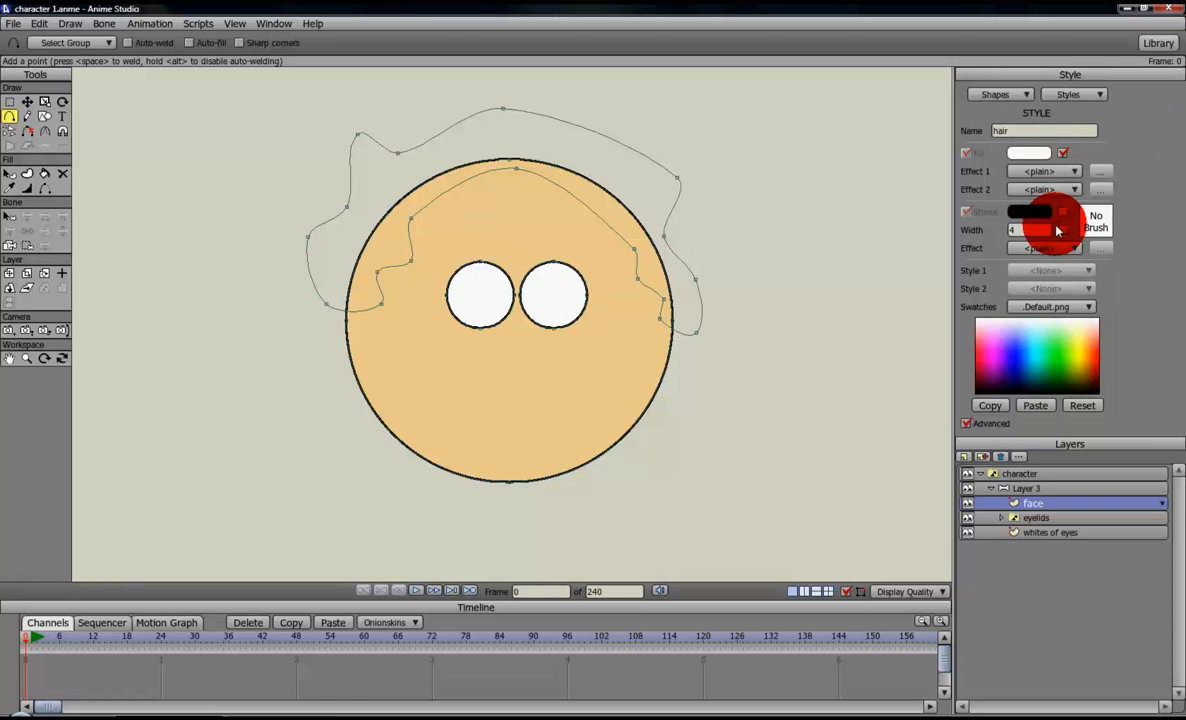
drag(1026, 228, 1004, 227)
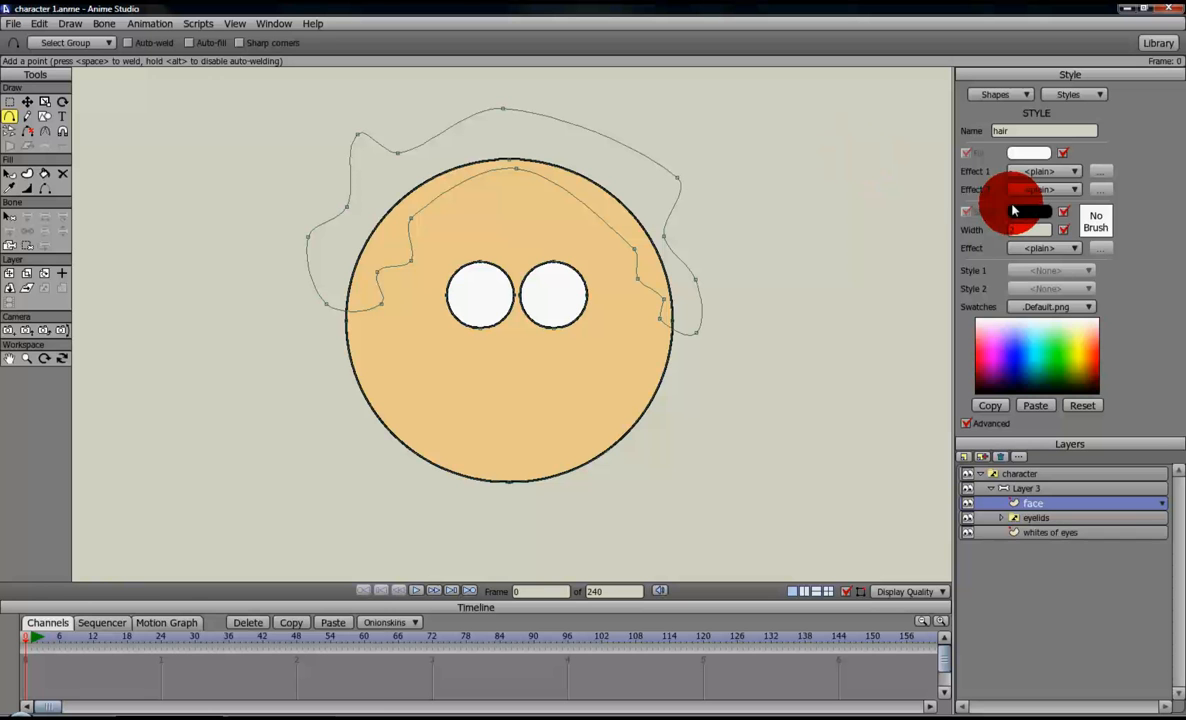
click(1091, 331)
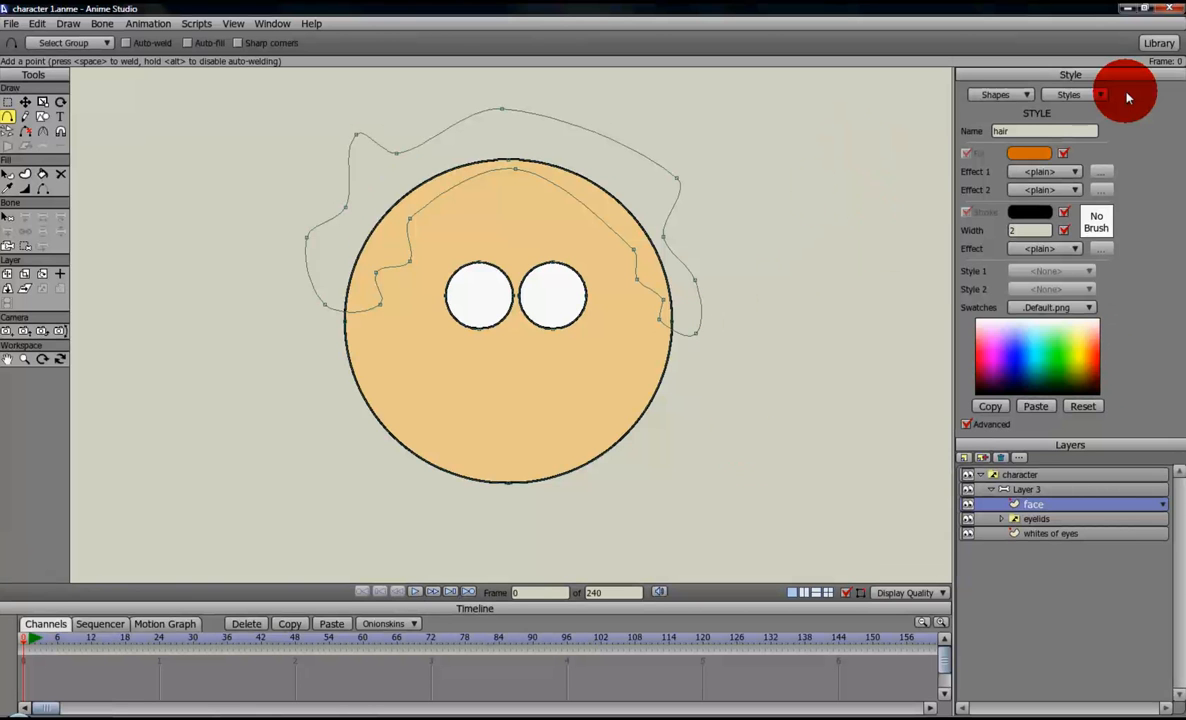
Step: Switch from editing the hair style to the new-shape defaults and assign hair as Style 1
click(1097, 94)
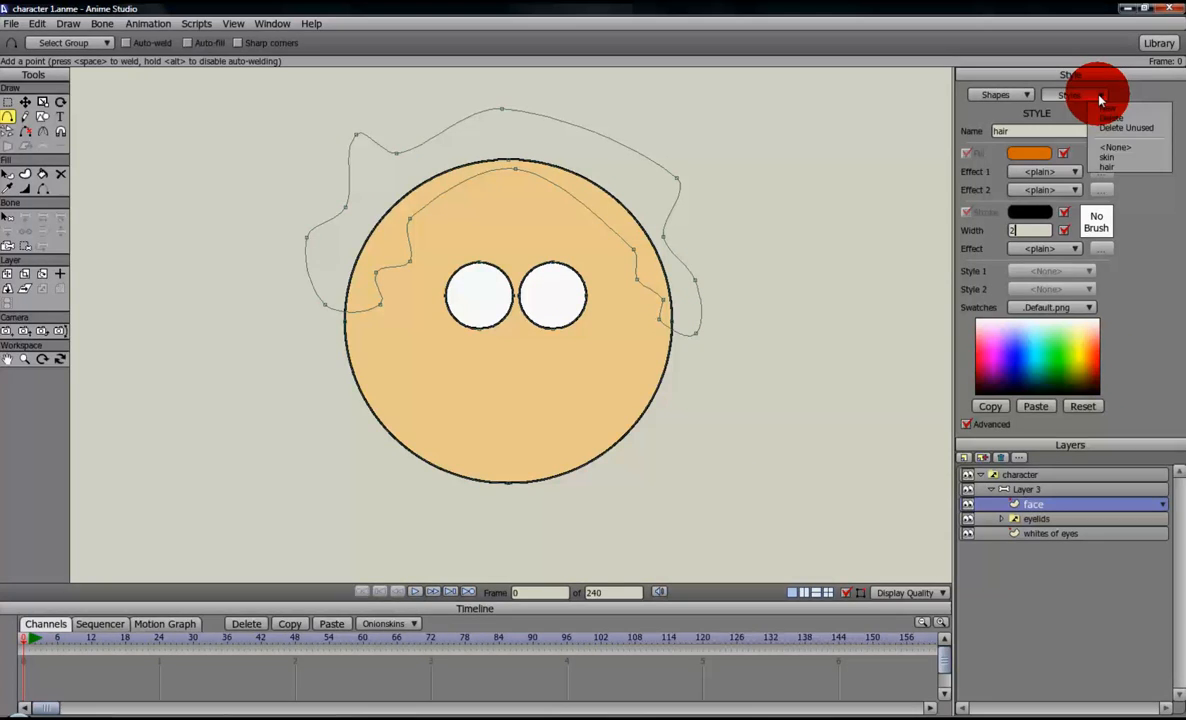
click(1110, 150)
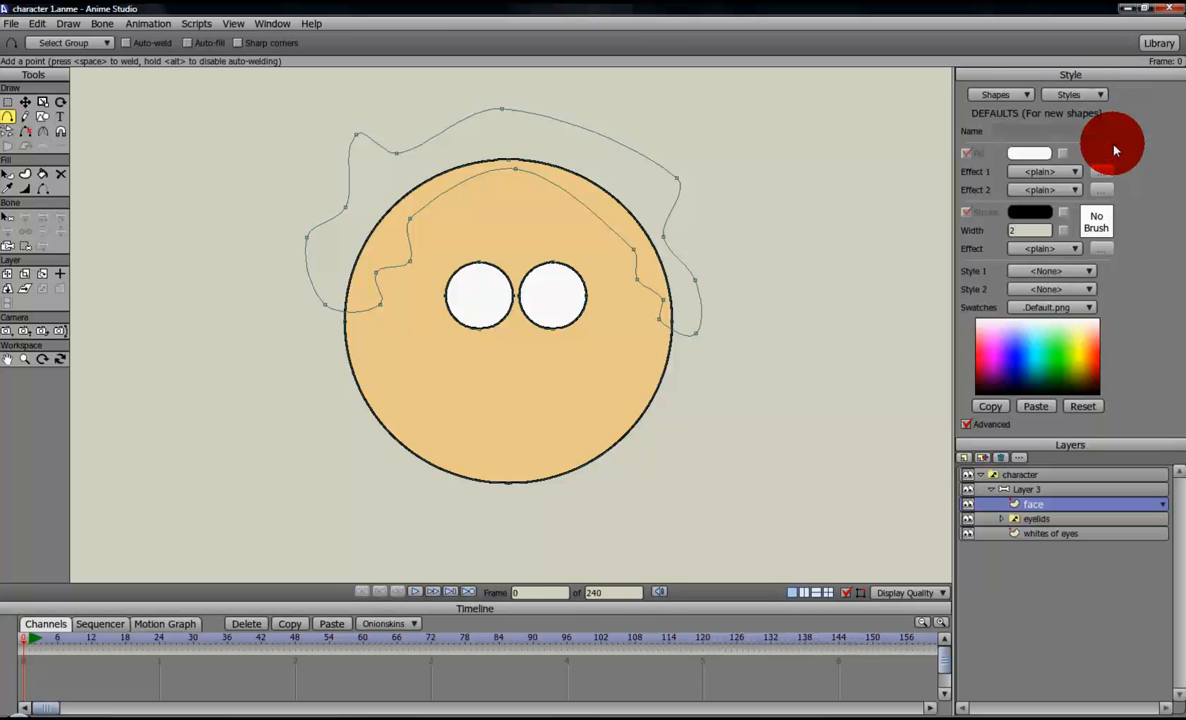
click(1090, 275)
click(1091, 276)
click(1106, 311)
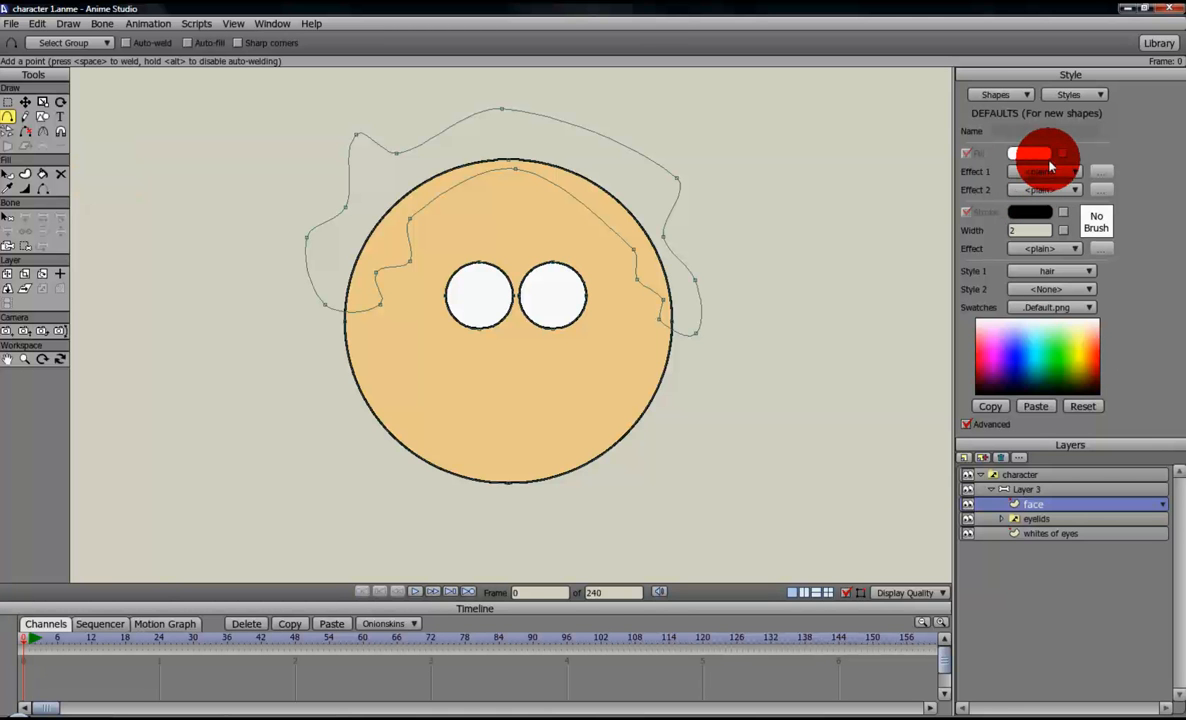
drag(1066, 374, 1031, 153)
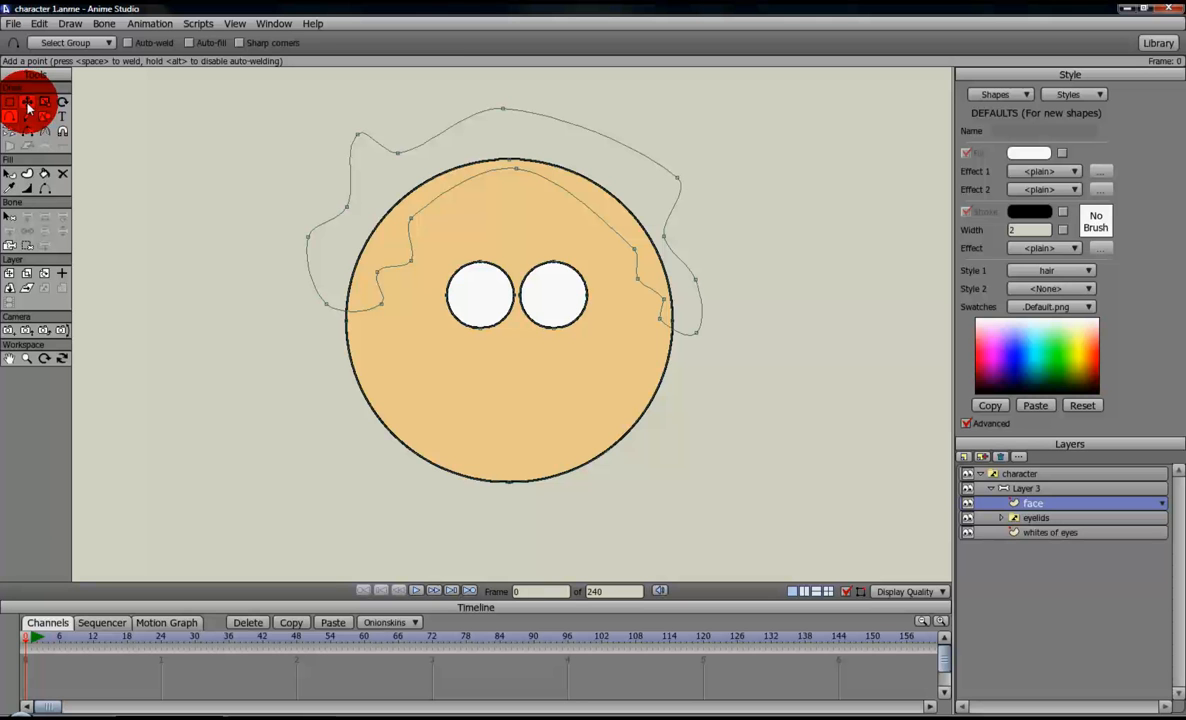
click(29, 179)
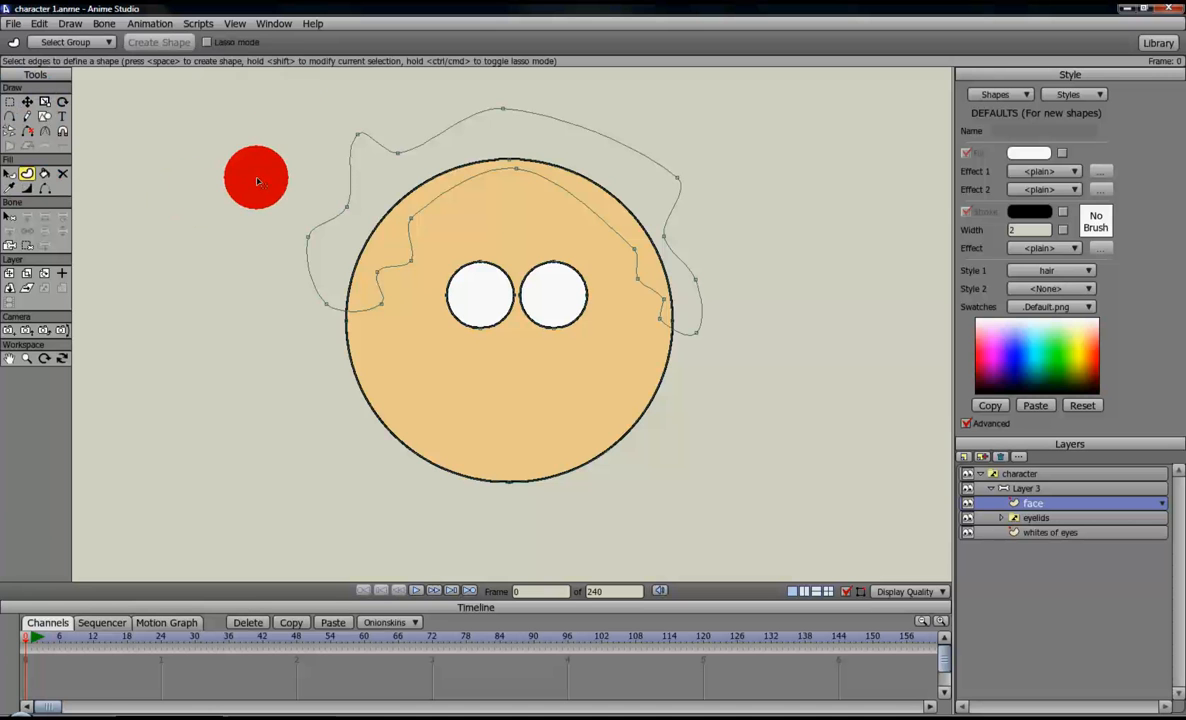
scroll(268, 155, down, 2)
drag(328, 152, 675, 339)
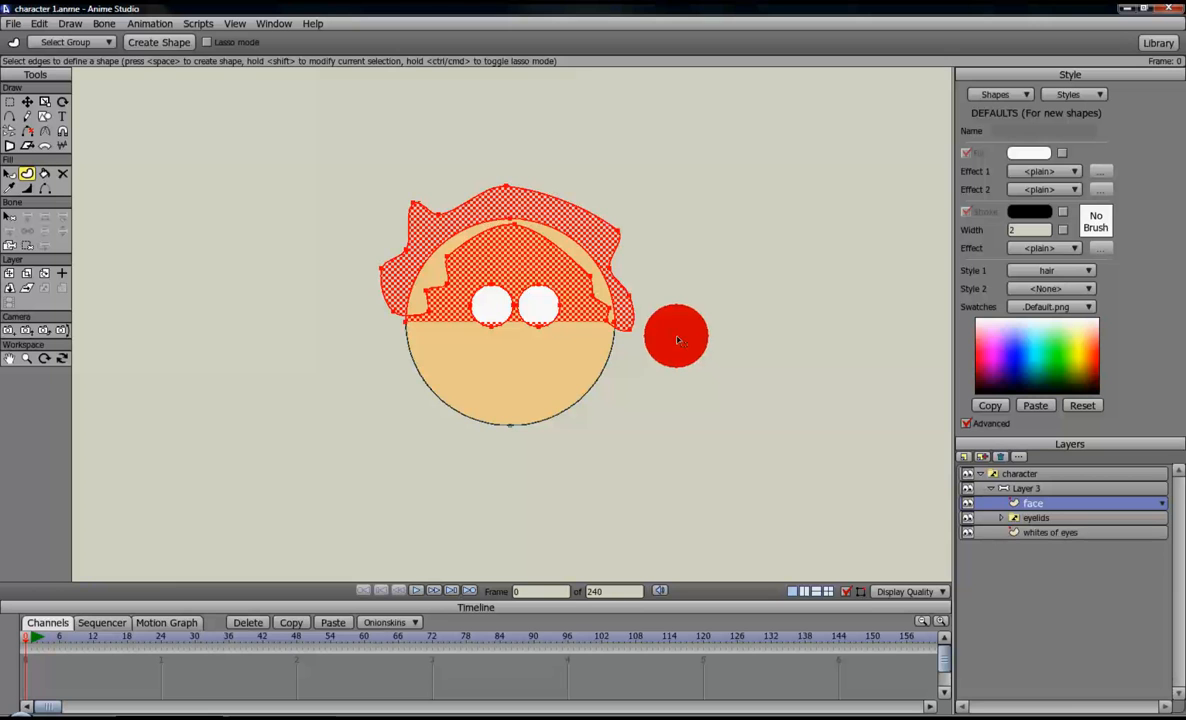
click(376, 148)
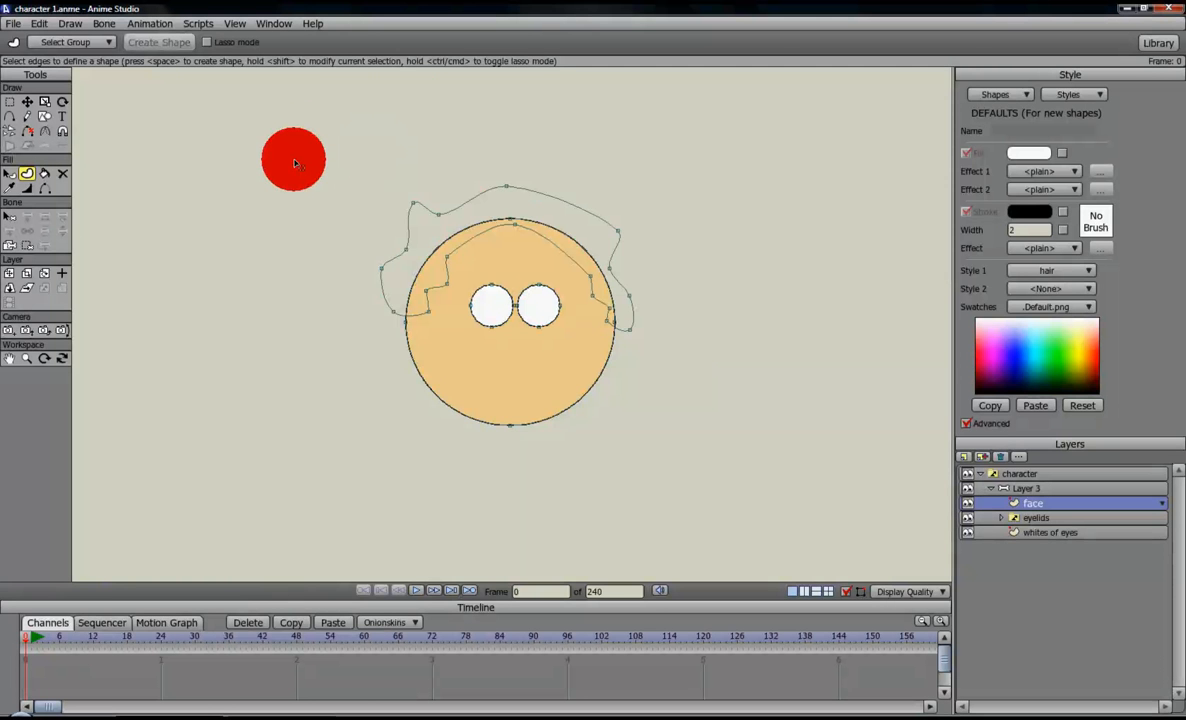
Step: Try to create a hair shape in place by selecting the hair outline and excluding the head circle's points
scroll(292, 155, up, 1)
mouse_move(323, 165)
mouse_down()
mouse_move(319, 346)
mouse_move(453, 313)
mouse_move(499, 242)
mouse_move(564, 251)
mouse_move(611, 343)
mouse_move(707, 300)
mouse_move(555, 133)
mouse_move(414, 140)
mouse_up()
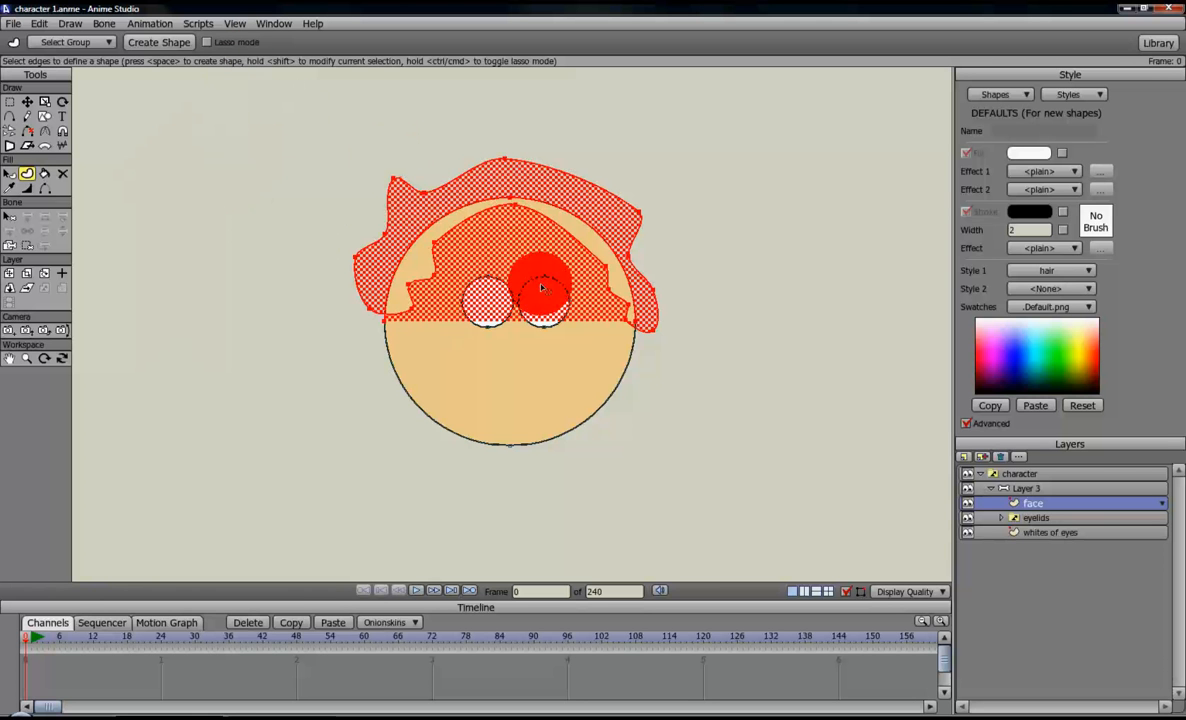
scroll(537, 273, up, 4)
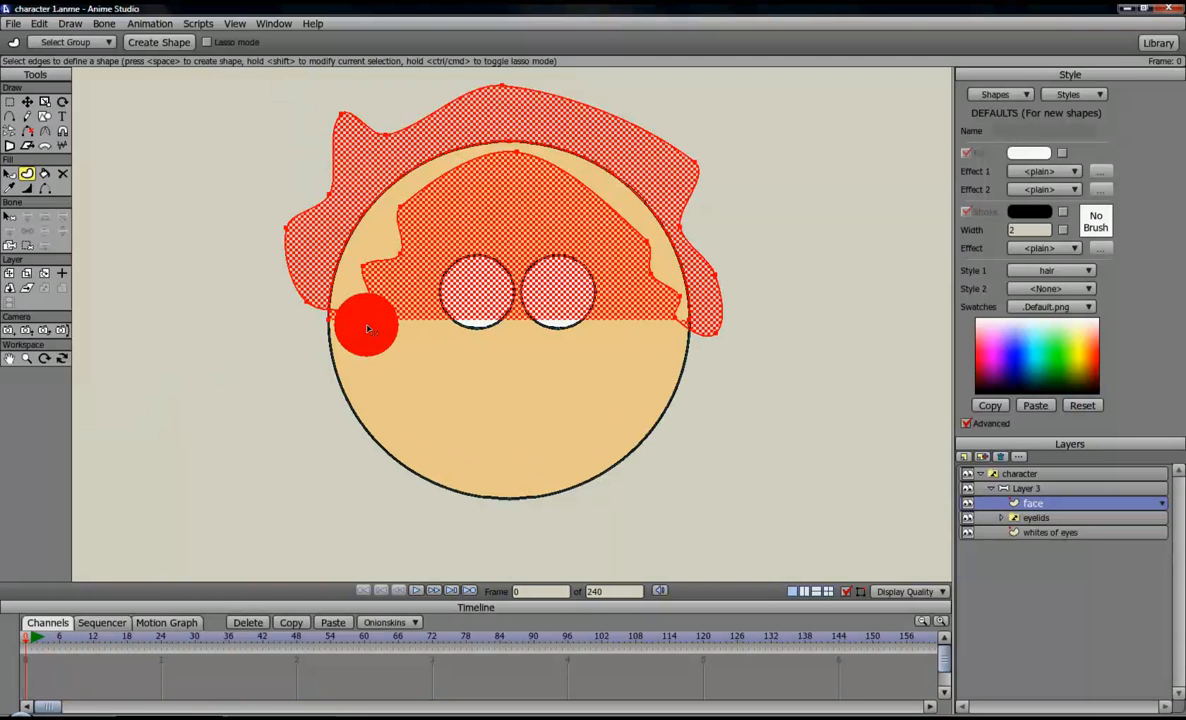
shift+click(328, 321)
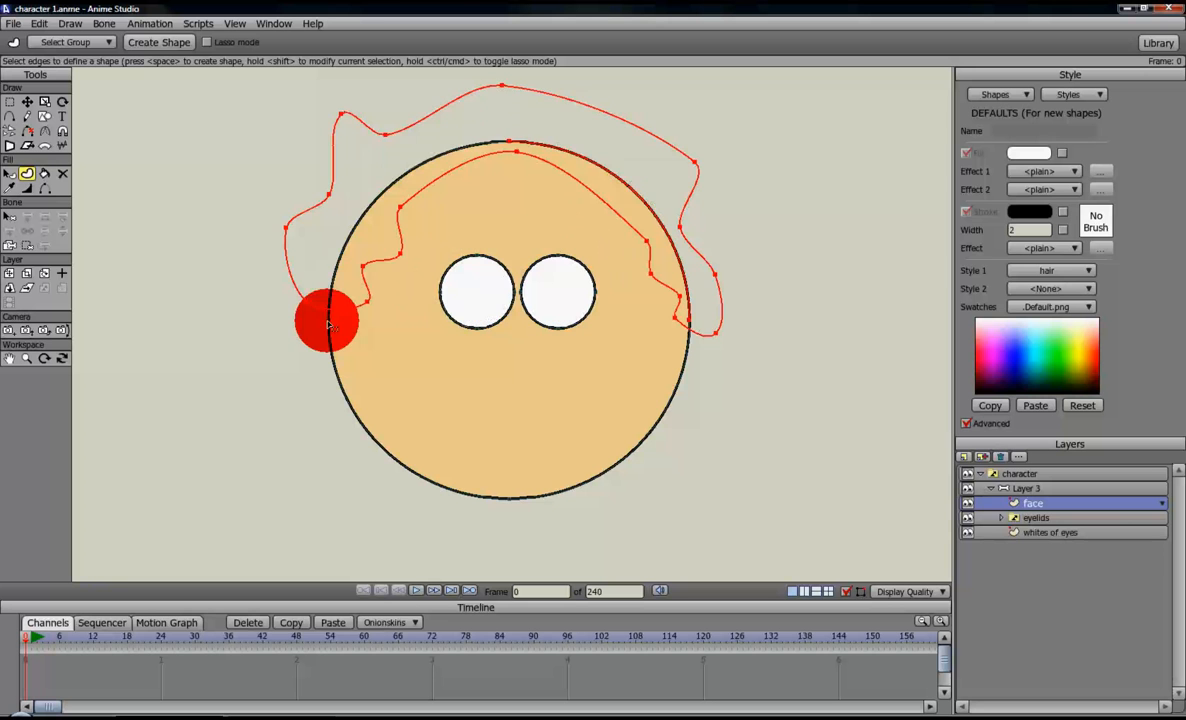
shift+click(507, 143)
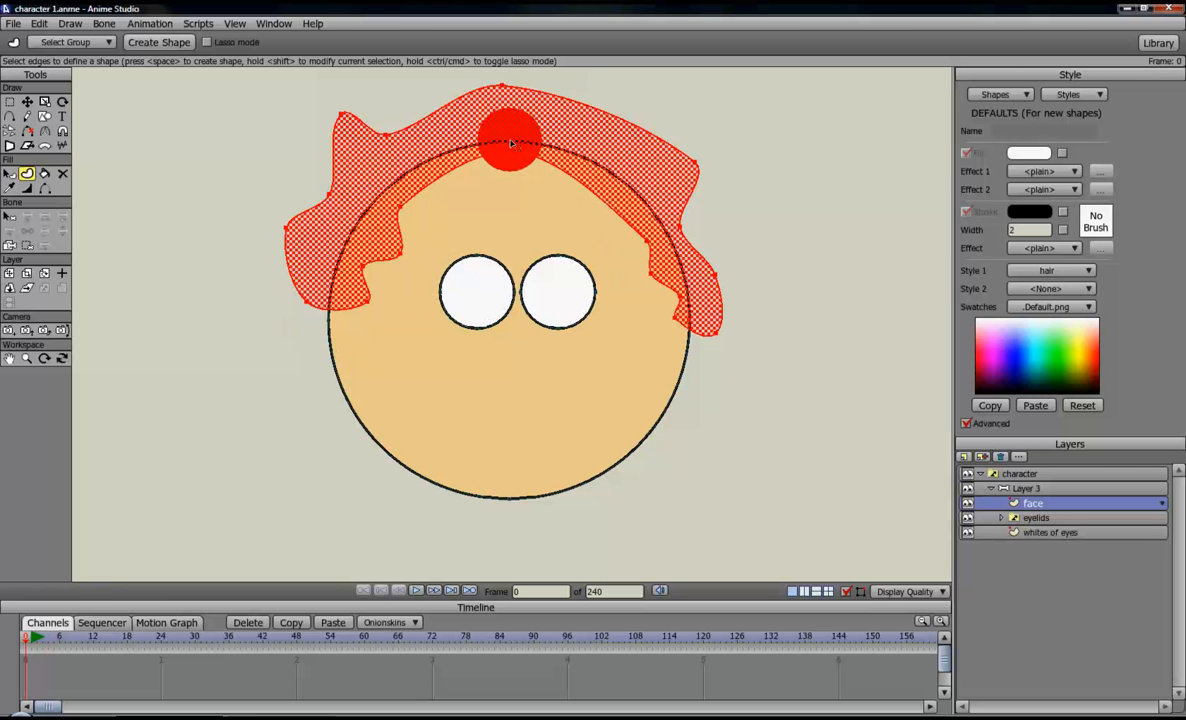
shift+click(690, 322)
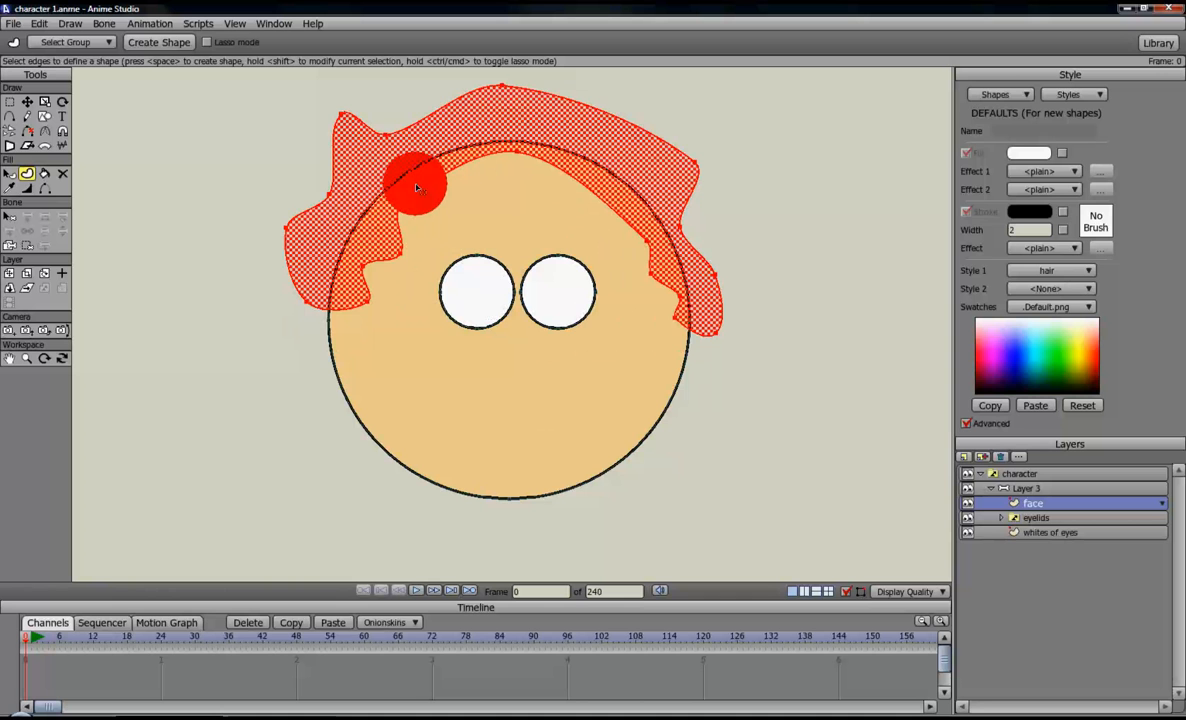
key(space)
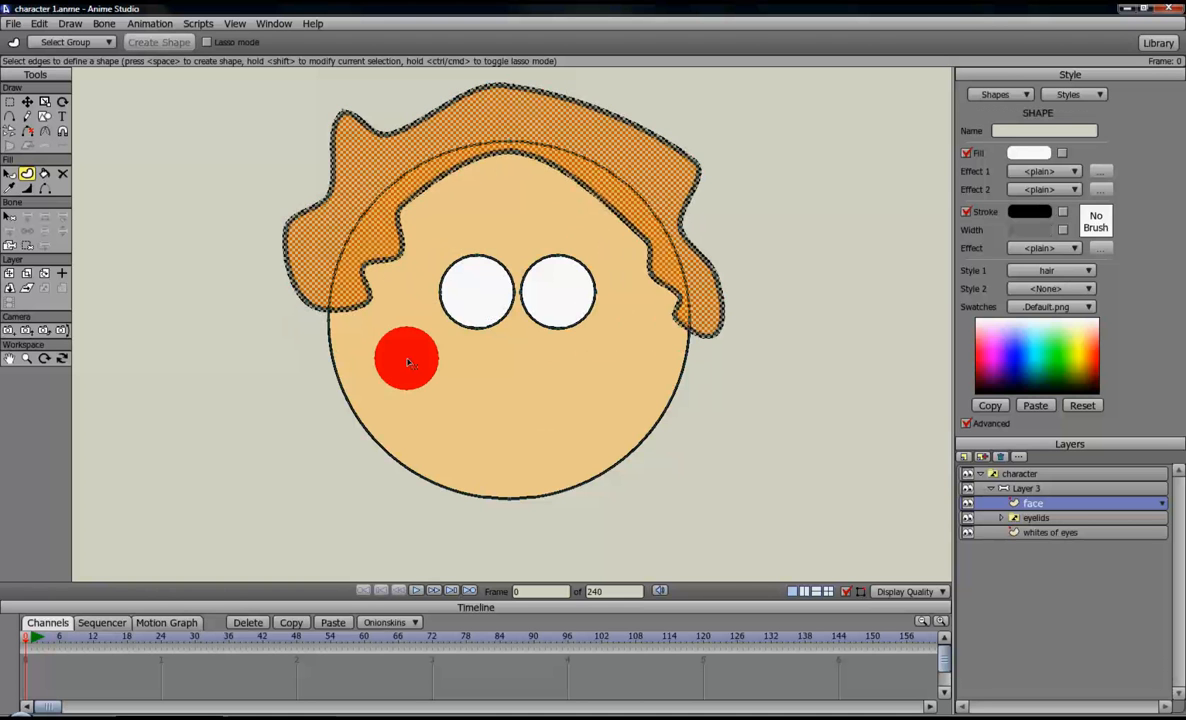
click(245, 385)
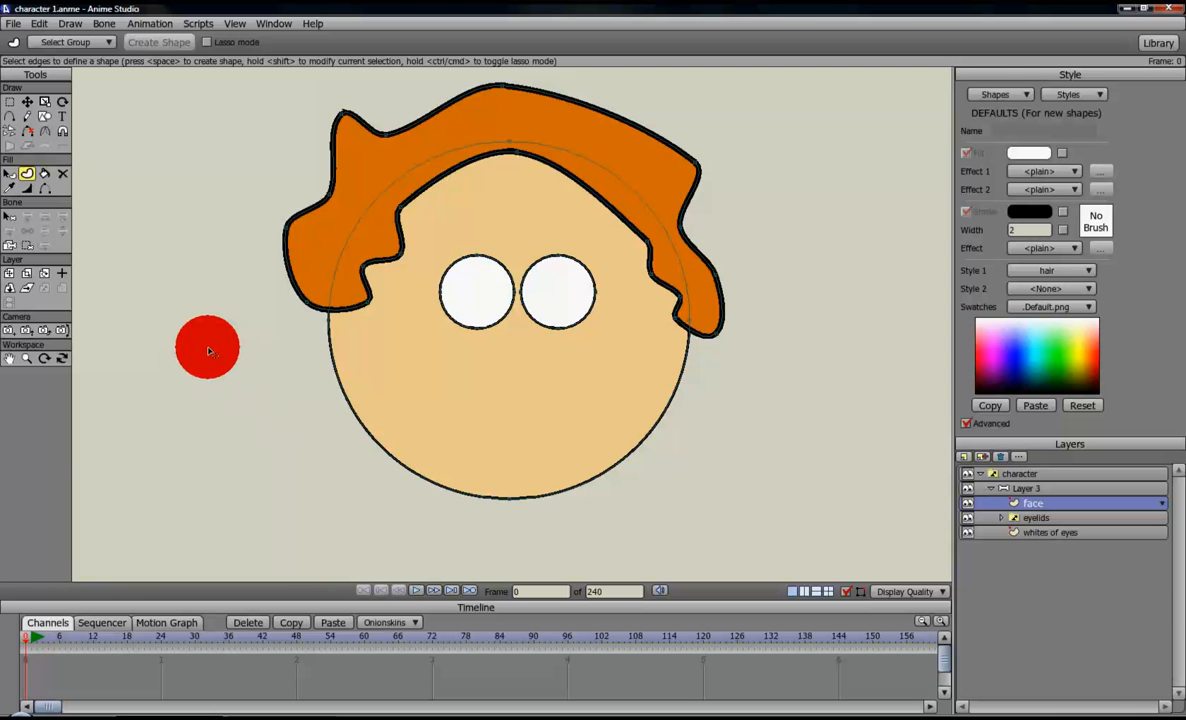
Step: Undo the hair shape created over the head and clear the edge selection
key(ctrl+z)
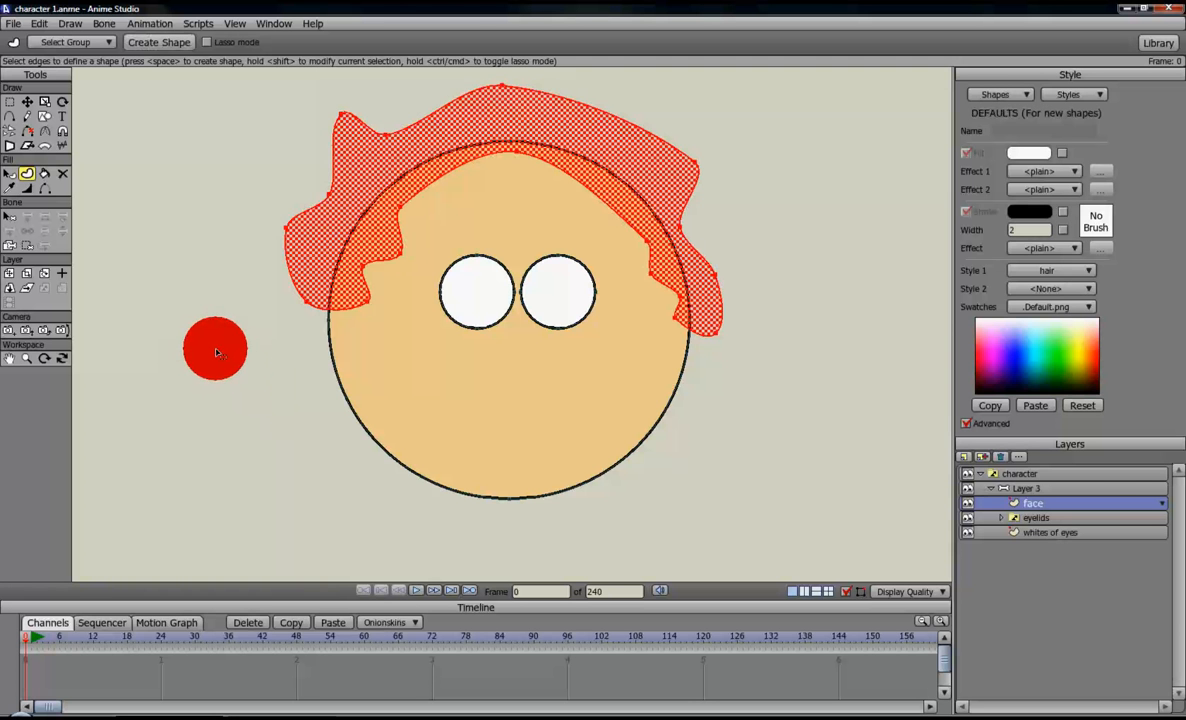
scroll(236, 293, down, 3)
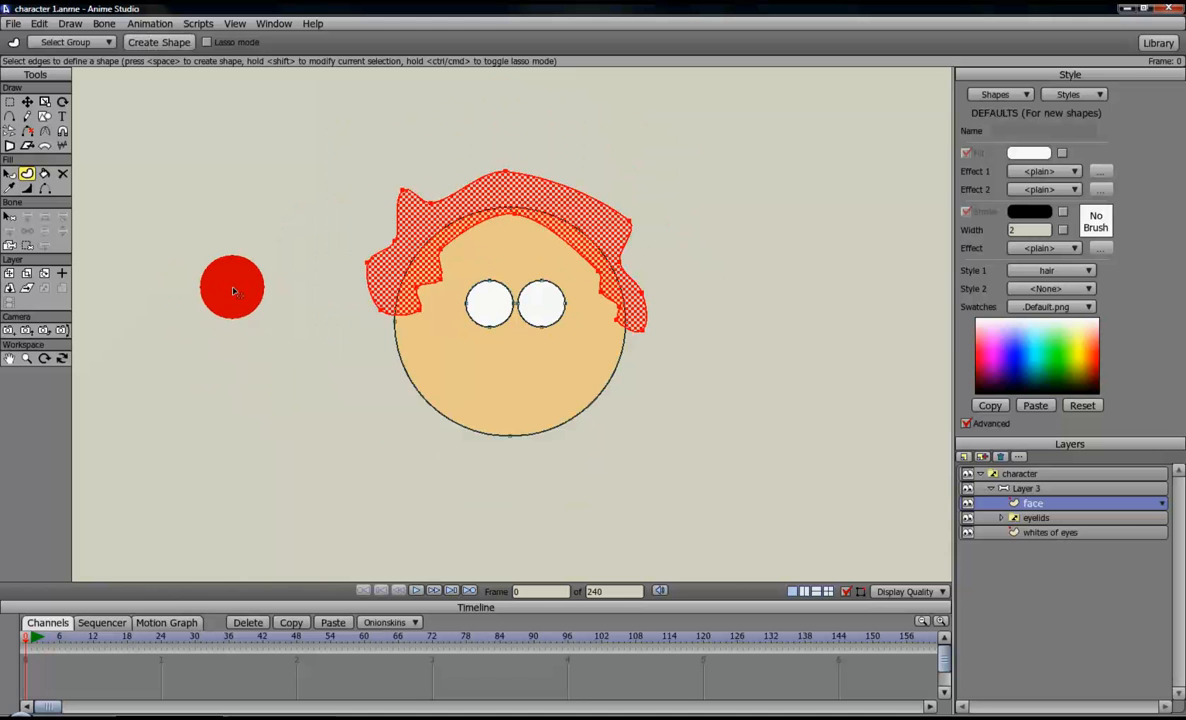
click(275, 262)
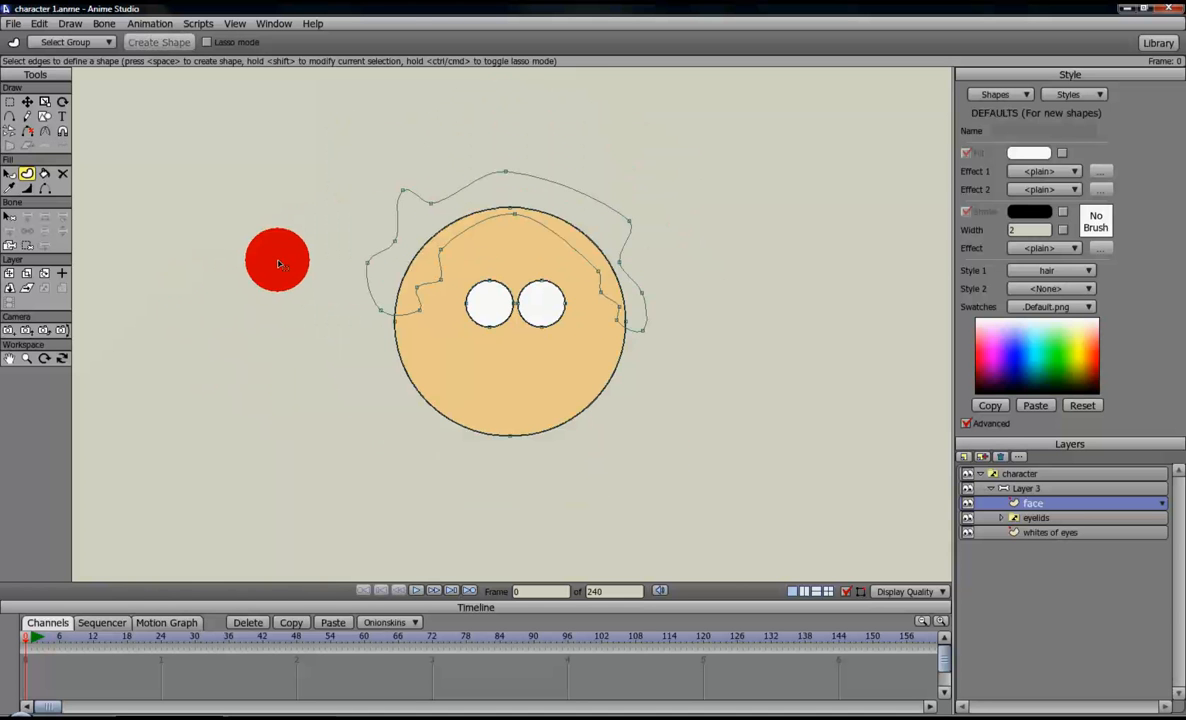
Step: Move the whole hair outline above the head, clear of the face circle, to X 1.2936, Y 0.4180
click(24, 101)
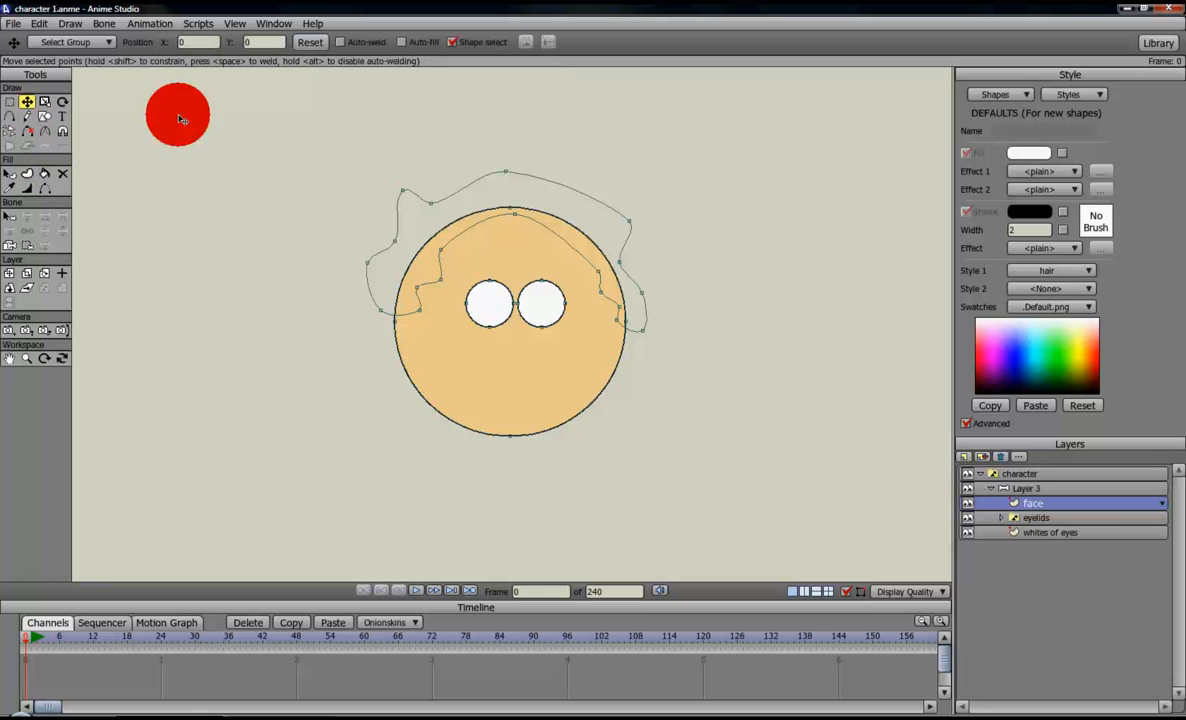
click(463, 191)
drag(465, 191, 458, 96)
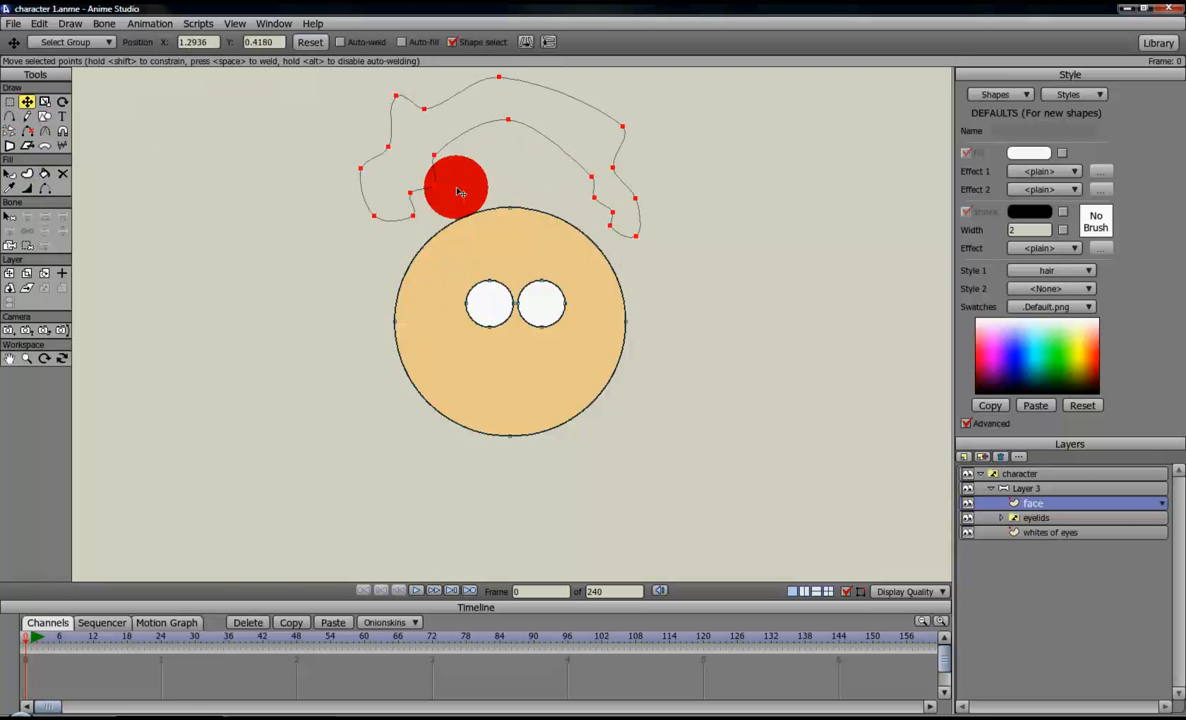
scroll(460, 194, down, 2)
drag(477, 176, 474, 153)
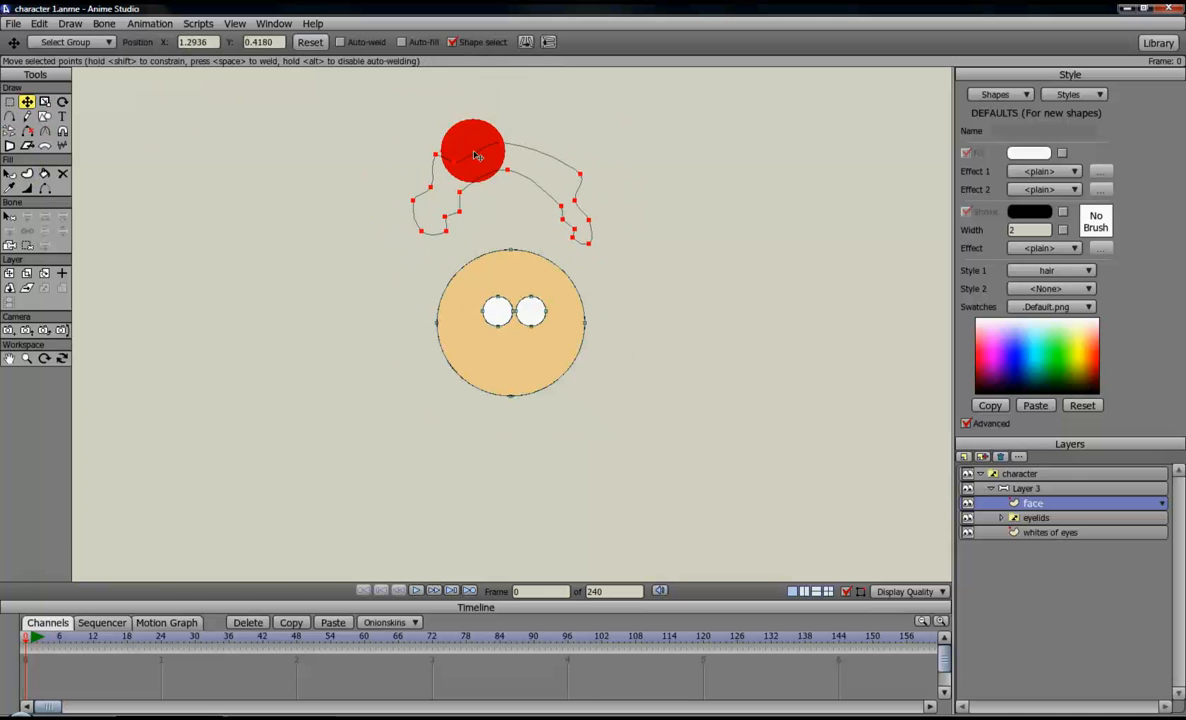
Step: Create a filled shape from the separated hair outline using the hair style
click(27, 173)
drag(398, 127, 635, 246)
key(space)
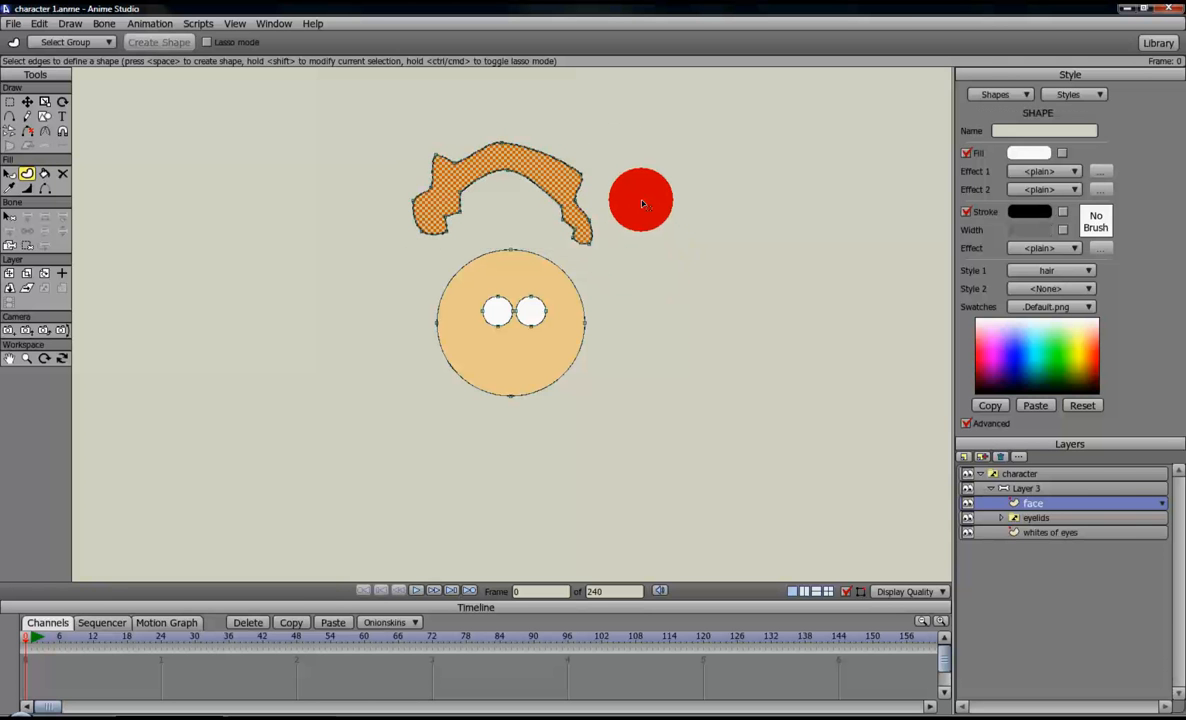
click(641, 197)
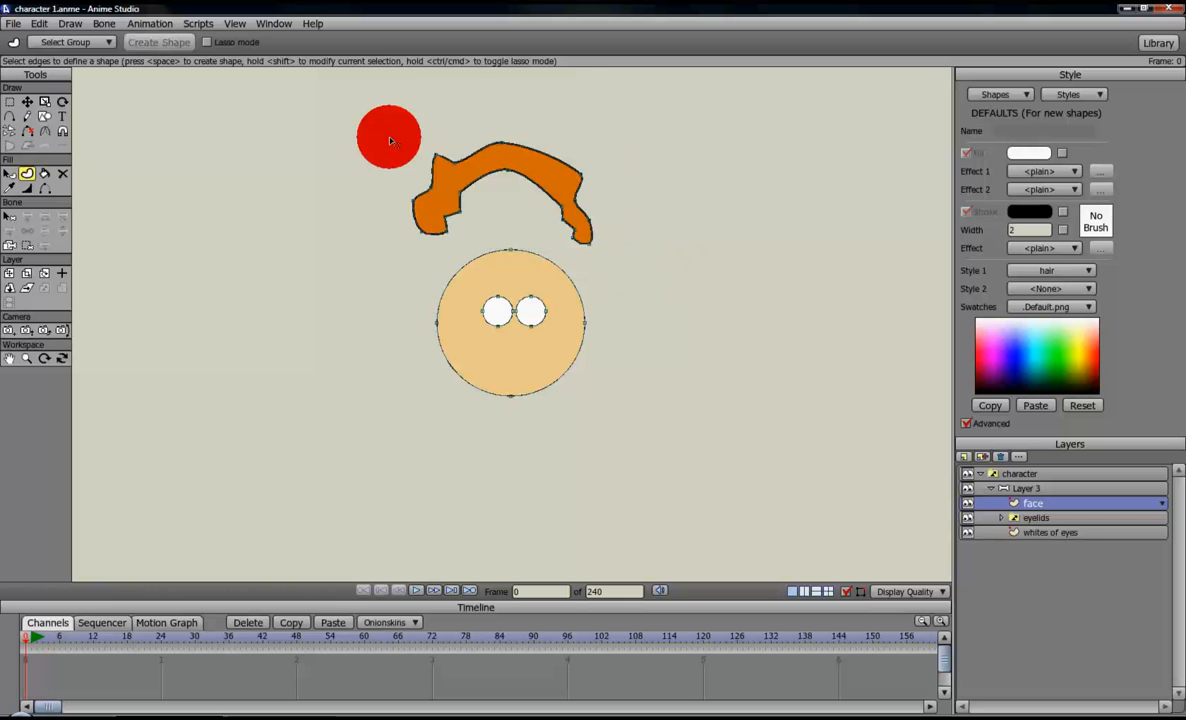
Step: Move the filled hair back onto the head at X 1.2990, Y 0.2493, and select the eyelids layer
click(27, 101)
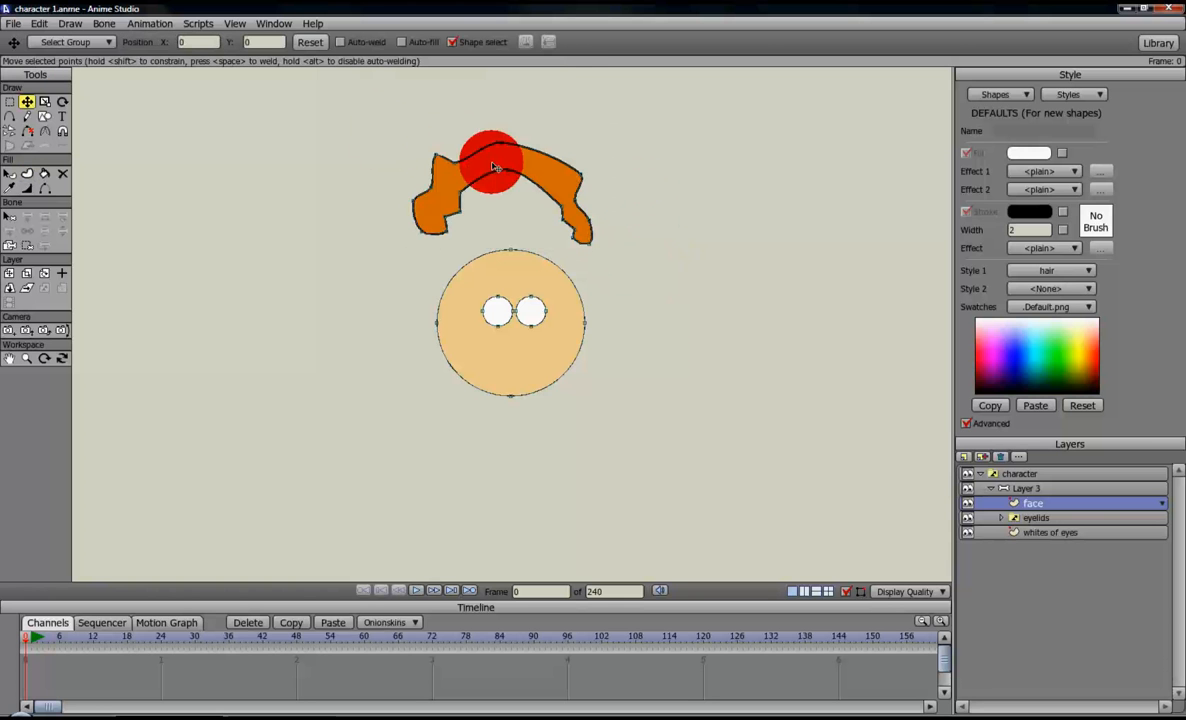
drag(491, 165, 506, 249)
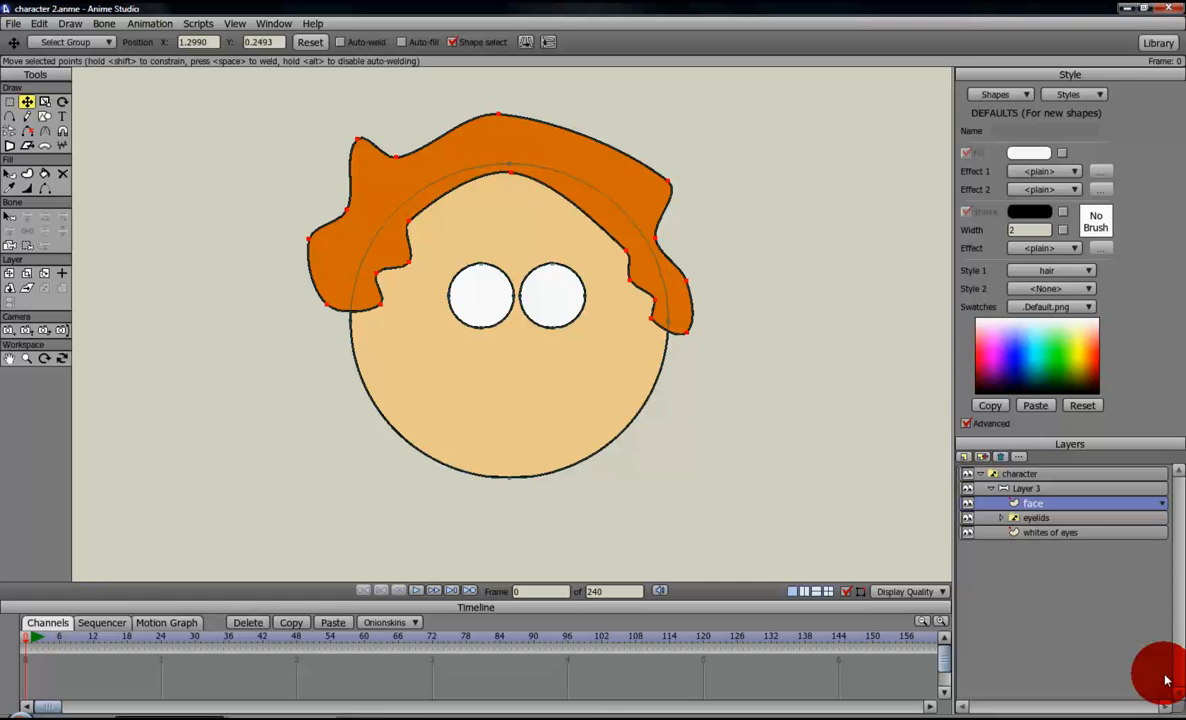
click(1035, 517)
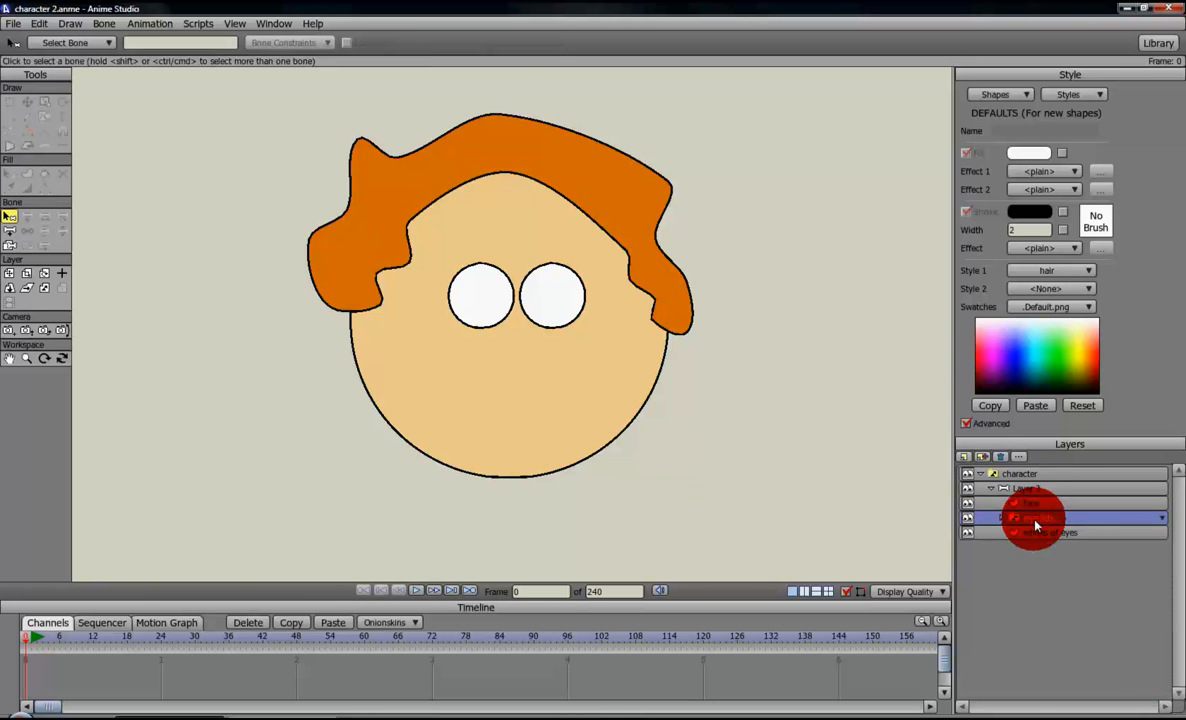
Step: Add a vector layer directly above the eyelids layer and name it pupils
click(965, 458)
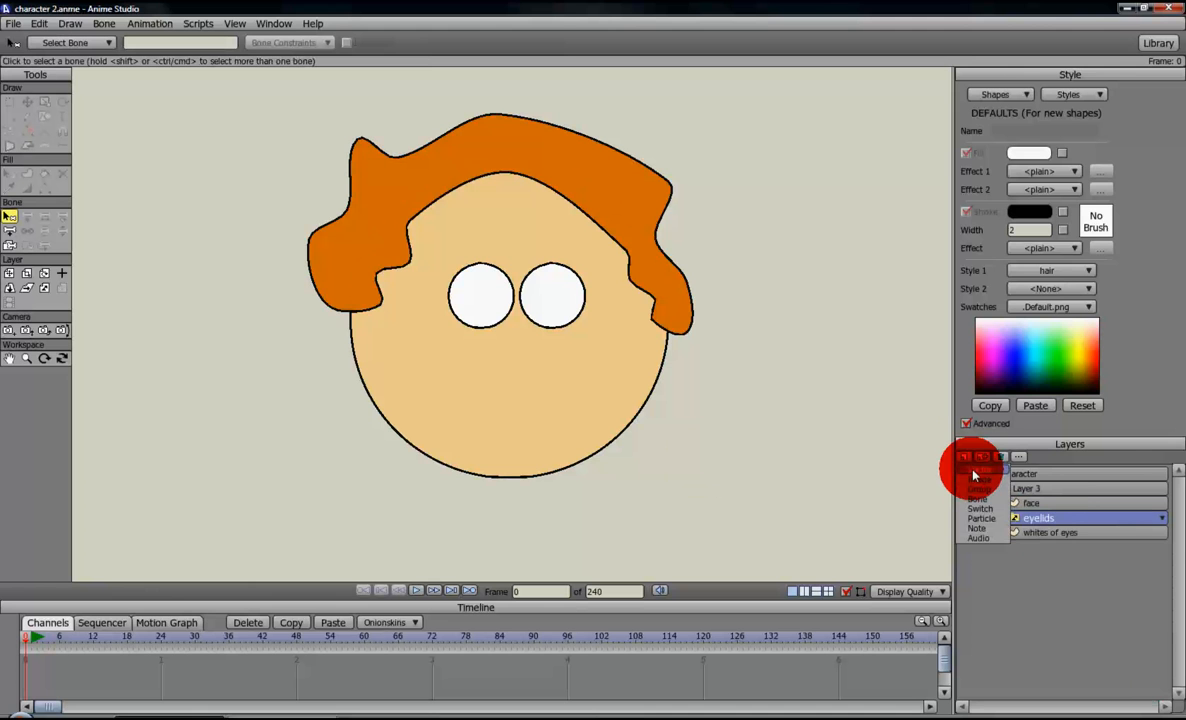
click(972, 471)
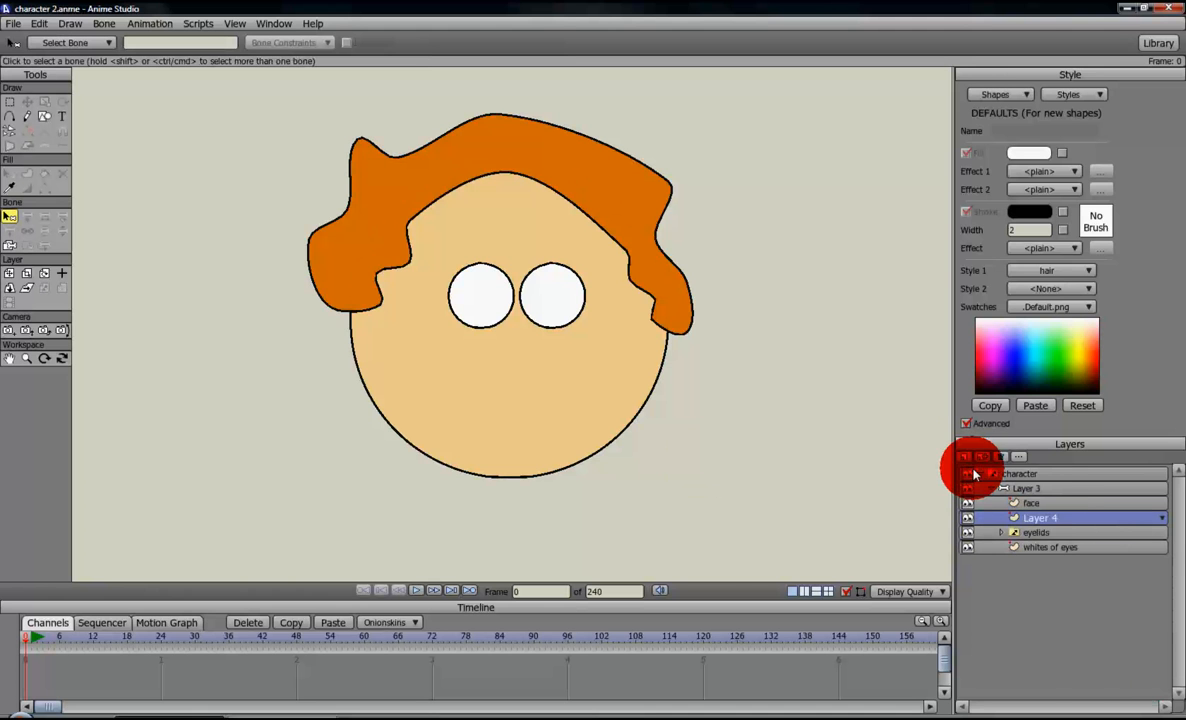
click(1045, 521)
double_click(1045, 521)
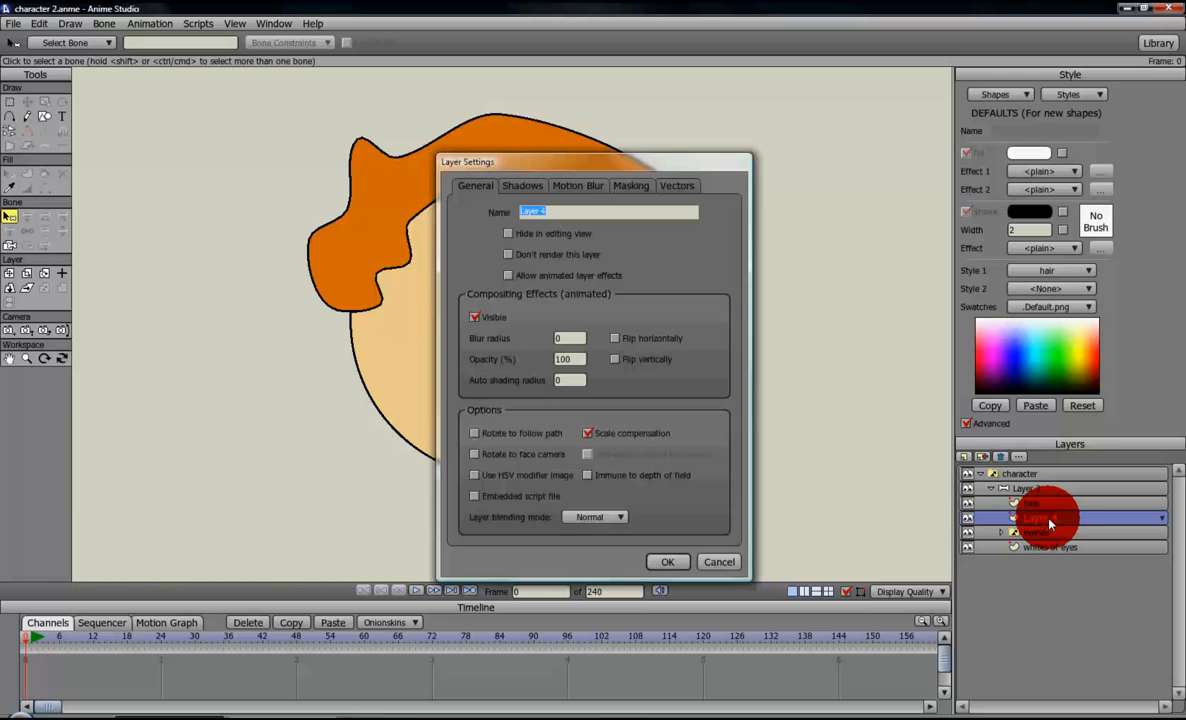
text(pupils)
key(Return)
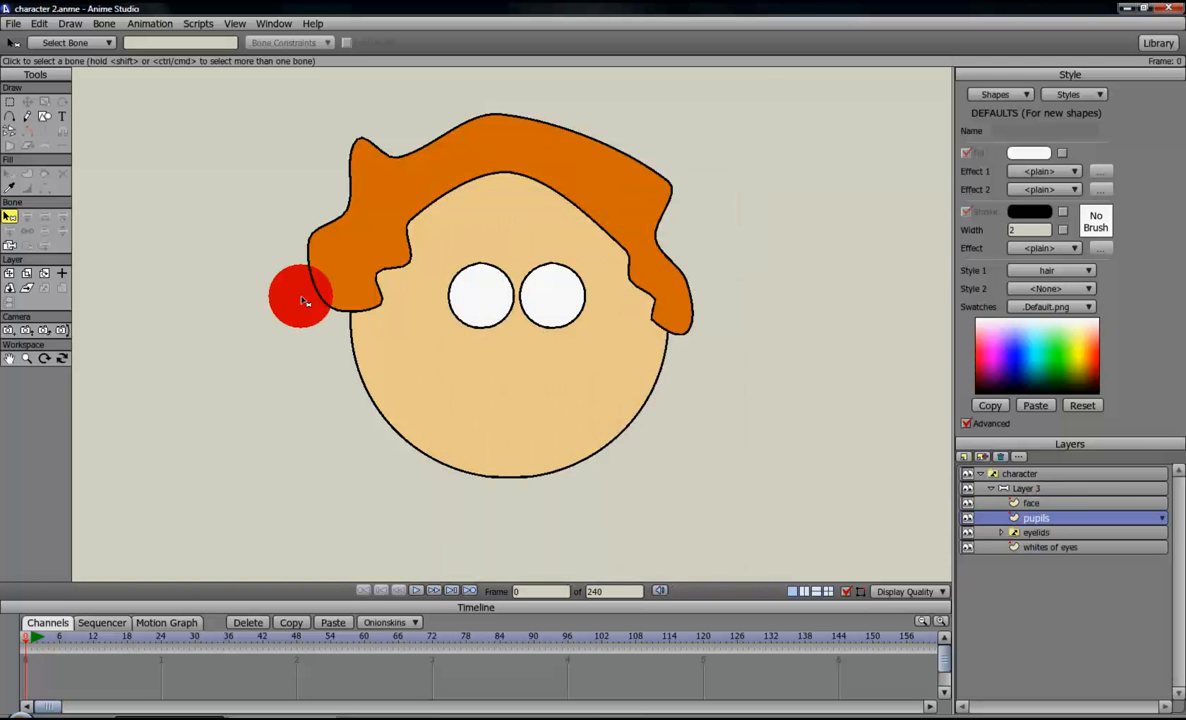
Step: Ready the oval shape tool and create a style named eyes with dark blue fill, black stroke and width 2, all enabled
click(44, 116)
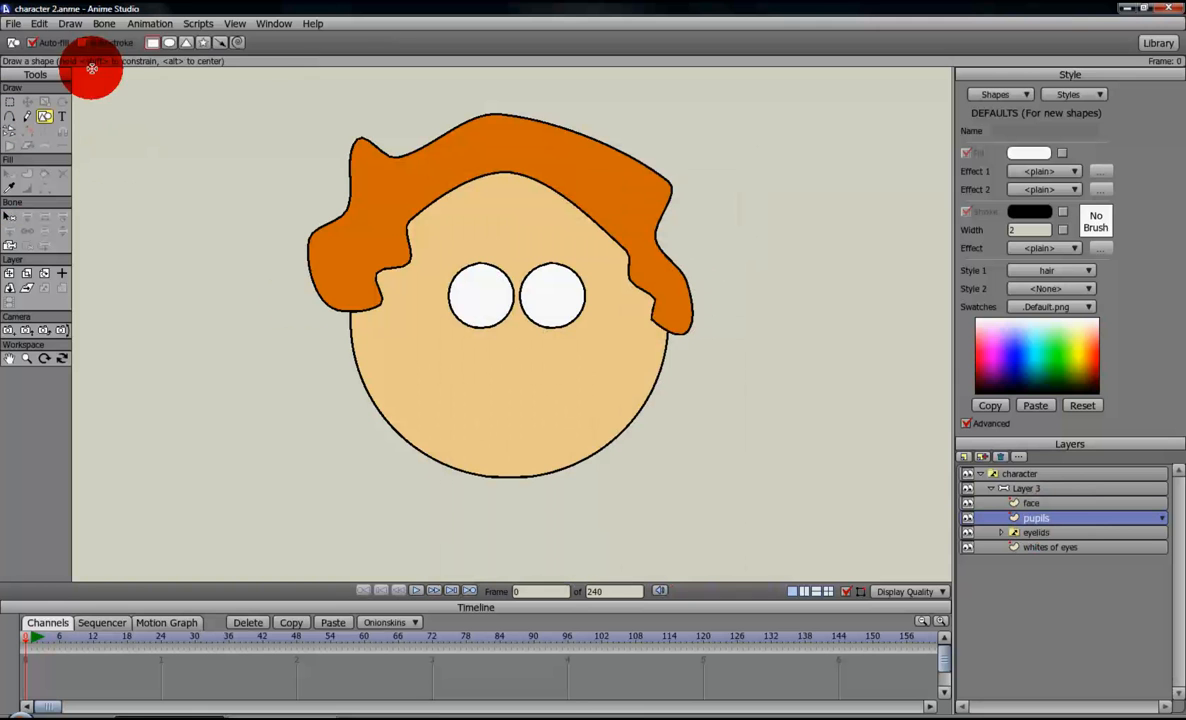
click(169, 42)
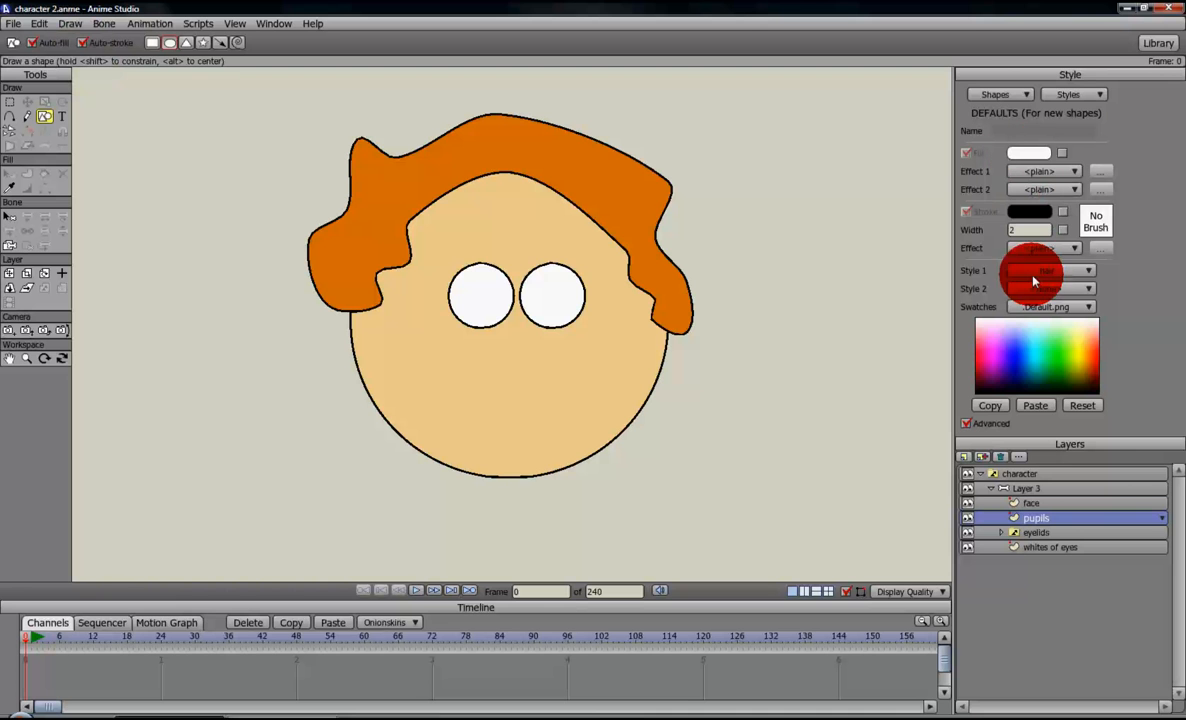
click(1016, 372)
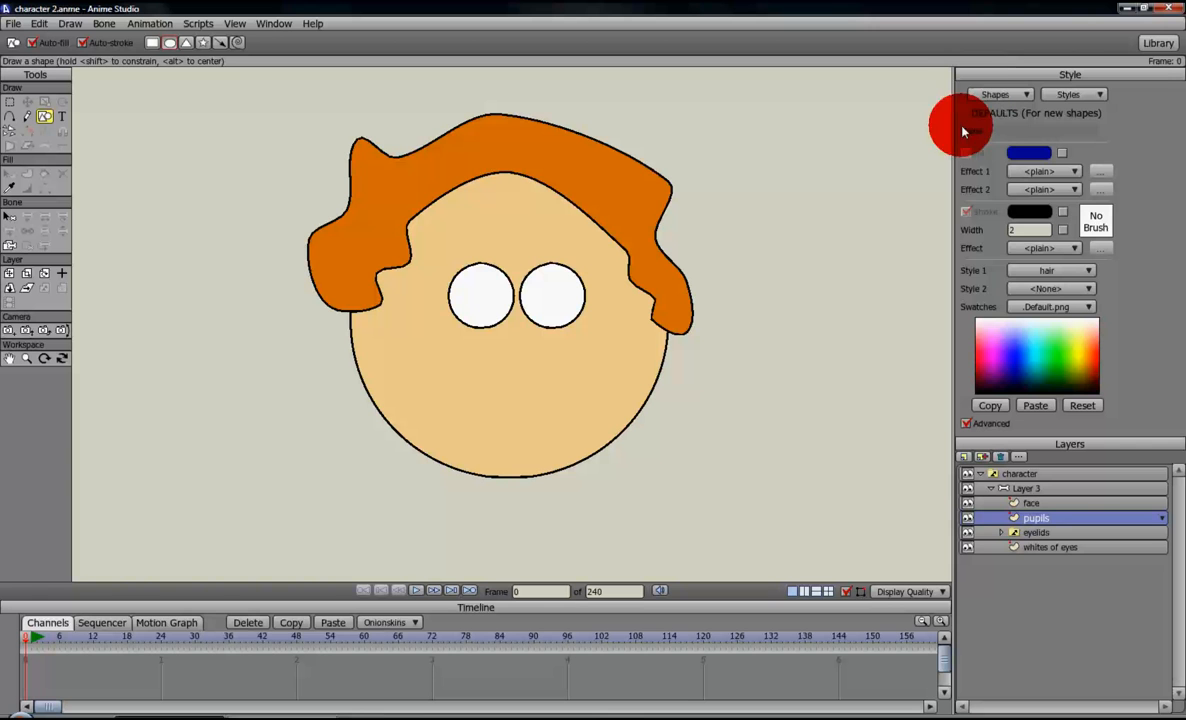
click(1099, 94)
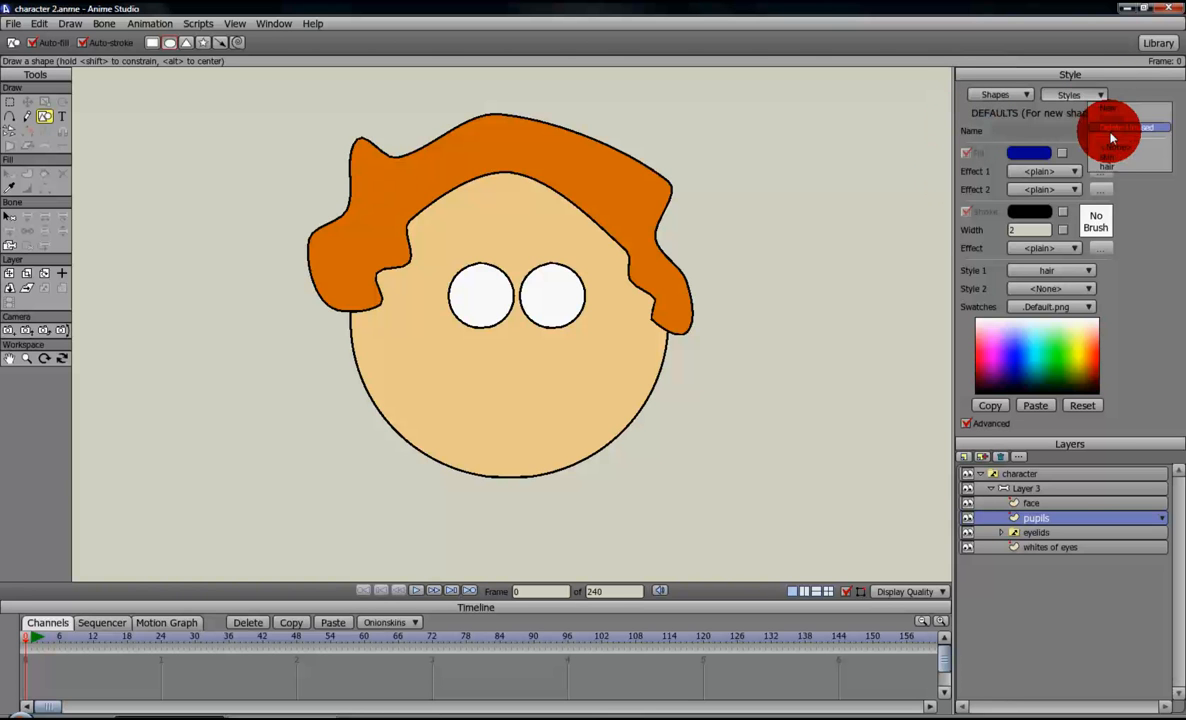
click(1106, 110)
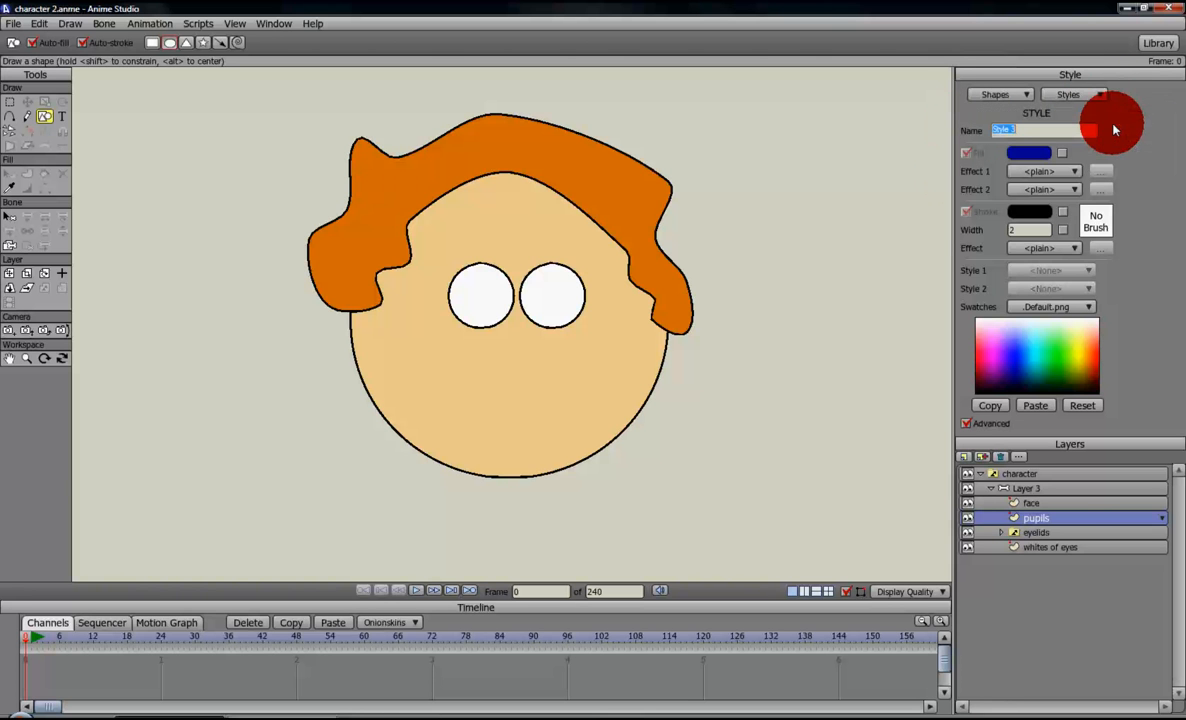
text(eyes)
key(Return)
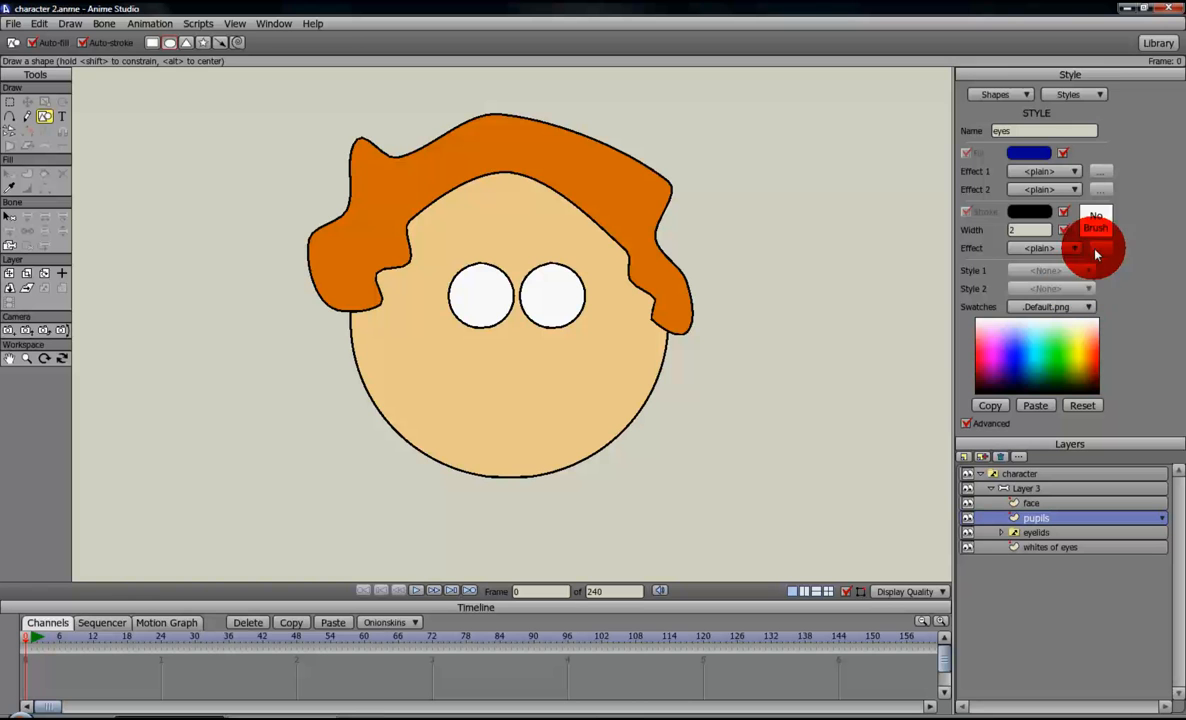
Step: Assign the eyes style as Style 1 for new shapes and draw a small round pupil in the left eye
click(1090, 94)
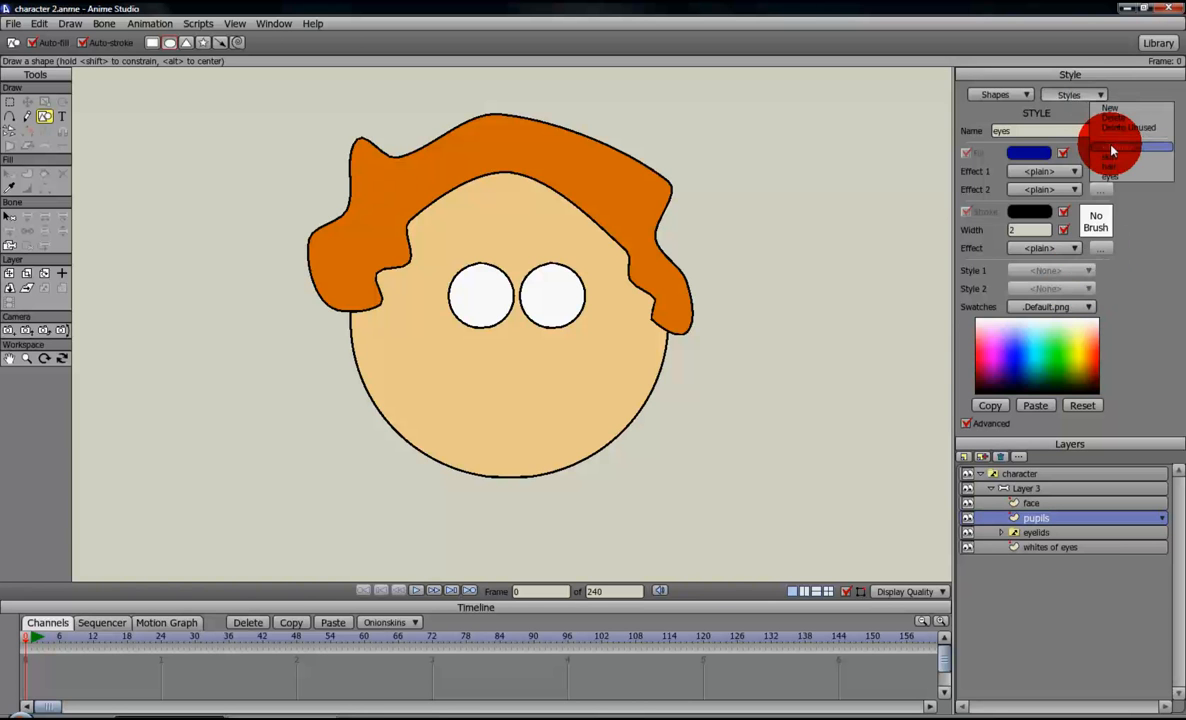
click(1112, 149)
click(1078, 271)
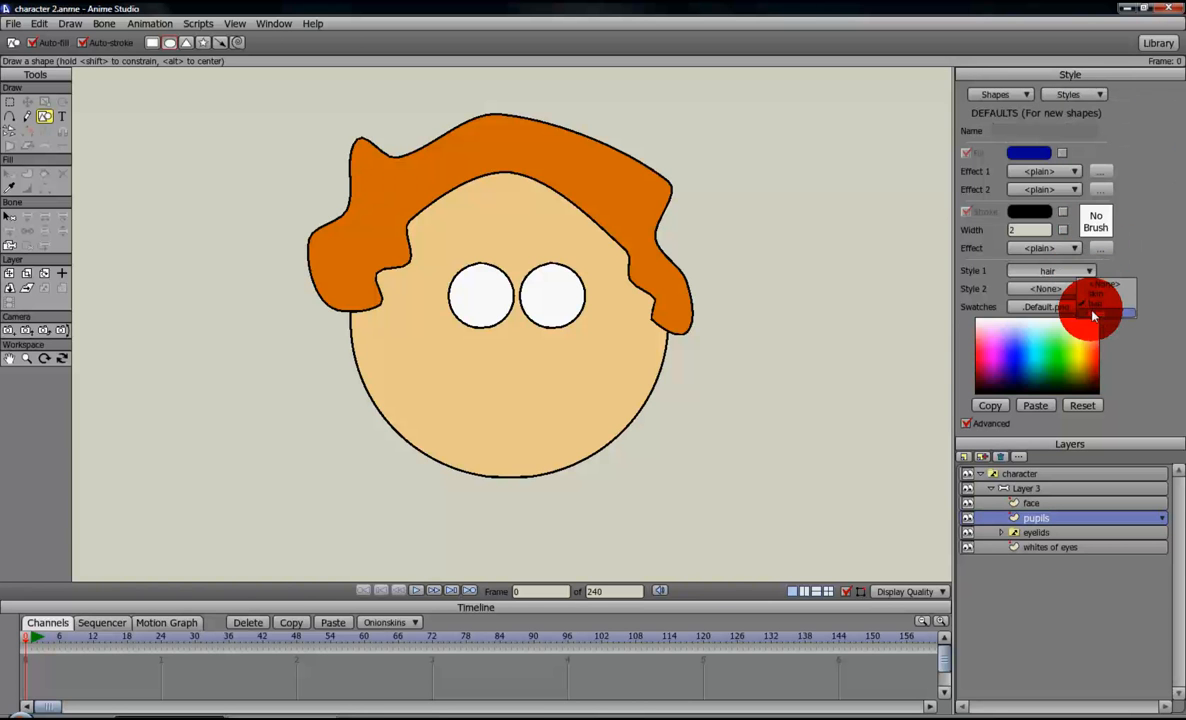
click(1093, 314)
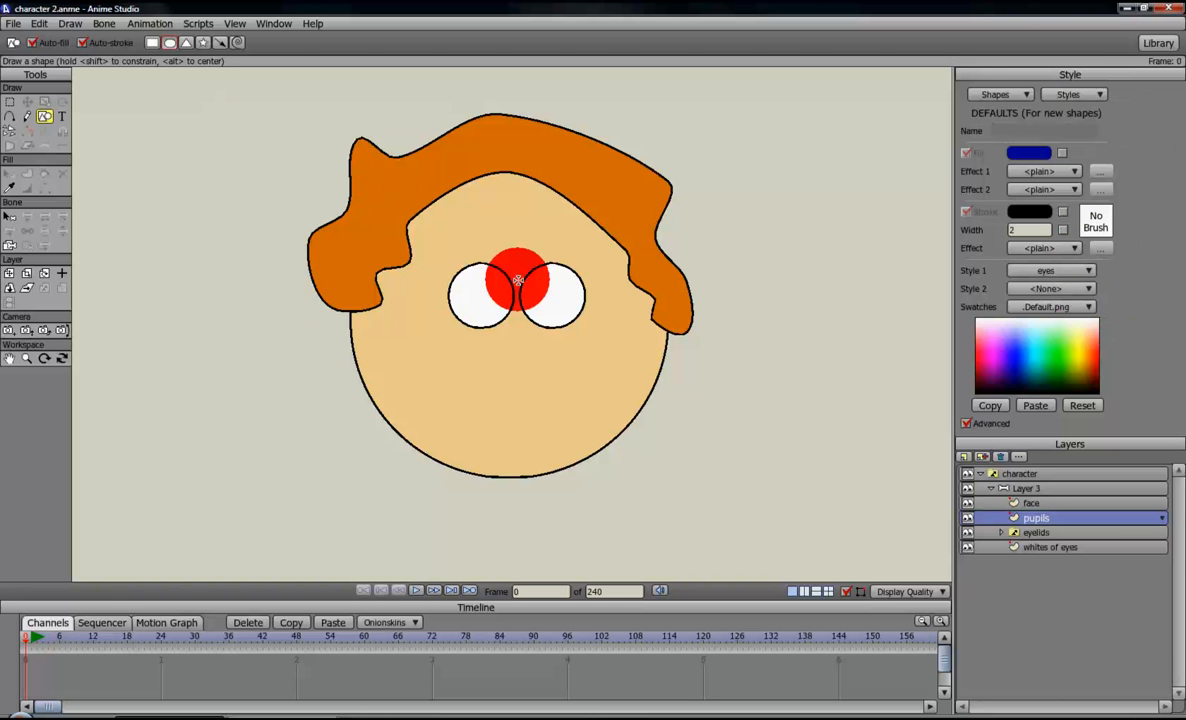
drag(473, 285, 495, 318)
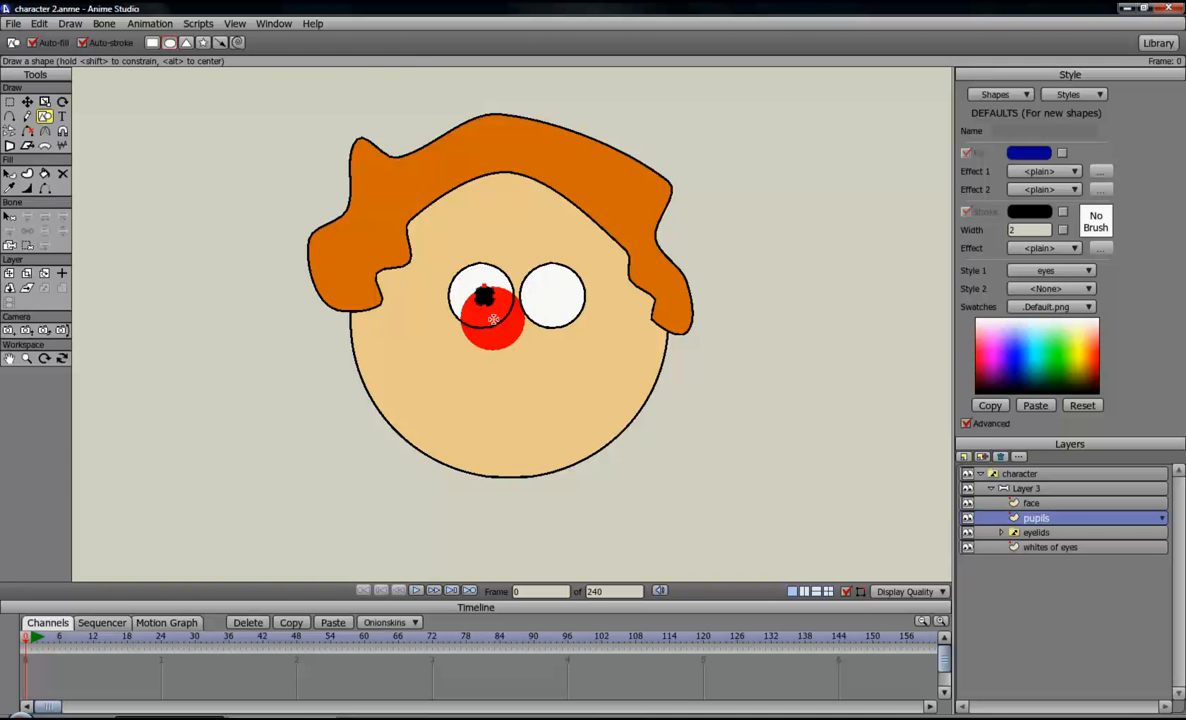
Step: Copy the left pupil and place the duplicate in the middle of the right eye
click(27, 103)
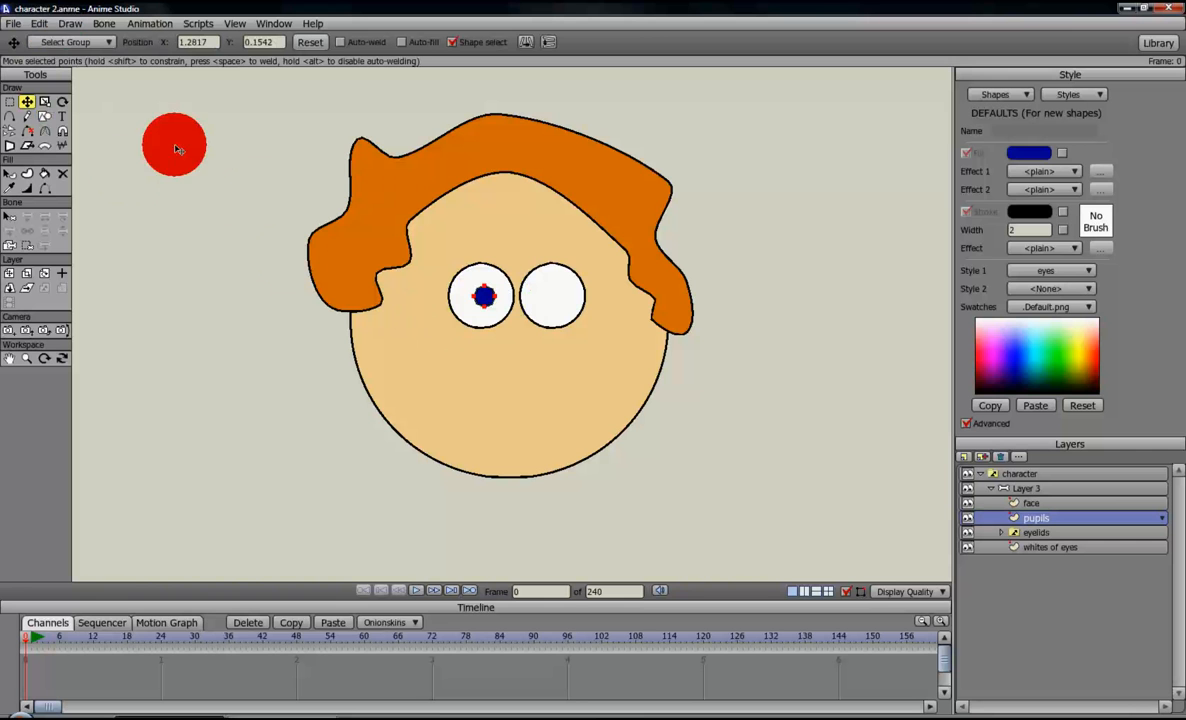
click(40, 23)
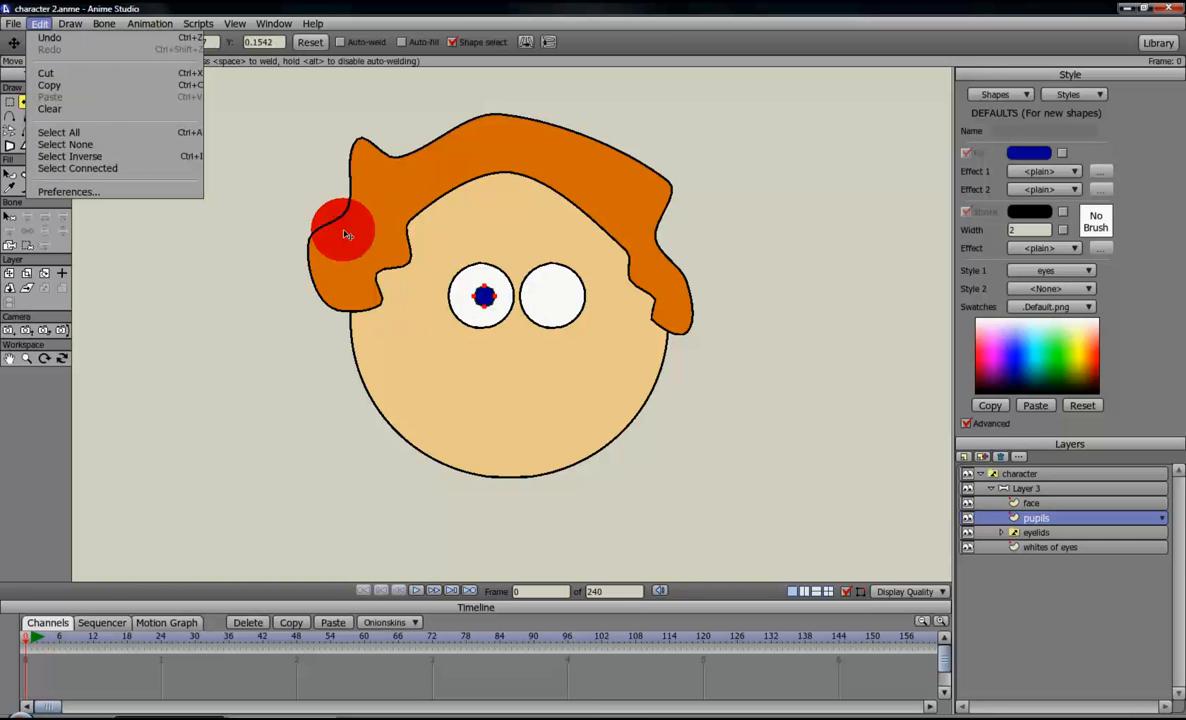
click(484, 297)
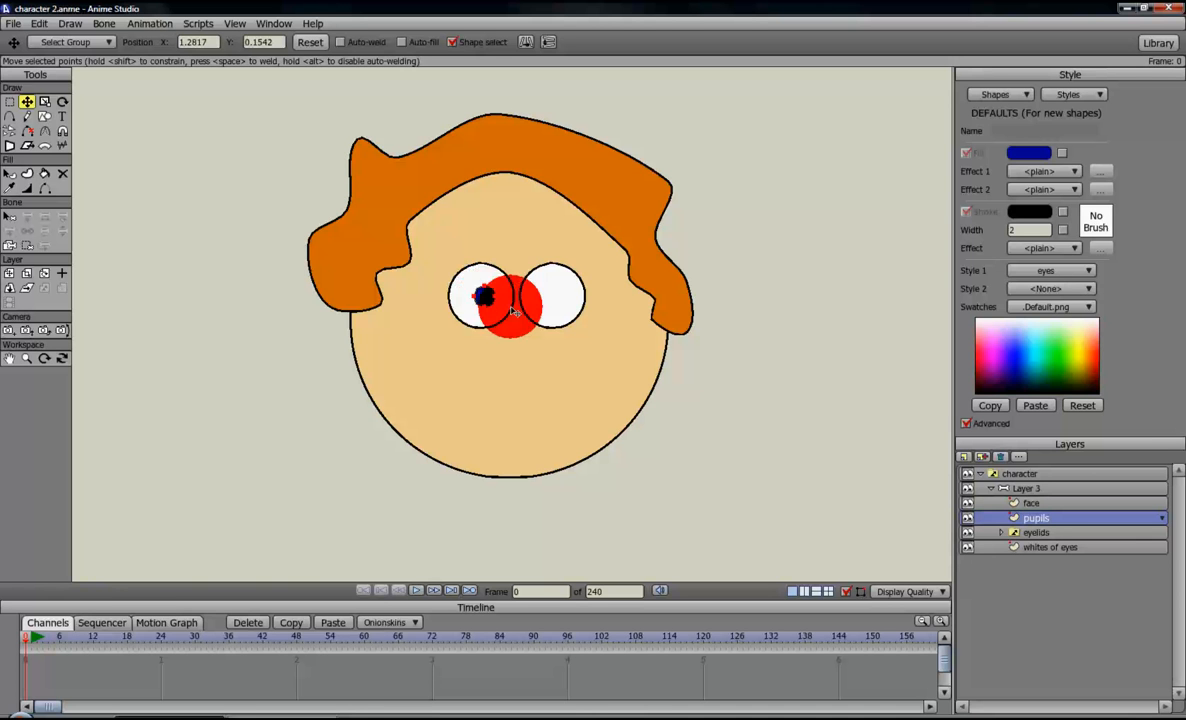
drag(482, 299, 207, 113)
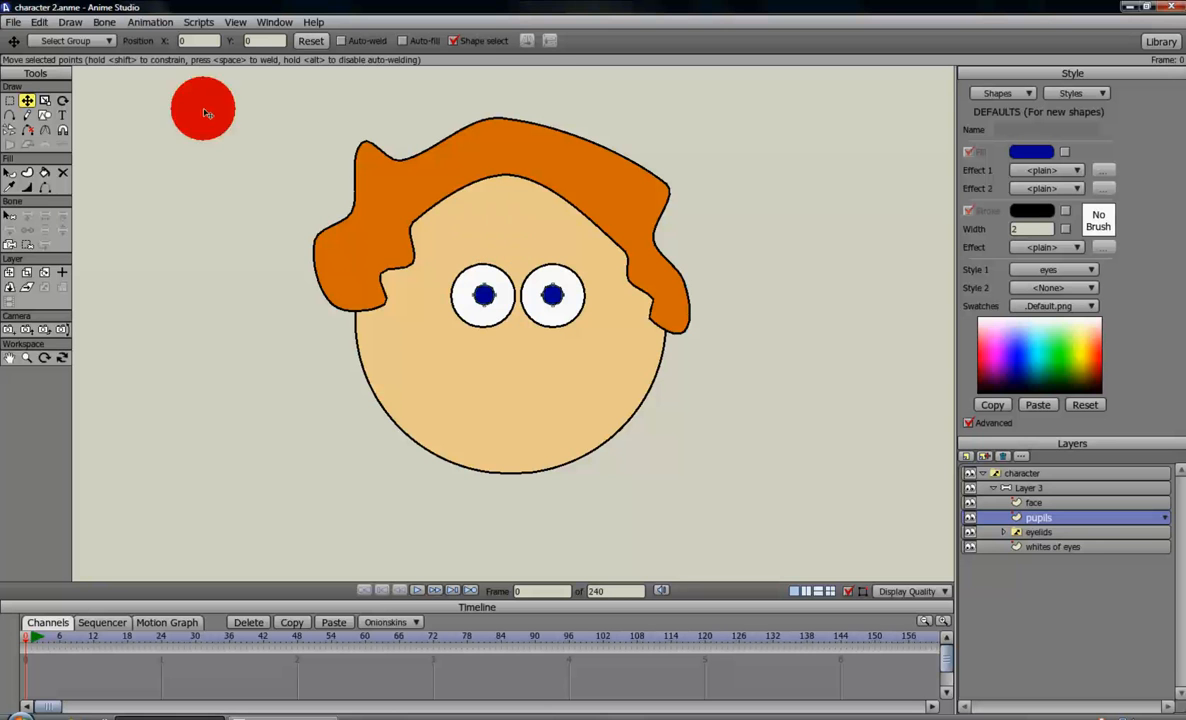
click(16, 22)
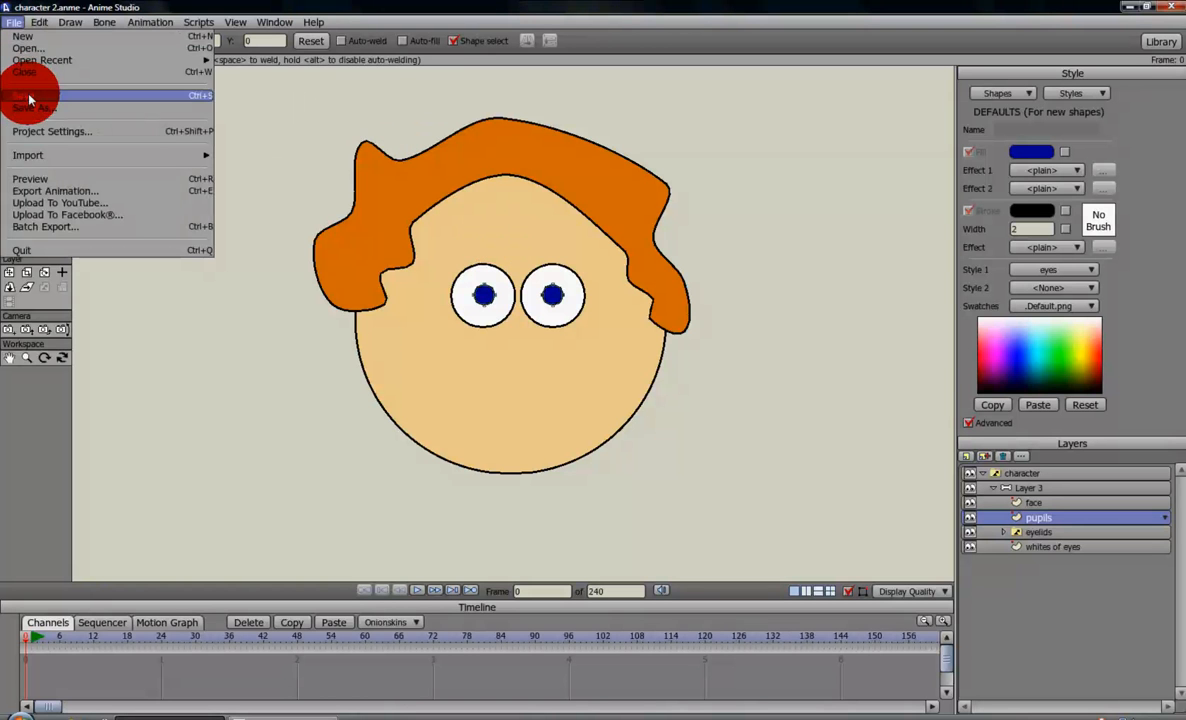
click(212, 354)
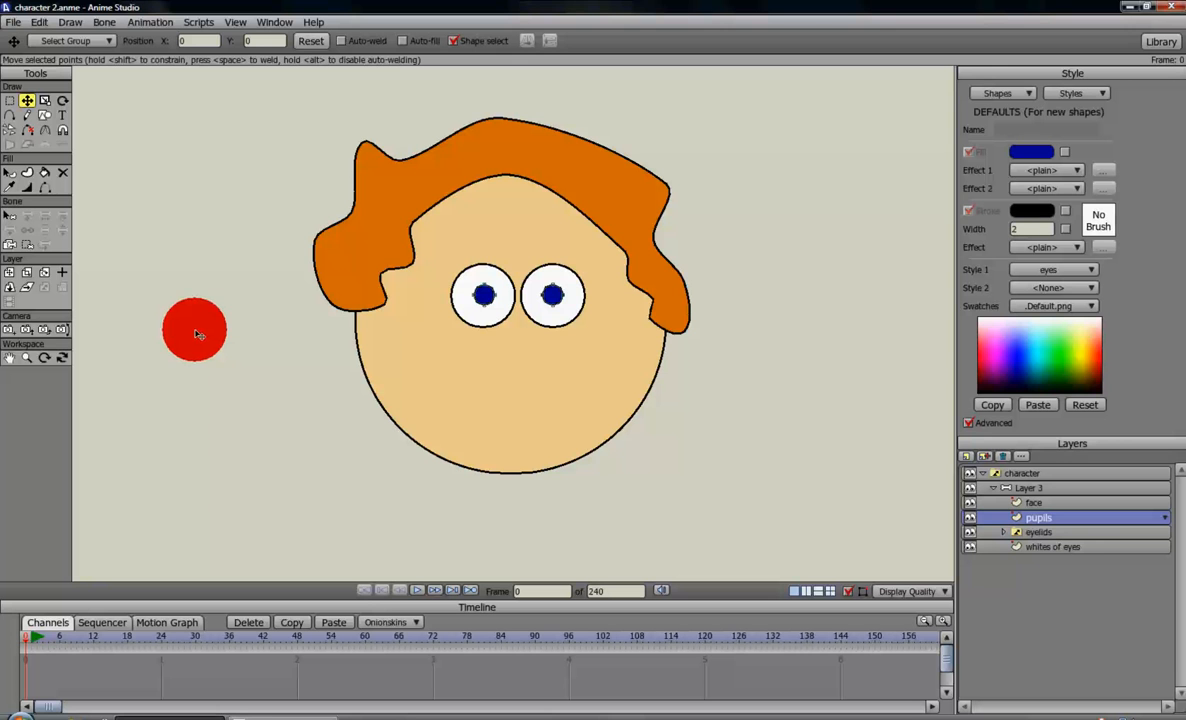
click(17, 22)
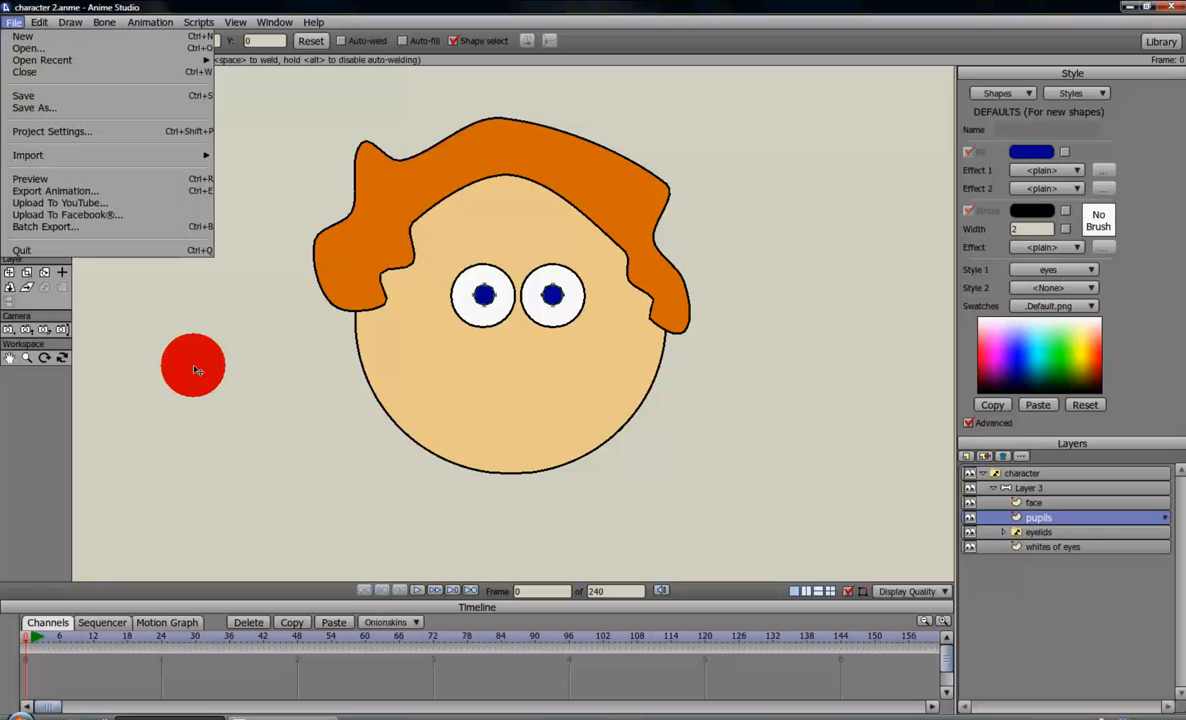
click(196, 366)
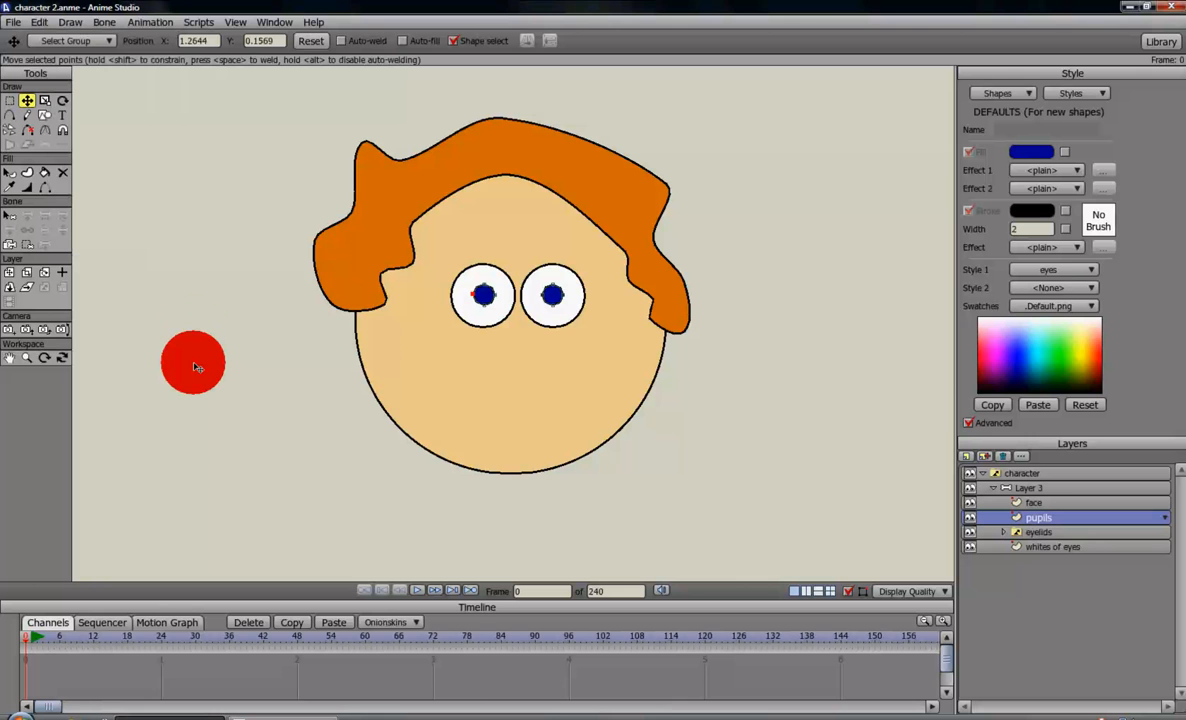